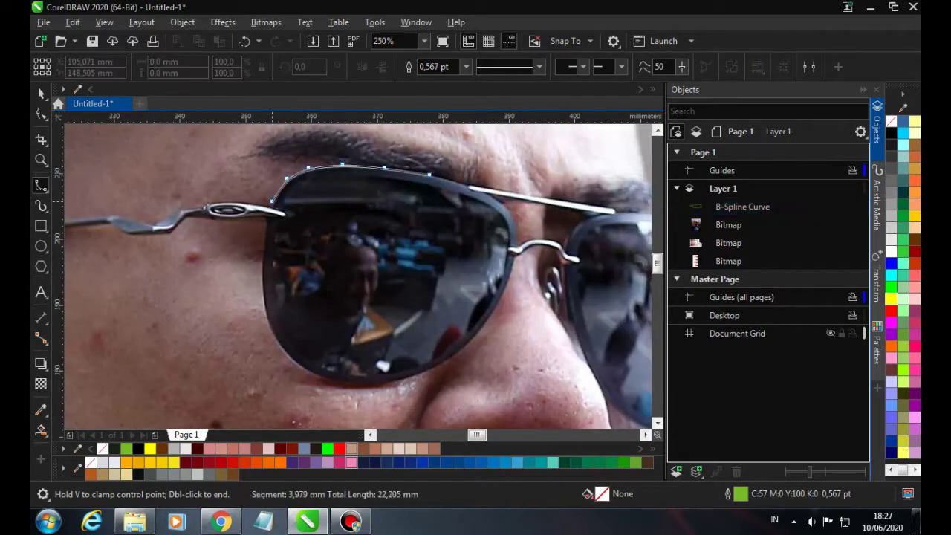
# Trace a closed B-Spline outline around the left lens's left and bottom edges
pyautogui.click(261, 240)
pyautogui.click(260, 290)
pyautogui.click(290, 360)
pyautogui.click(325, 379)
pyautogui.click(369, 386)
pyautogui.click(452, 359)
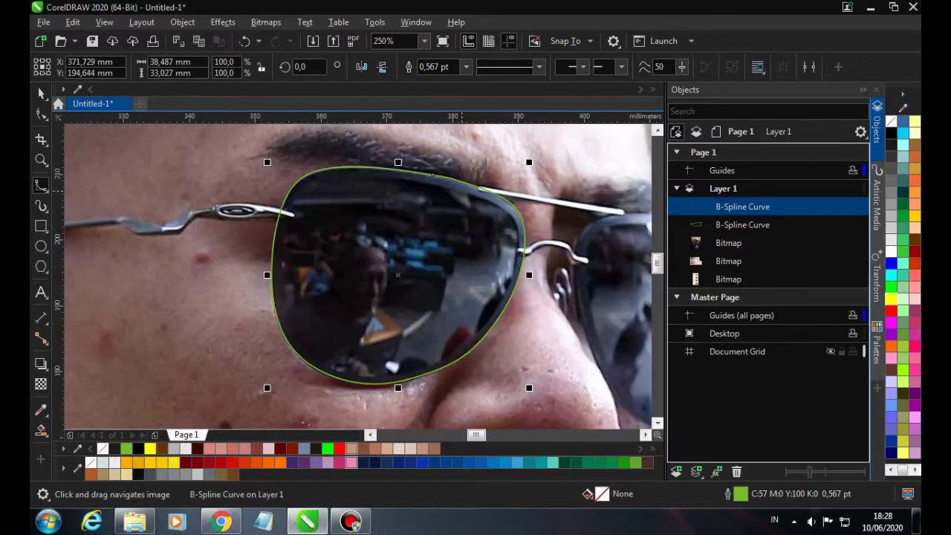
# Trace the lens top edge and the right lens outline, then start a curve at its upper-left
pyautogui.click(332, 174)
pyautogui.click(373, 176)
pyautogui.click(411, 179)
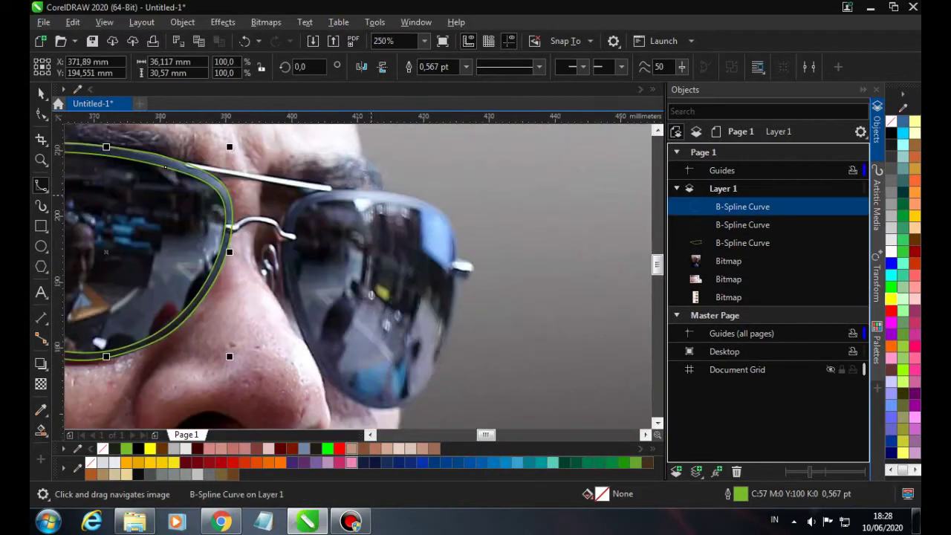
pyautogui.click(353, 189)
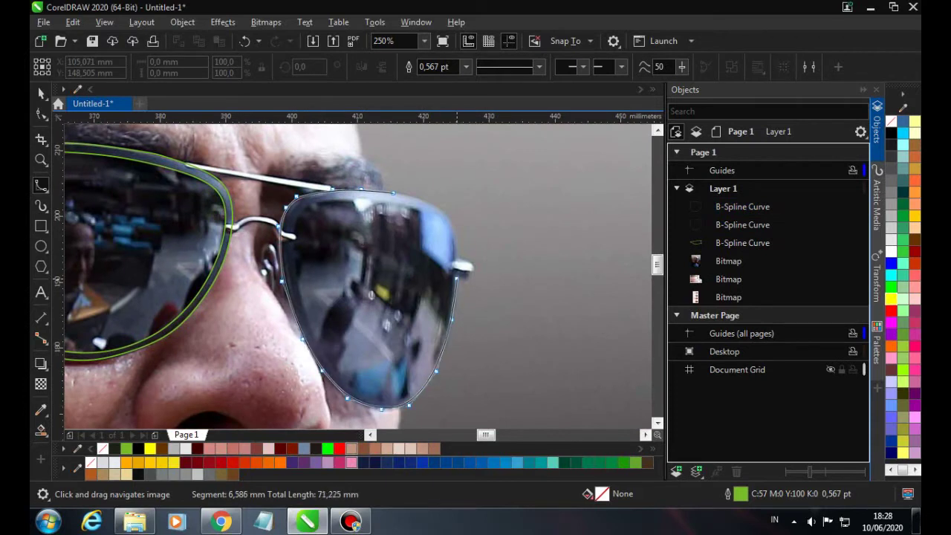
pyautogui.click(440, 209)
pyautogui.click(297, 216)
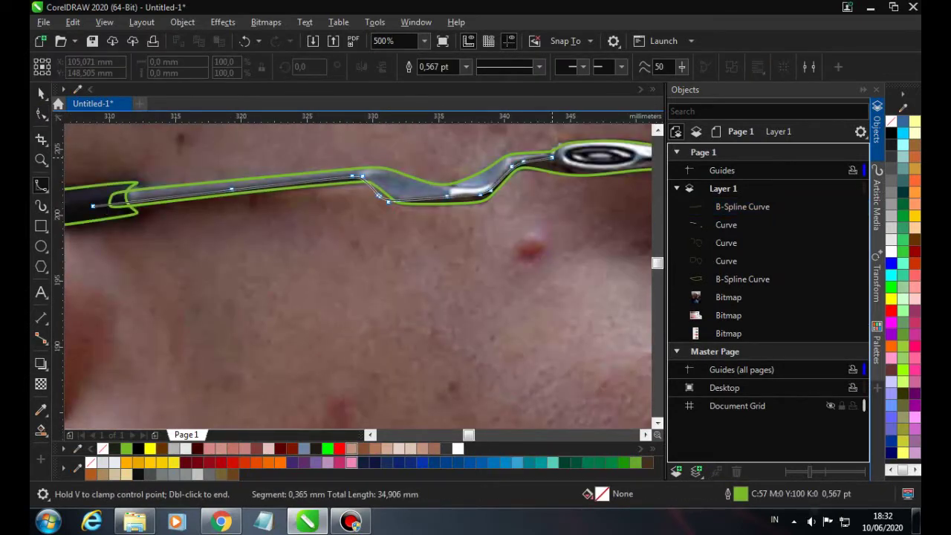
# Finish the curve along the temple arm's lower edge
pyautogui.scroll(2, 647, 149)
pyautogui.click(410, 181)
pyautogui.click(439, 193)
pyautogui.click(485, 197)
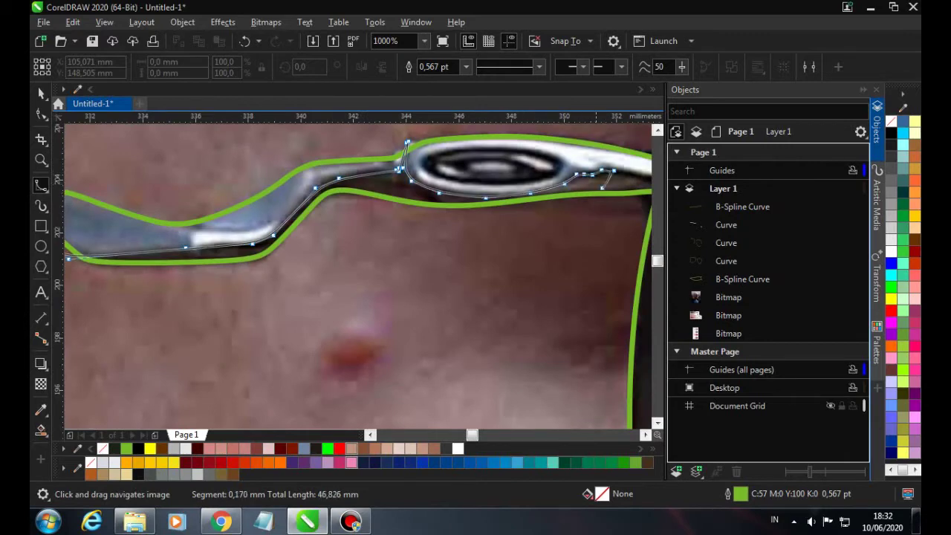
pyautogui.press('space')
# Trace the outer hinge ring on the temple arm
pyautogui.scroll(-2, 357, 267)
pyautogui.scroll(-2, 356, 268)
pyautogui.scroll(2, 298, 208)
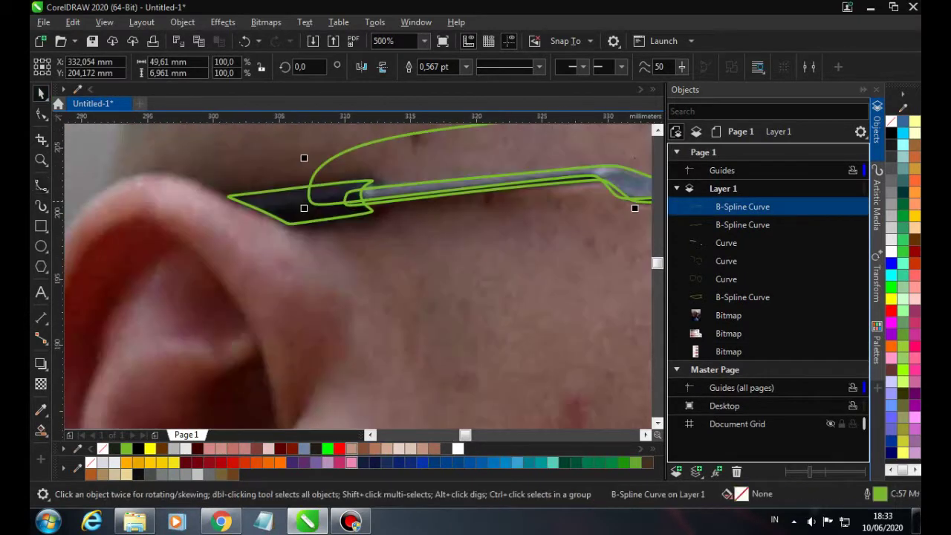
pyautogui.scroll(-2, 357, 223)
pyautogui.scroll(2, 445, 193)
pyautogui.scroll(2, 446, 186)
pyautogui.click(543, 173)
pyautogui.click(465, 167)
pyautogui.click(394, 169)
pyautogui.click(594, 227)
# Trace the second and innermost hinge rings
pyautogui.click(543, 173)
pyautogui.click(371, 180)
pyautogui.click(402, 224)
pyautogui.click(505, 222)
pyautogui.click(529, 206)
pyautogui.click(405, 221)
pyautogui.click(389, 202)
pyautogui.click(362, 196)
pyautogui.click(389, 195)
pyautogui.click(412, 191)
pyautogui.click(440, 187)
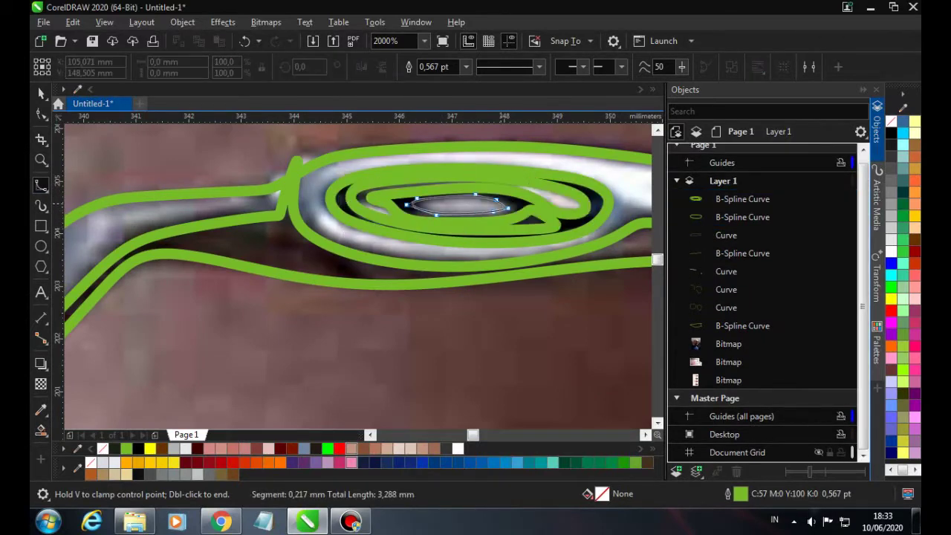
pyautogui.press('space')
# Select two hinge ring shapes and combine them with Ctrl+L
pyautogui.hscroll(-2, 358, 276)
pyautogui.click(384, 210)
pyautogui.keyDown('shift'); pyautogui.click(383, 210); pyautogui.keyUp('shift')
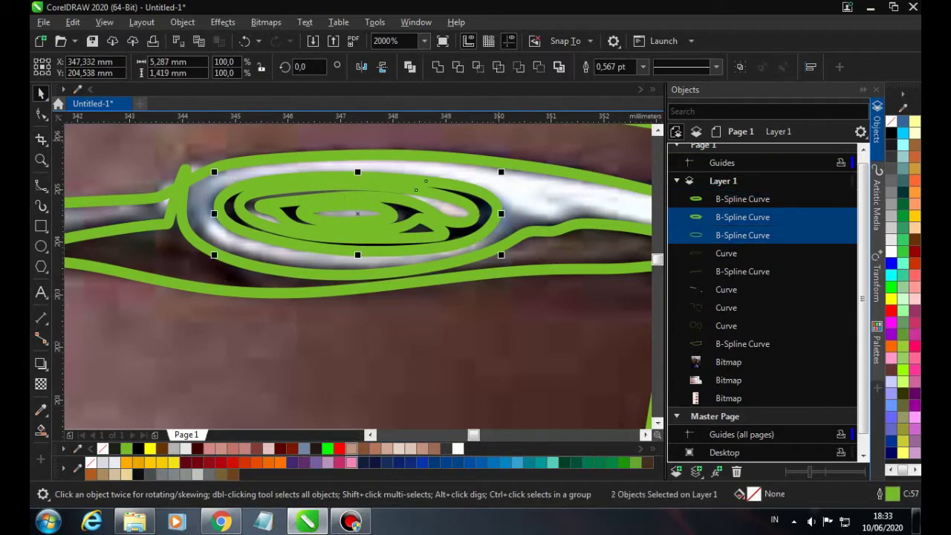
pyautogui.hotkey('ctrl', 'l')
# Draw the temple highlight curve
pyautogui.scroll(-3, 383, 210)
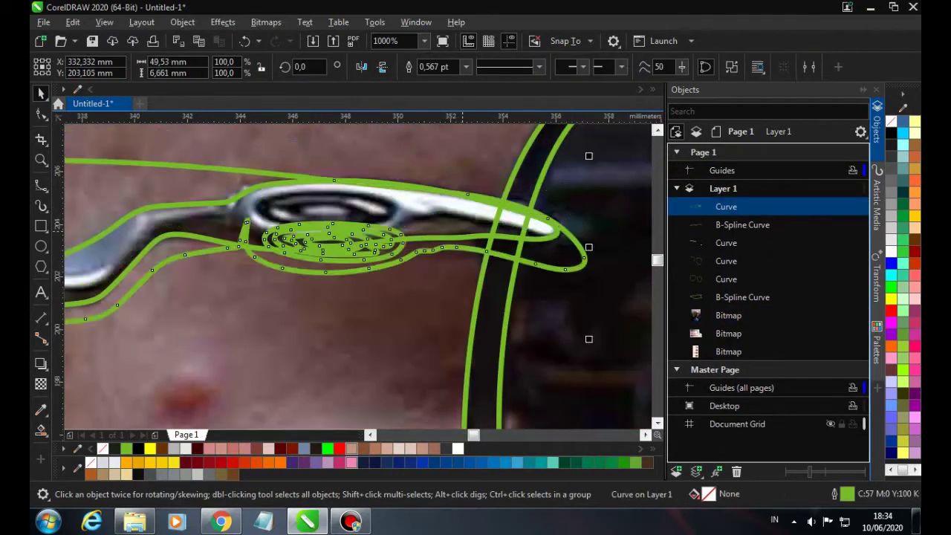
pyautogui.scroll(2, 503, 257)
pyautogui.press('space')
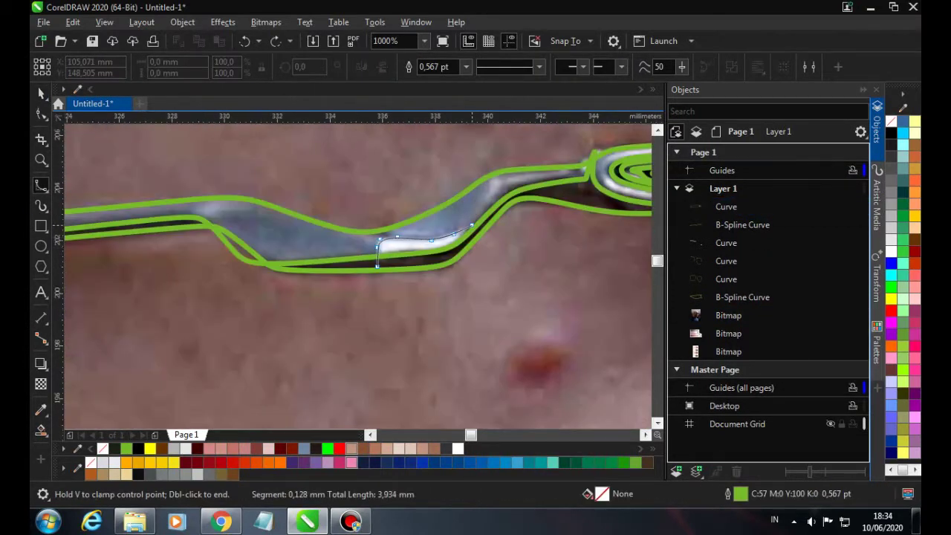
pyautogui.doubleClick(377, 266)
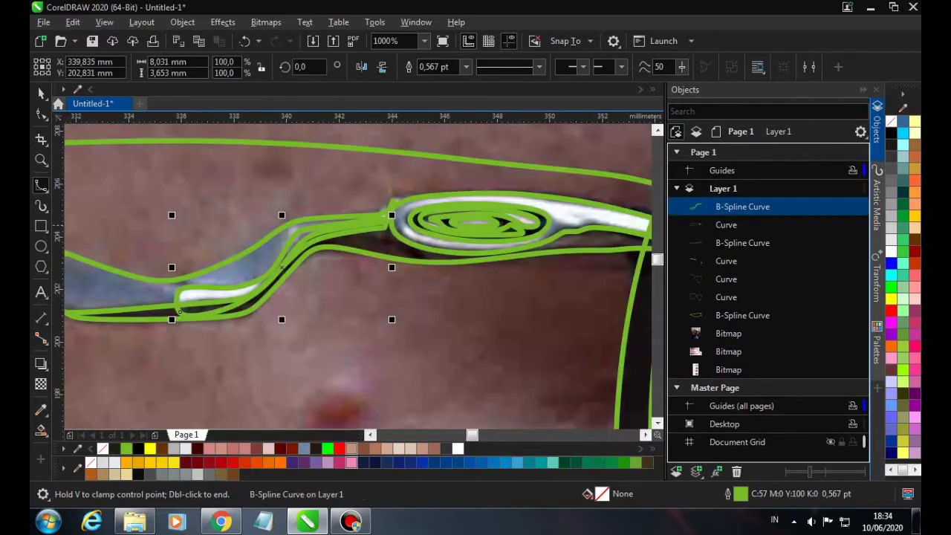
# Add the temple highlight curve to the selection and combine them
pyautogui.scroll(-2, 446, 204)
pyautogui.press('space')
pyautogui.keyDown('shift'); pyautogui.click(446, 204); pyautogui.keyUp('shift')
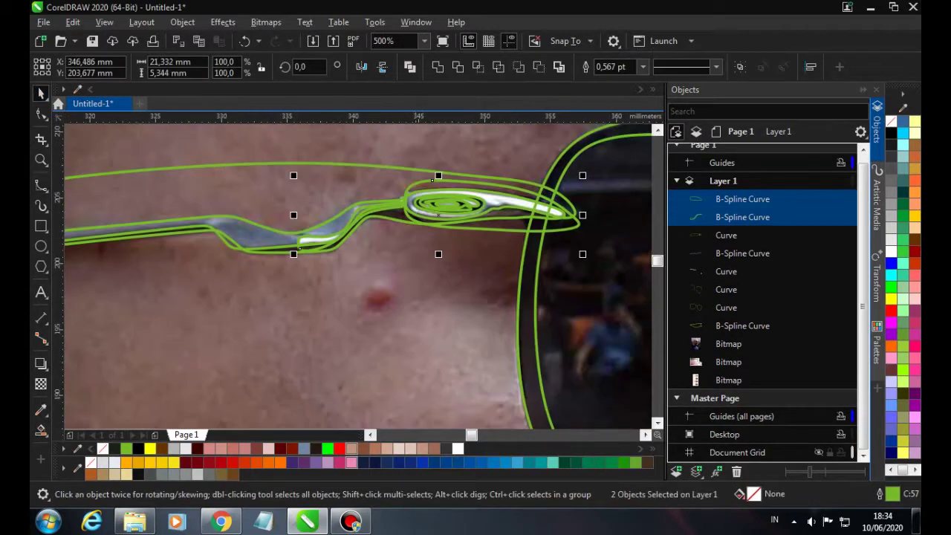
pyautogui.hotkey('ctrl', 'l')
# Select the combined temple highlight shape on its own
pyautogui.hscroll(-5, 357, 274)
pyautogui.keyDown('shift'); pyautogui.click(185, 225); pyautogui.keyUp('shift')
pyautogui.scroll(-2, 231, 204)
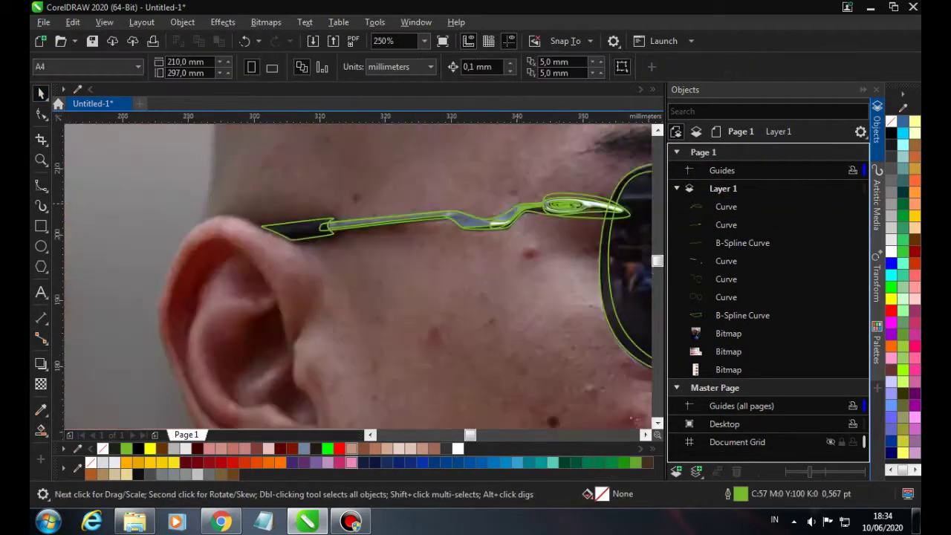
pyautogui.scroll(2, 231, 204)
pyautogui.click(231, 205)
pyautogui.scroll(-2, 231, 204)
pyautogui.scroll(2, 231, 205)
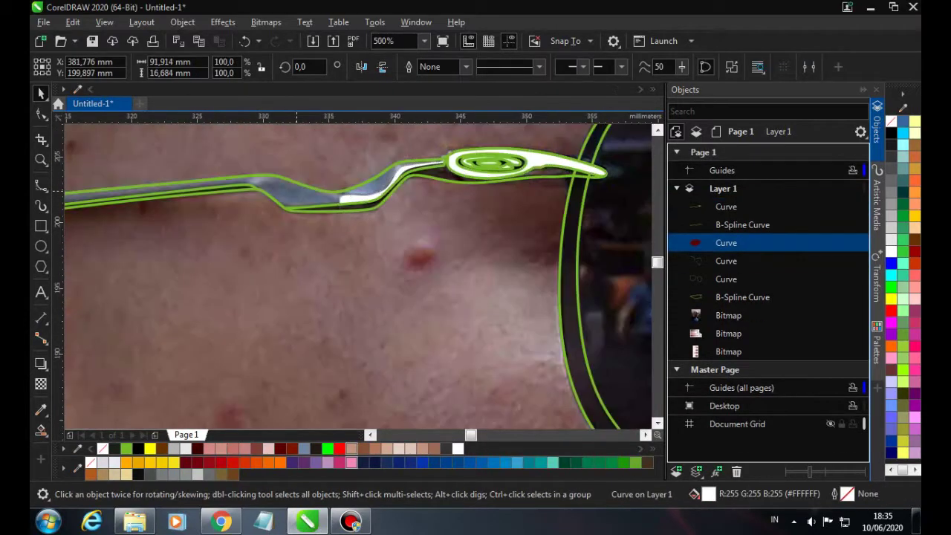
# Combine the temple highlight with the remaining highlight curves
pyautogui.keyDown('shift'); pyautogui.click(231, 208); pyautogui.keyUp('shift')
pyautogui.hotkey('ctrl', 'l')
pyautogui.scroll(2, 231, 207)
pyautogui.hotkey('ctrl', 'l')
pyautogui.scroll(-4, 231, 214)
pyautogui.scroll(3, 409, 204)
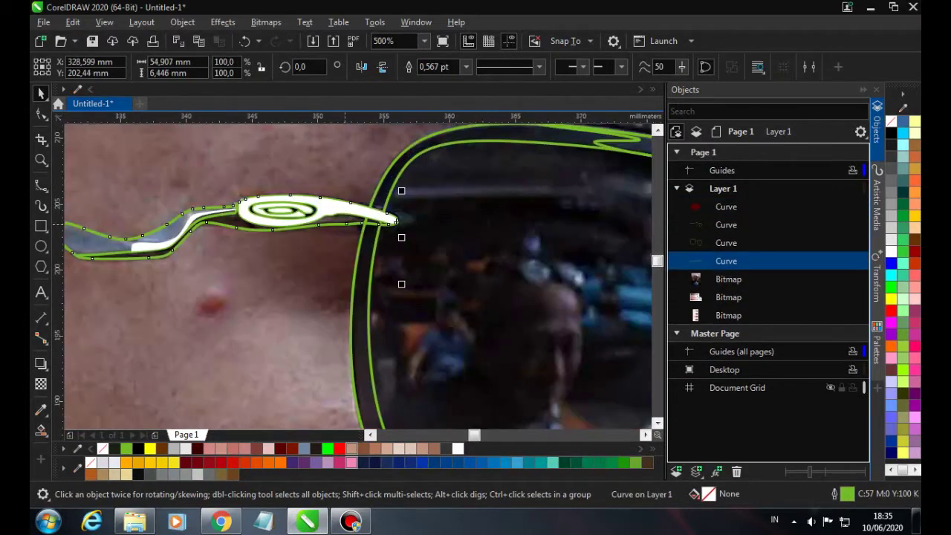
pyautogui.keyDown('shift'); pyautogui.click(409, 205); pyautogui.keyUp('shift')
pyautogui.click(409, 245)
pyautogui.scroll(1, 408, 245)
# Trace a B-Spline highlight along the glasses' bridge
pyautogui.press('space')
pyautogui.scroll(2, 430, 200)
pyautogui.click(344, 210)
pyautogui.click(371, 213)
pyautogui.click(390, 196)
pyautogui.click(449, 180)
pyautogui.click(524, 189)
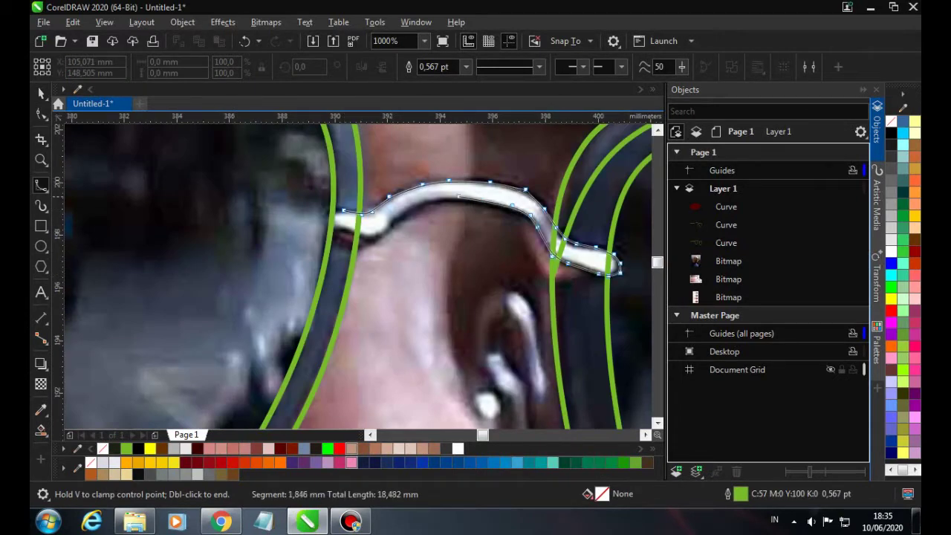
pyautogui.doubleClick(619, 269)
# Combine the bridge and top-bar highlights into one shape
pyautogui.press('space')
pyautogui.scroll(-4, 620, 269)
pyautogui.keyDown('shift'); pyautogui.click(228, 351); pyautogui.keyUp('shift')
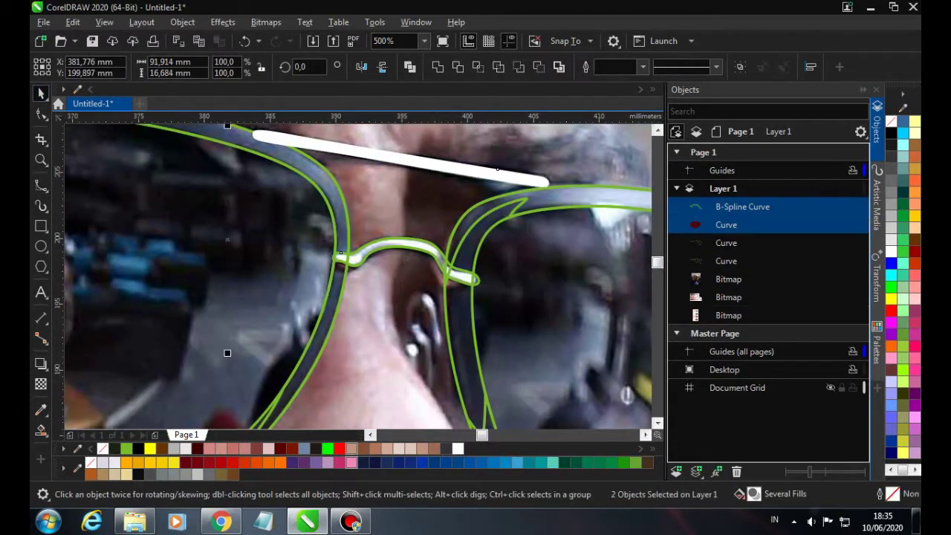
pyautogui.hotkey('ctrl', 'l')
pyautogui.scroll(-1, 192, 199)
pyautogui.press('Tab')
pyautogui.press('Tab')
pyautogui.press('Tab')
# Trace outlines around both nostrils, then delete them
pyautogui.scroll(-2, 263, 192)
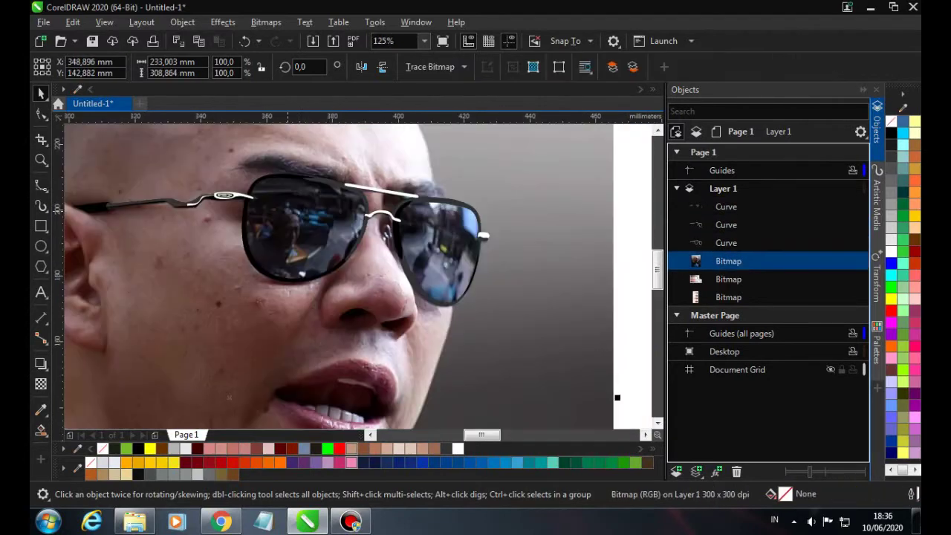
pyautogui.scroll(4, 367, 312)
pyautogui.click(347, 253)
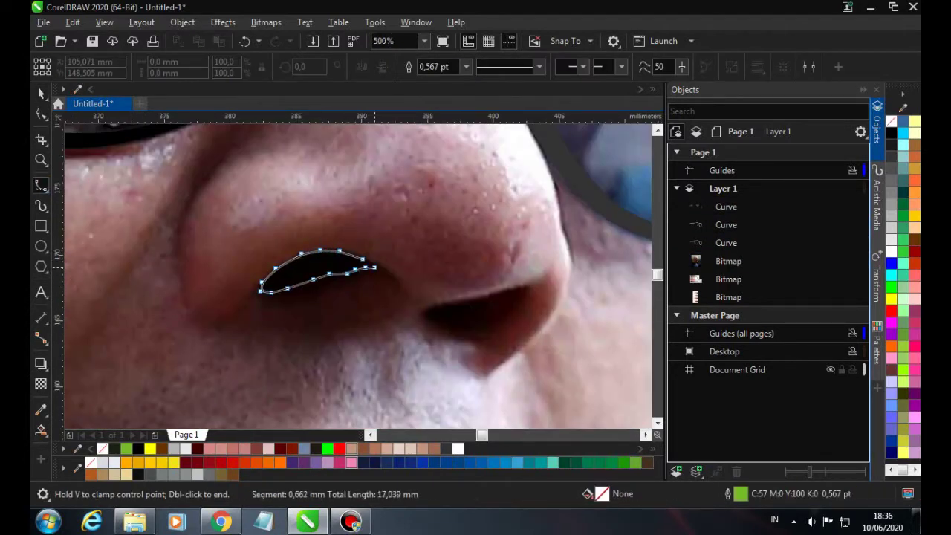
pyautogui.doubleClick(364, 260)
pyautogui.scroll(2, 401, 282)
pyautogui.click(329, 261)
pyautogui.click(446, 283)
pyautogui.doubleClick(330, 262)
pyautogui.scroll(-4, 401, 240)
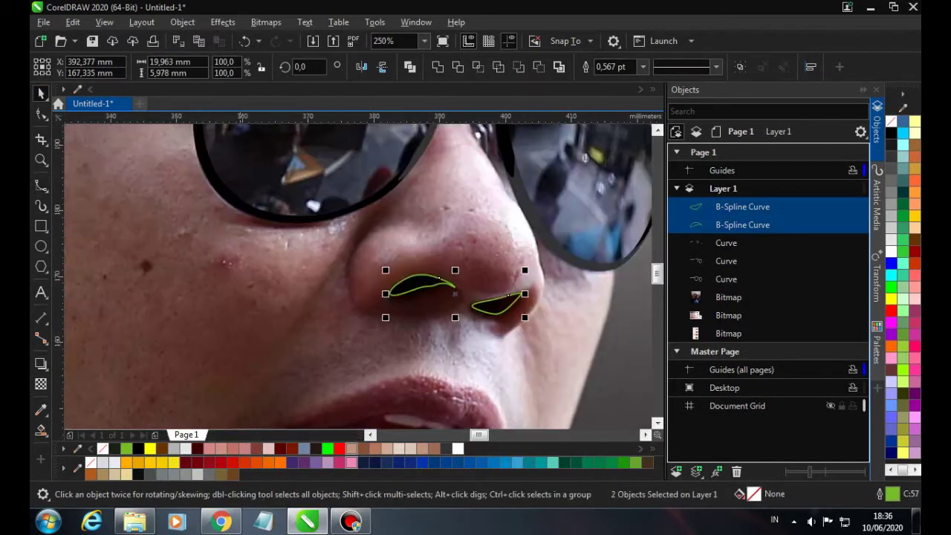
pyautogui.press('Delete')
pyautogui.click(44, 189)
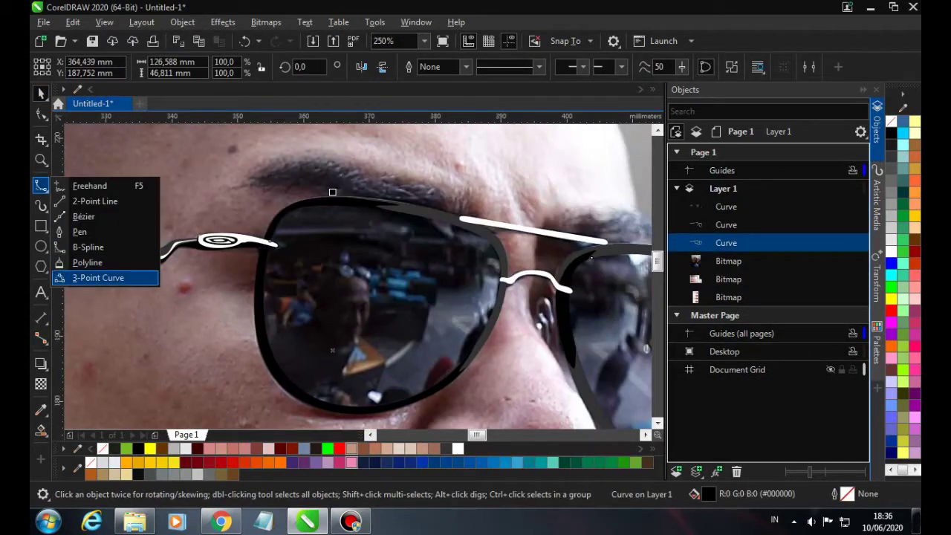
# Start a spiky polyline eyebrow outline with zigzag hair points
pyautogui.click(87, 262)
pyautogui.scroll(2, 483, 238)
pyautogui.click(475, 234)
pyautogui.click(526, 251)
pyautogui.click(486, 220)
pyautogui.click(492, 196)
pyautogui.click(468, 221)
pyautogui.click(490, 192)
pyautogui.click(461, 221)
pyautogui.click(479, 186)
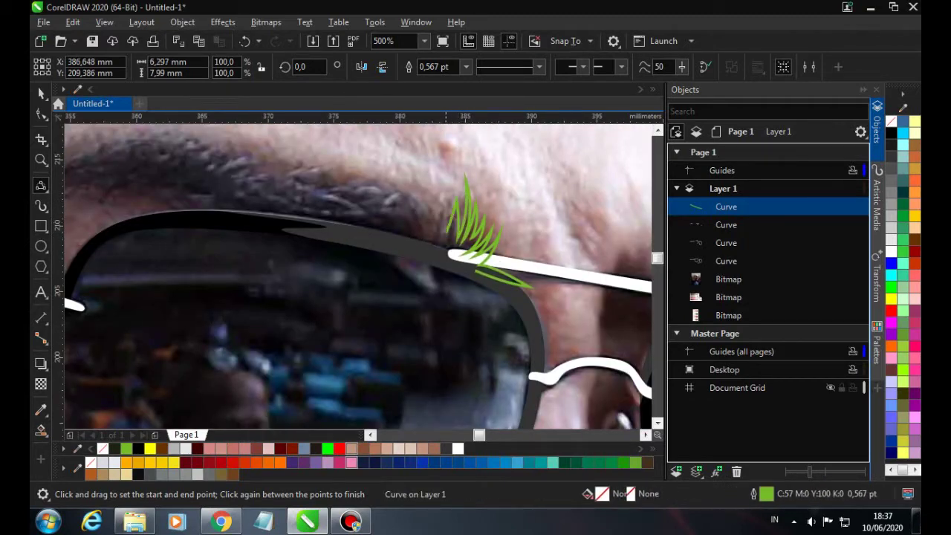
# Extend the eyebrow outline leftward, undoing two misplaced segments
pyautogui.click(389, 183)
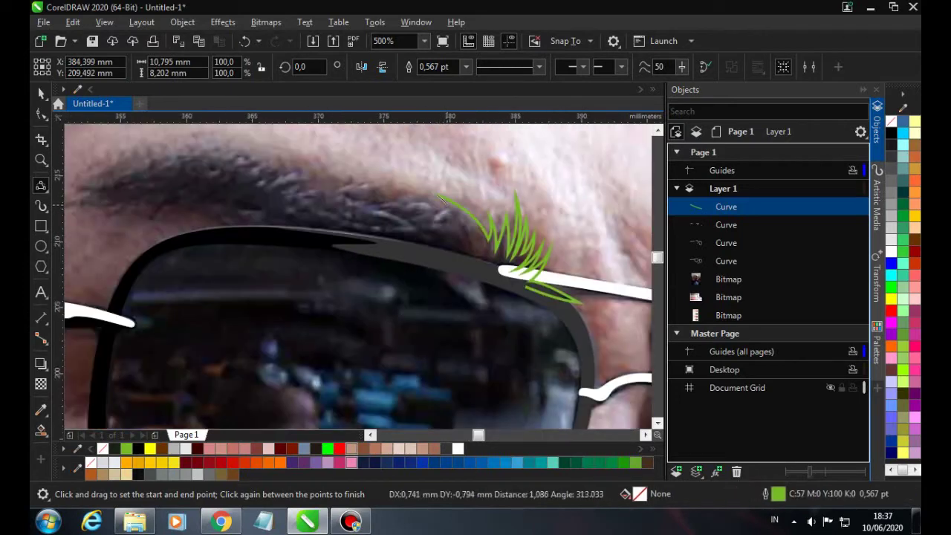
pyautogui.click(346, 178)
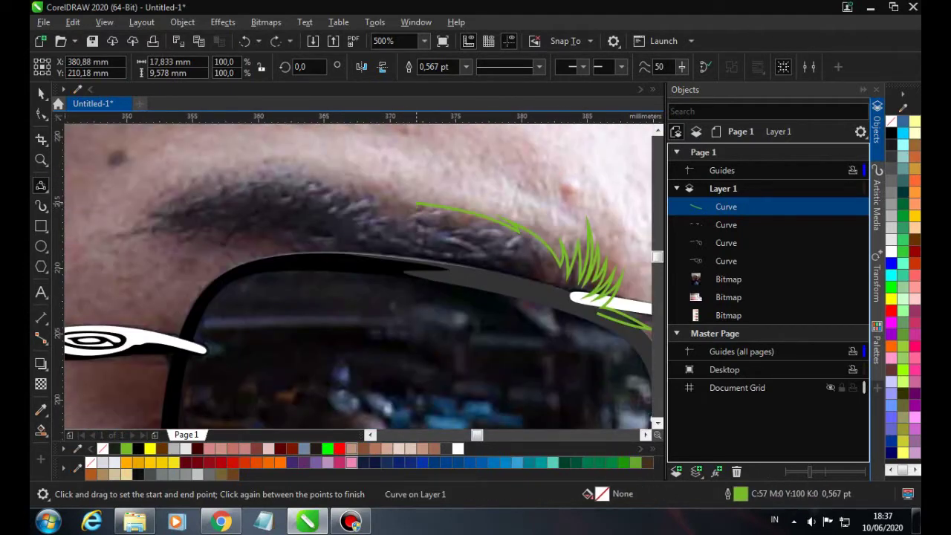
pyautogui.hotkey('ctrl', 'z')
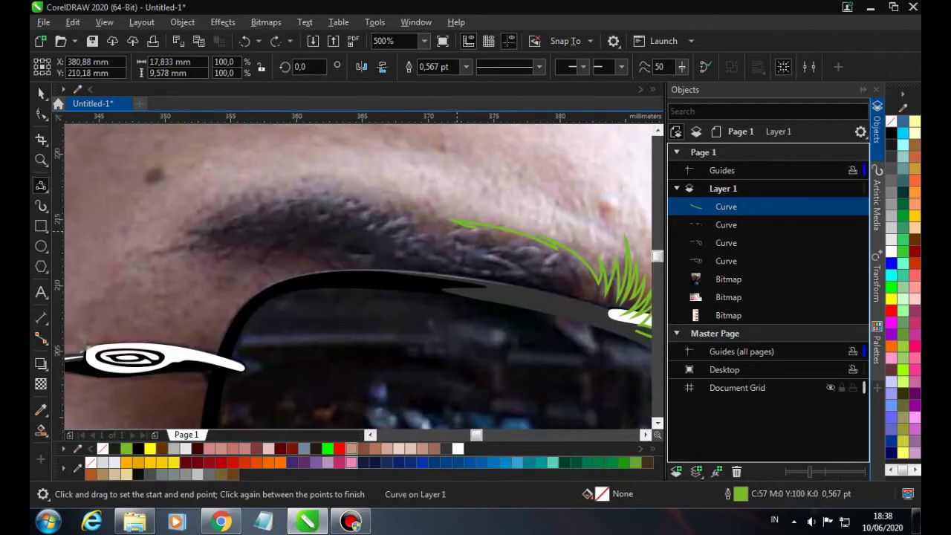
pyautogui.hotkey('ctrl', 'z')
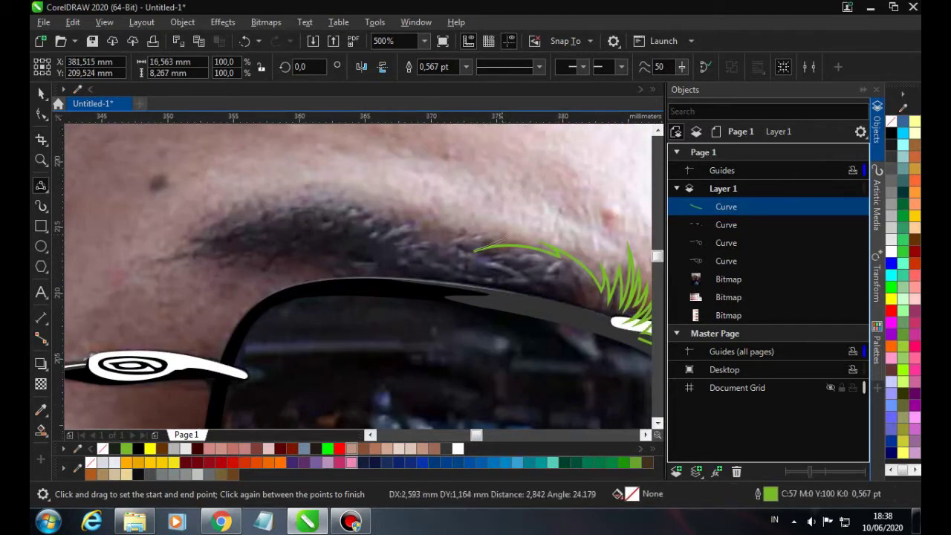
pyautogui.click(428, 233)
pyautogui.click(397, 225)
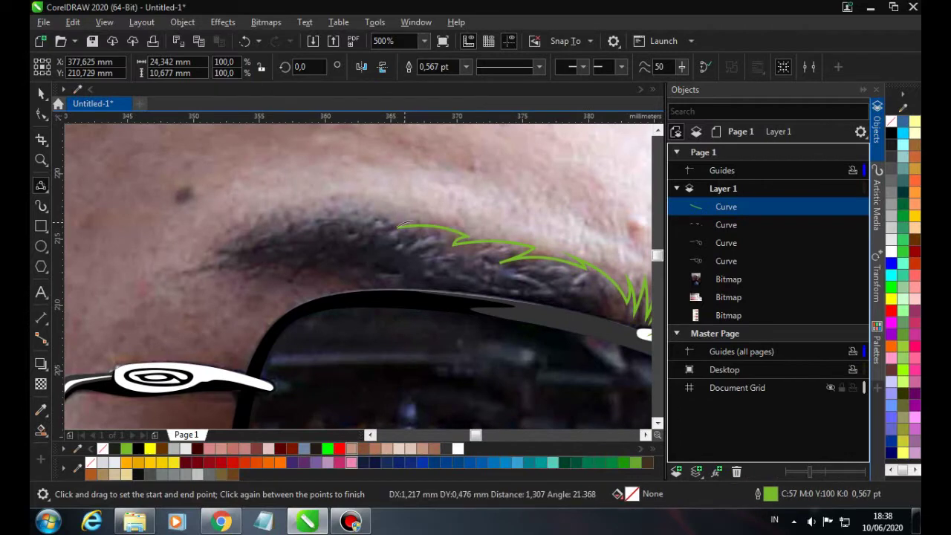
pyautogui.click(336, 211)
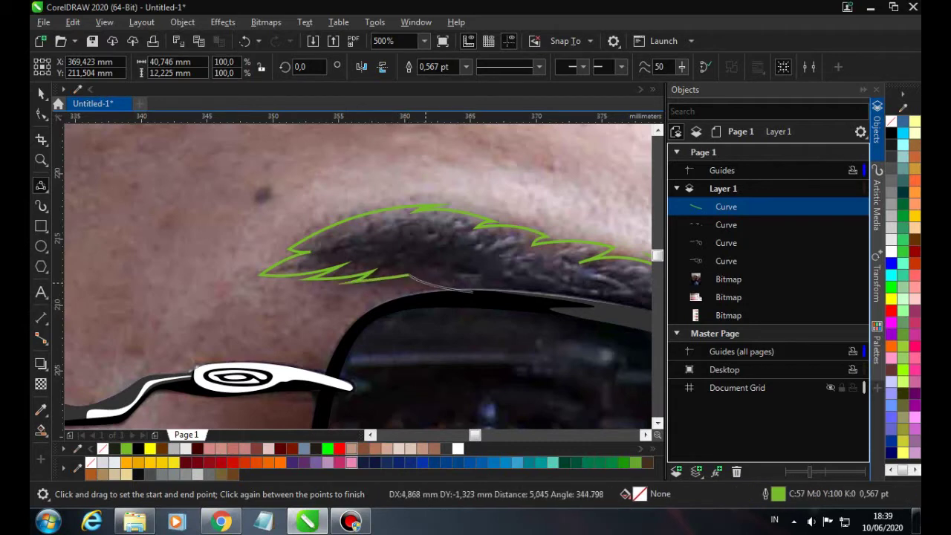
# Draw short eyebrow hair strokes near the temple
pyautogui.scroll(-3, 472, 291)
pyautogui.scroll(2, 401, 275)
pyautogui.scroll(1, 401, 275)
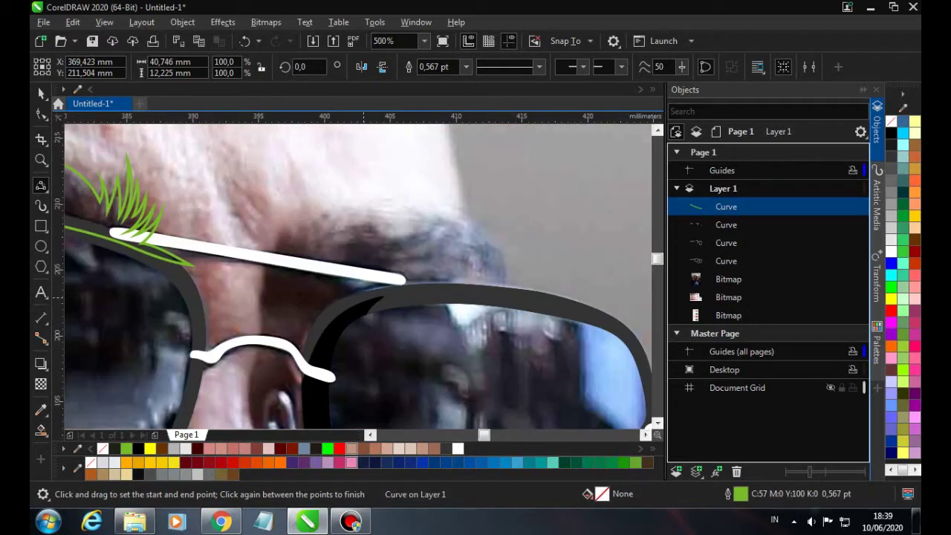
pyautogui.moveTo(311, 269); pyautogui.dragTo(364, 297)
pyautogui.click(332, 289)
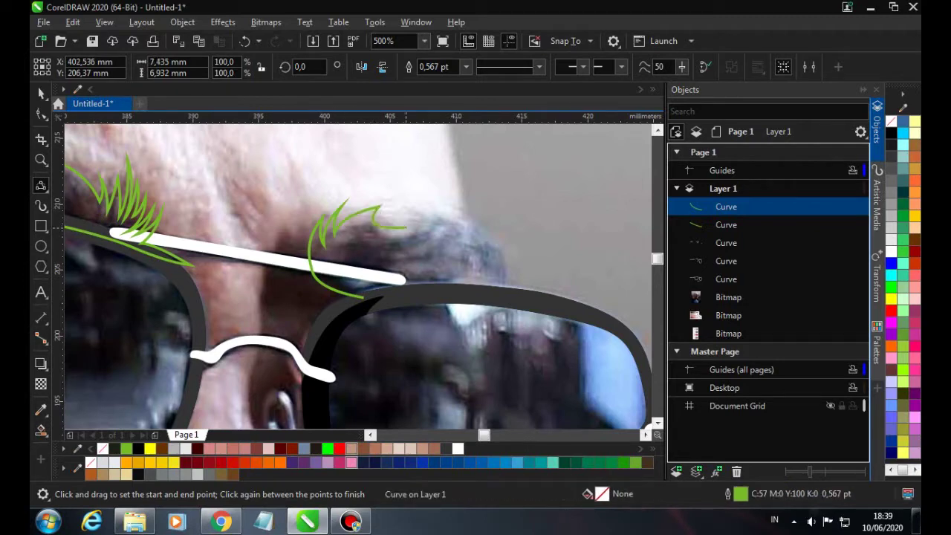
pyautogui.click(408, 214)
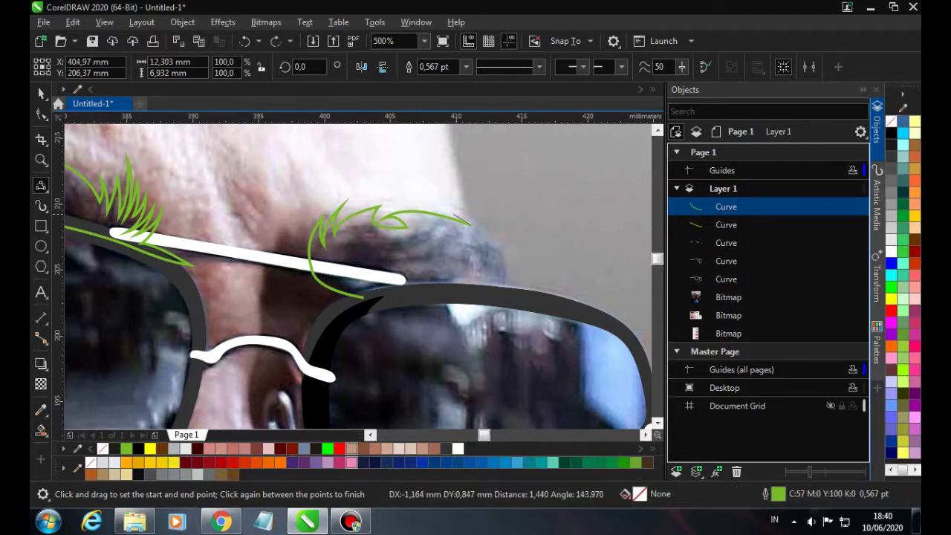
# Delete the green eyebrow outlines
pyautogui.scroll(-1, 416, 238)
pyautogui.scroll(-1, 431, 238)
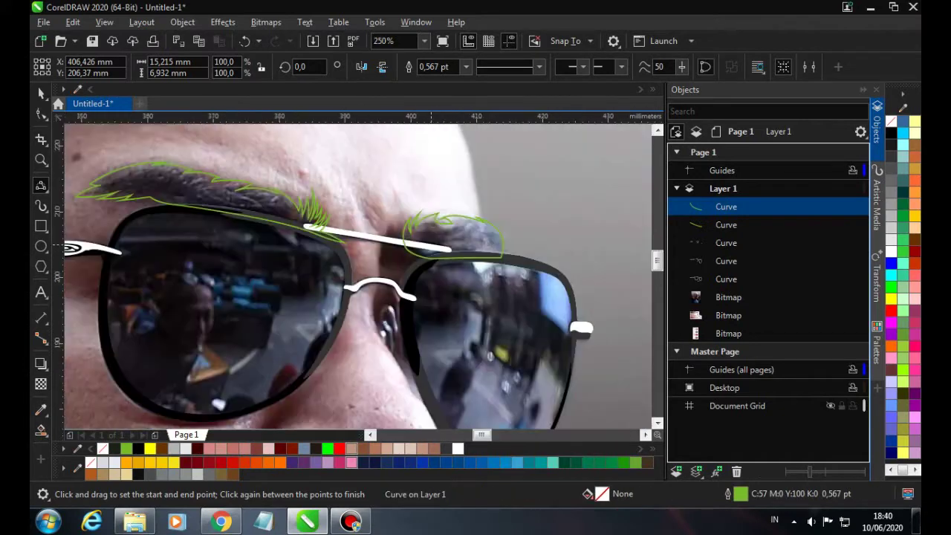
pyautogui.keyDown('ctrl'); pyautogui.click(725, 225); pyautogui.keyUp('ctrl')
pyautogui.press('Delete')
# Outline the eyebrow highlight with a short curve and clear the selection
pyautogui.scroll(-3, 416, 238)
pyautogui.scroll(6, 466, 159)
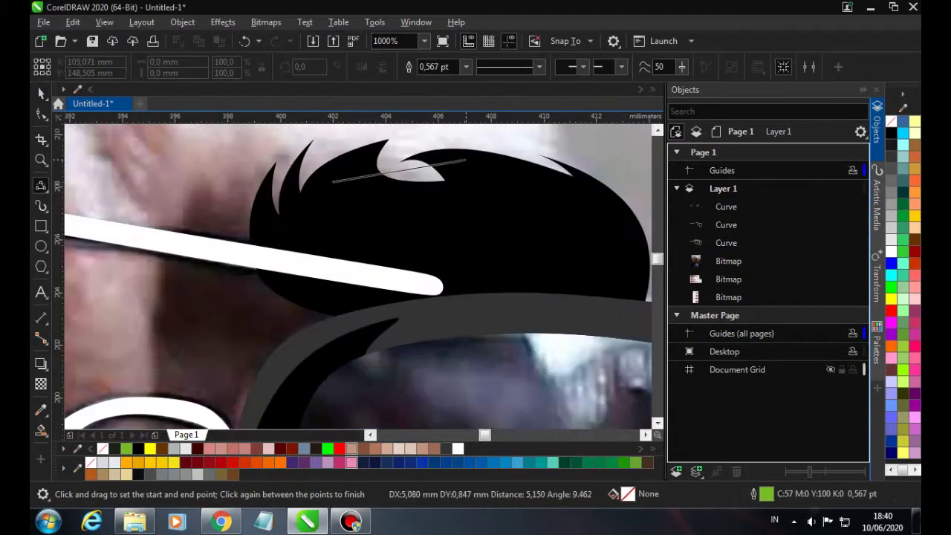
pyautogui.click(416, 148)
pyautogui.moveTo(466, 159); pyautogui.dragTo(332, 180)
pyautogui.click(401, 178)
pyautogui.press('space')
pyautogui.scroll(-3, 401, 178)
pyautogui.press('Escape')
pyautogui.scroll(-1, 334, 282)
pyautogui.scroll(1, 334, 283)
pyautogui.scroll(1, 334, 282)
pyautogui.click(41, 185)
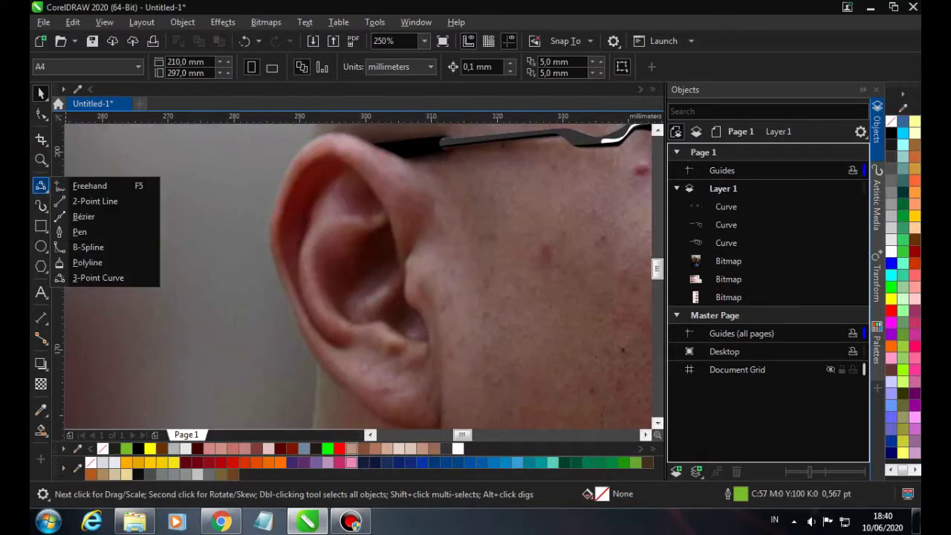
pyautogui.click(88, 247)
pyautogui.click(308, 223)
pyautogui.click(316, 202)
pyautogui.scroll(1, 316, 202)
pyautogui.click(342, 166)
pyautogui.scroll(-1, 342, 165)
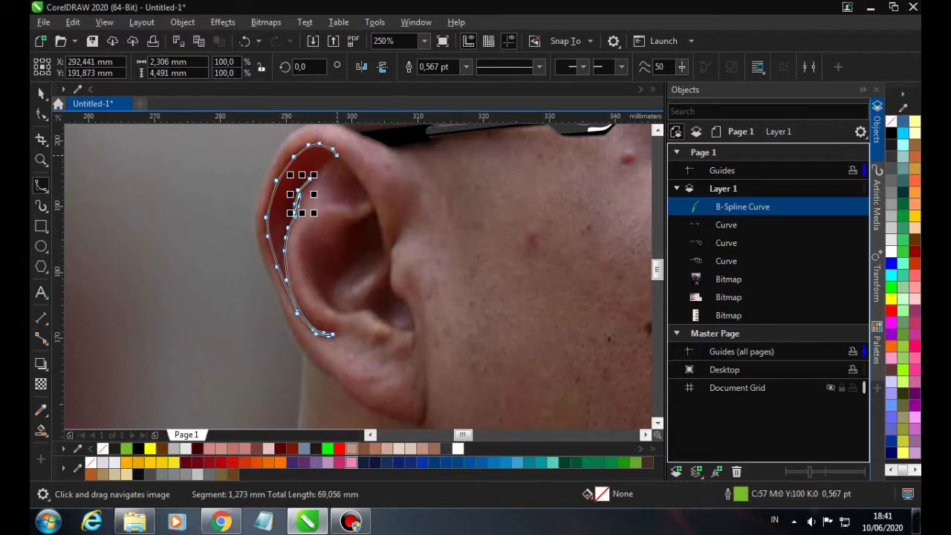
pyautogui.scroll(2, 301, 204)
pyautogui.scroll(-2, 305, 208)
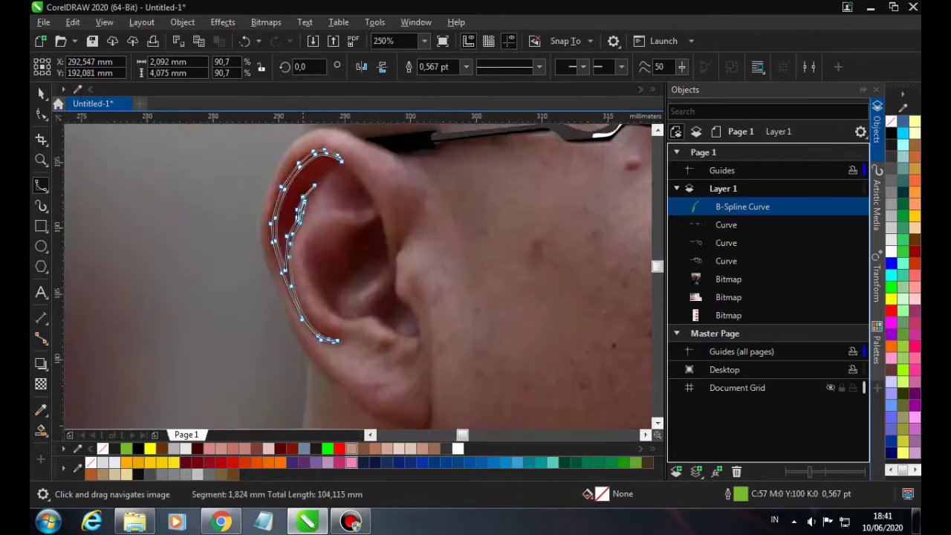
pyautogui.scroll(2, 312, 215)
pyautogui.scroll(-1, 312, 215)
pyautogui.click(340, 209)
pyautogui.click(367, 196)
pyautogui.click(378, 184)
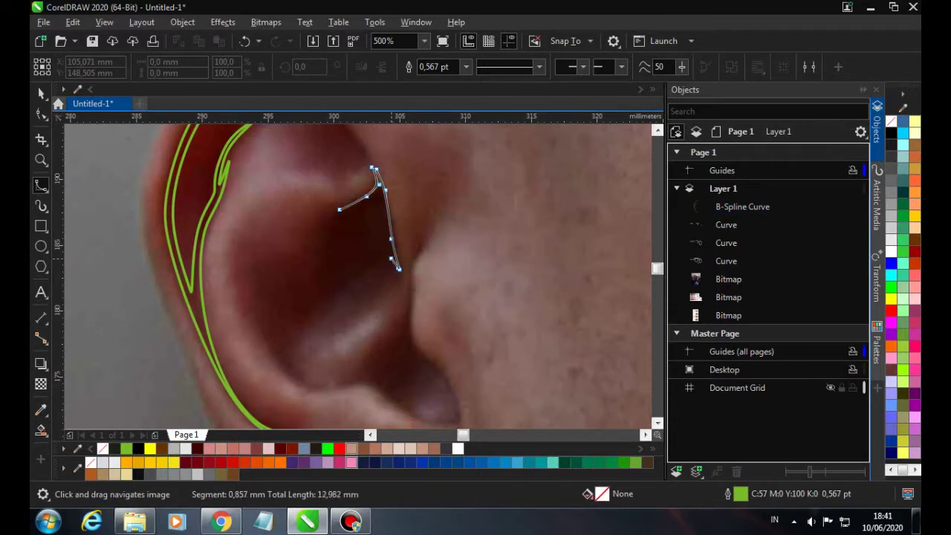
pyautogui.click(340, 209)
pyautogui.scroll(-1, 340, 208)
pyautogui.scroll(1, 302, 142)
pyautogui.click(353, 155)
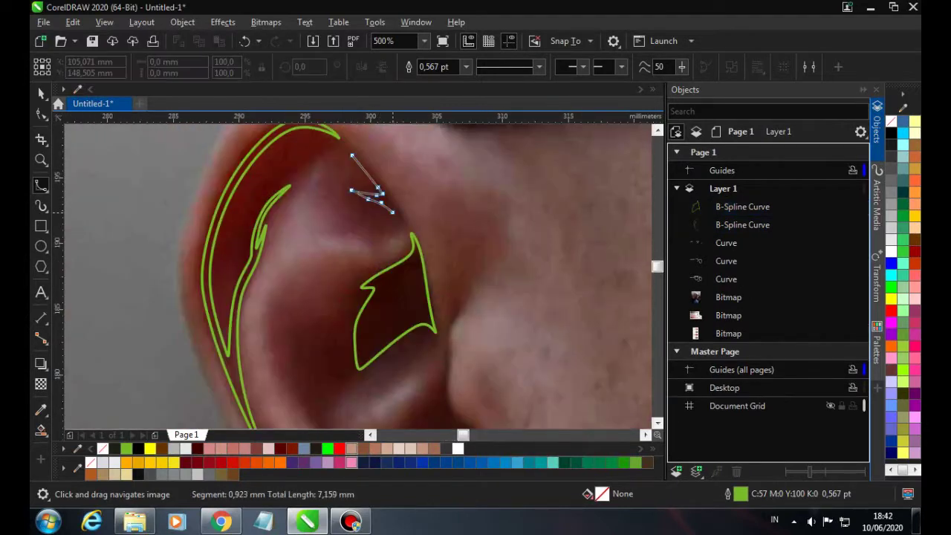
pyautogui.scroll(-1, 371, 234)
pyautogui.scroll(1, 355, 195)
pyautogui.click(355, 194)
pyautogui.click(352, 237)
pyautogui.click(365, 274)
pyautogui.click(382, 285)
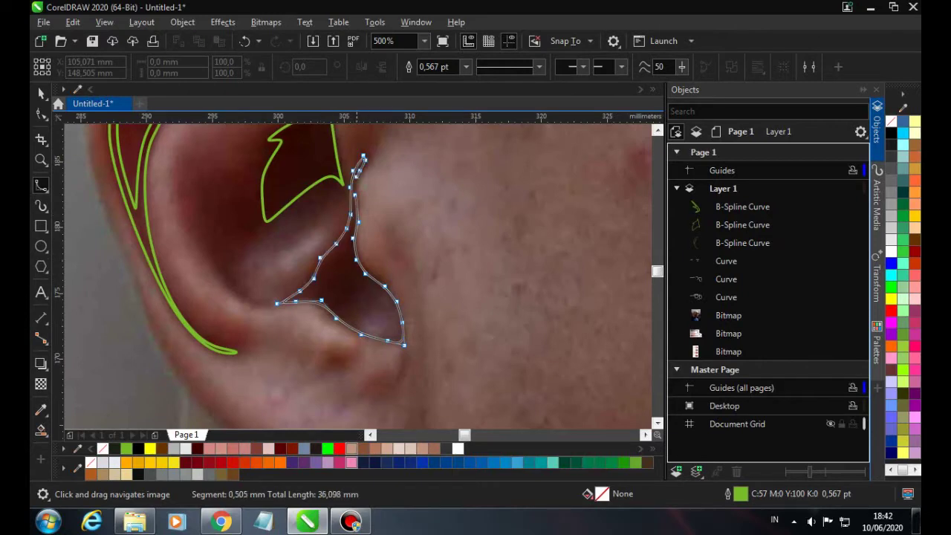
pyautogui.click(277, 303)
pyautogui.scroll(-1, 277, 303)
pyautogui.scroll(1, 360, 282)
pyautogui.click(386, 267)
pyautogui.click(355, 290)
pyautogui.press('space')
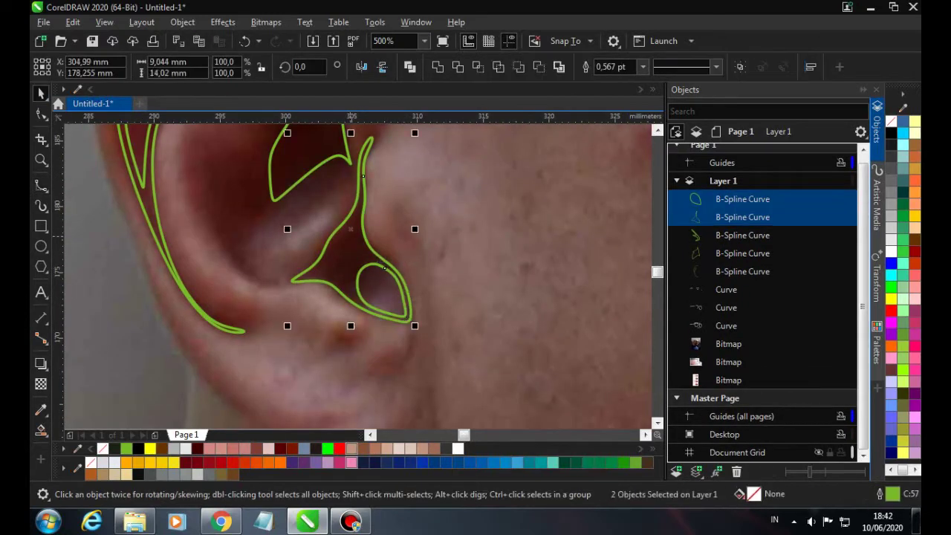
pyautogui.scroll(-1, 381, 289)
pyautogui.scroll(1, 319, 245)
pyautogui.press('space')
pyautogui.click(283, 212)
pyautogui.click(295, 243)
pyautogui.click(312, 191)
pyautogui.press('space')
pyautogui.scroll(-2, 312, 245)
pyautogui.scroll(-1, 299, 250)
pyautogui.press('Delete')
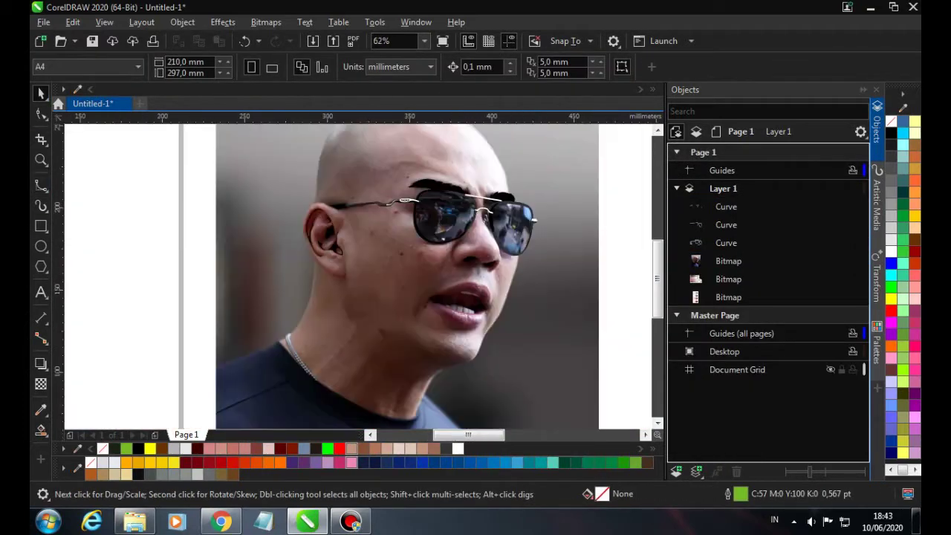
pyautogui.press('space')
pyautogui.scroll(3, 483, 293)
pyautogui.scroll(2, 442, 245)
pyautogui.click(442, 234)
pyautogui.click(442, 256)
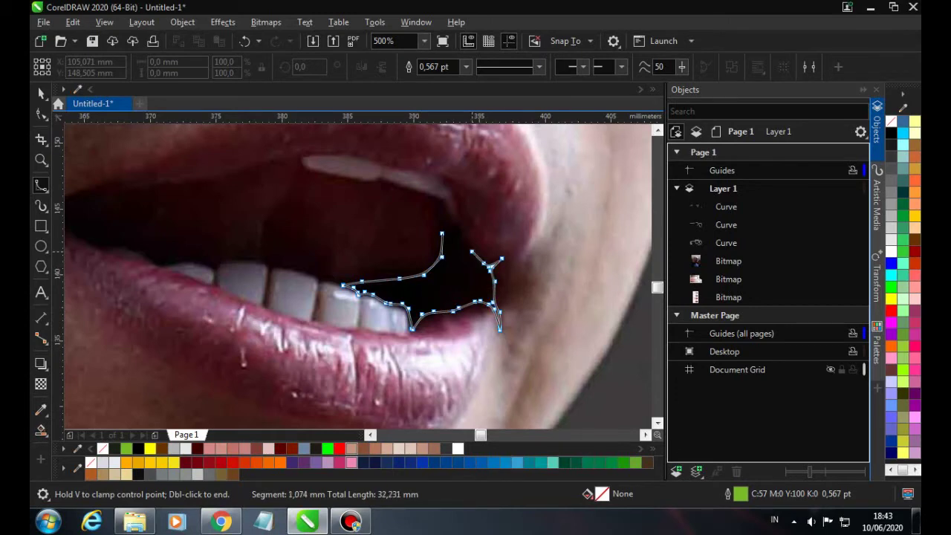
# Finish the curve inside the mouth and trace a short curve at the lip corner
pyautogui.press('space')
pyautogui.scroll(-1, 500, 329)
pyautogui.scroll(1, 319, 253)
pyautogui.press('space')
pyautogui.click(331, 241)
pyautogui.click(318, 272)
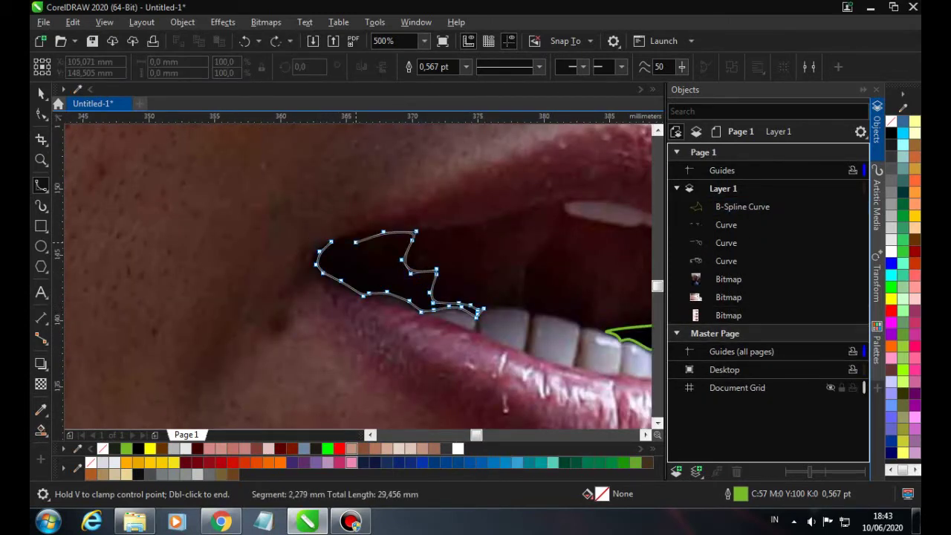
pyautogui.doubleClick(355, 240)
# Trace a curve above and along the upper teeth
pyautogui.hscroll(3, 357, 245)
pyautogui.click(351, 220)
pyautogui.click(344, 231)
pyautogui.click(344, 243)
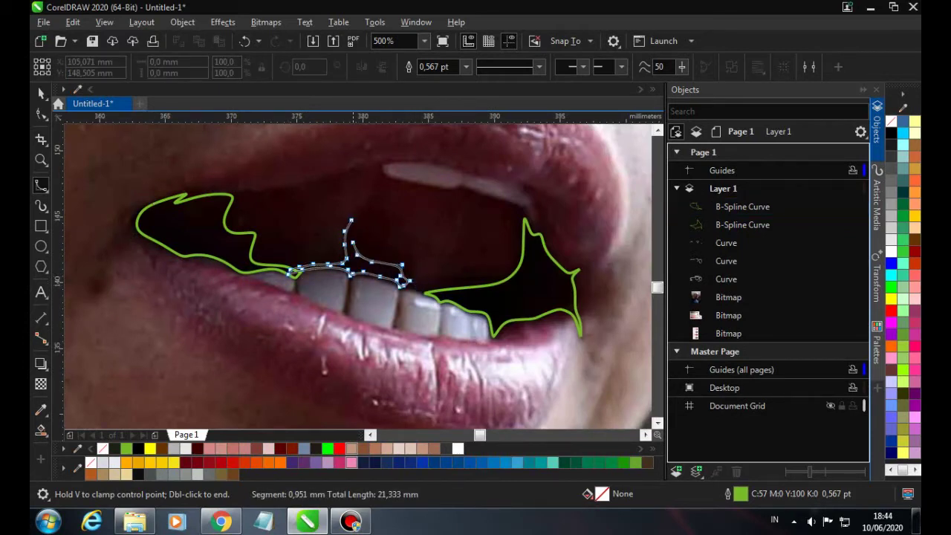
pyautogui.doubleClick(402, 281)
# Delete the three rough mouth curves
pyautogui.scroll(-3, 357, 282)
pyautogui.scroll(-3, 356, 283)
pyautogui.keyDown('shift'); pyautogui.click(742, 241); pyautogui.keyUp('shift')
pyautogui.press('Delete')
pyautogui.scroll(4, 356, 282)
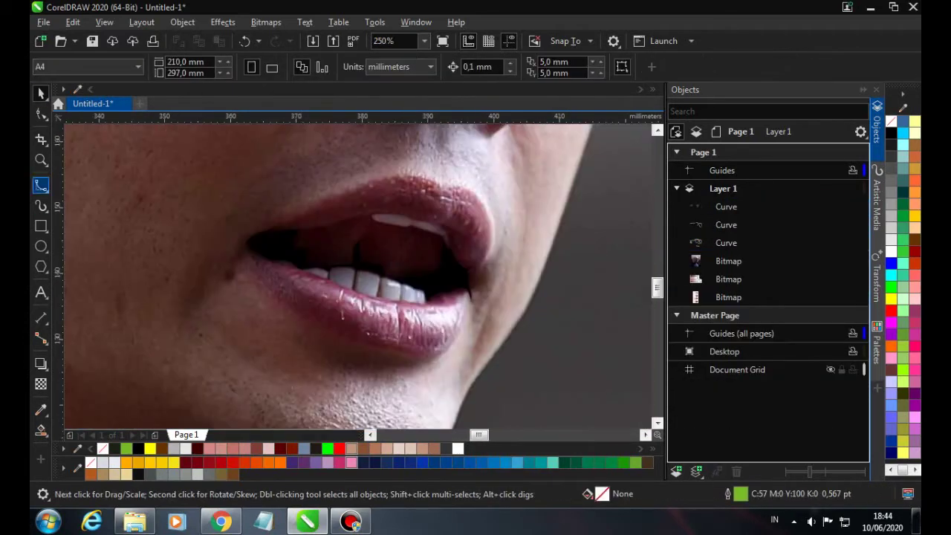
# Start the outer lip outline at the left corner and run it along the upper lip
pyautogui.click(319, 208)
pyautogui.scroll(2, 320, 208)
pyautogui.click(180, 266)
pyautogui.click(223, 250)
pyautogui.click(294, 213)
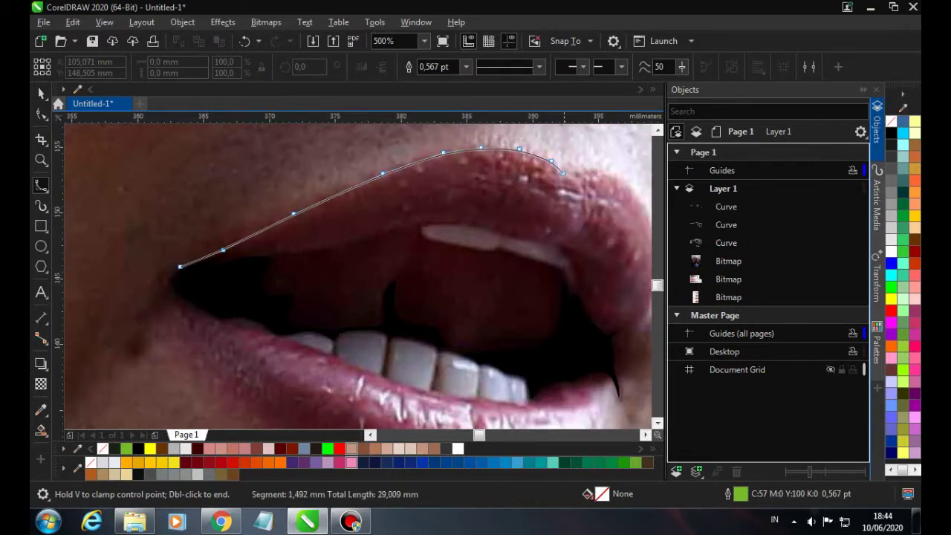
pyautogui.scroll(-2, 563, 173)
pyautogui.scroll(2, 475, 222)
# Carry the lip outline around the right corner and lower lip to close both lips
pyautogui.click(490, 223)
pyautogui.click(500, 267)
pyautogui.scroll(-2, 488, 321)
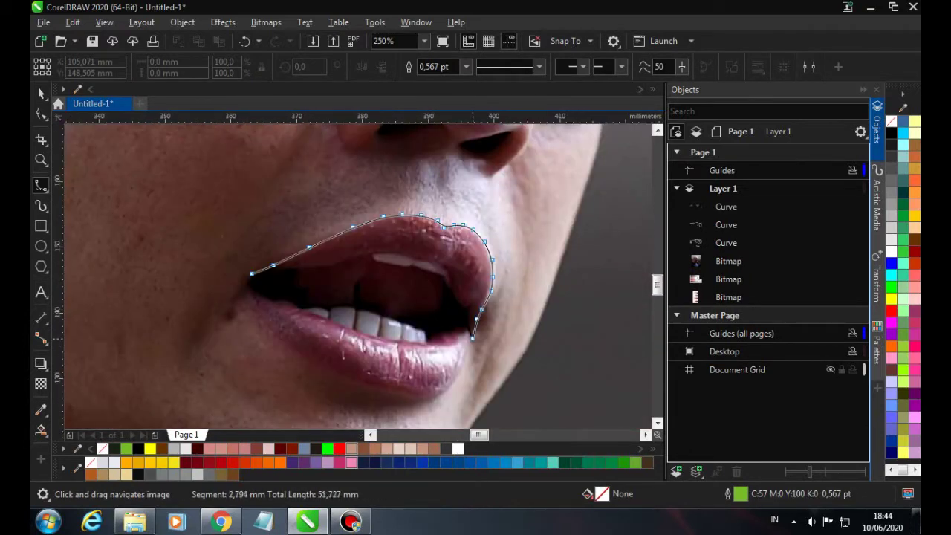
pyautogui.scroll(1, 472, 338)
pyautogui.doubleClick(500, 250)
pyautogui.click(479, 297)
pyautogui.click(464, 346)
# Draw the line along the upper lip's inner edge
pyautogui.scroll(-1, 446, 401)
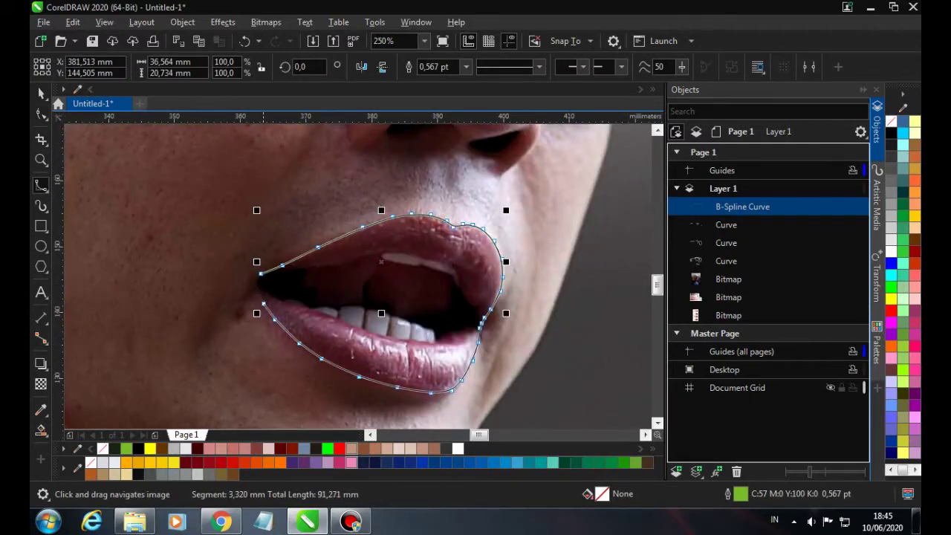
pyautogui.scroll(1, 260, 293)
pyautogui.scroll(1, 275, 268)
pyautogui.scroll(-2, 171, 279)
pyautogui.scroll(1, 93, 280)
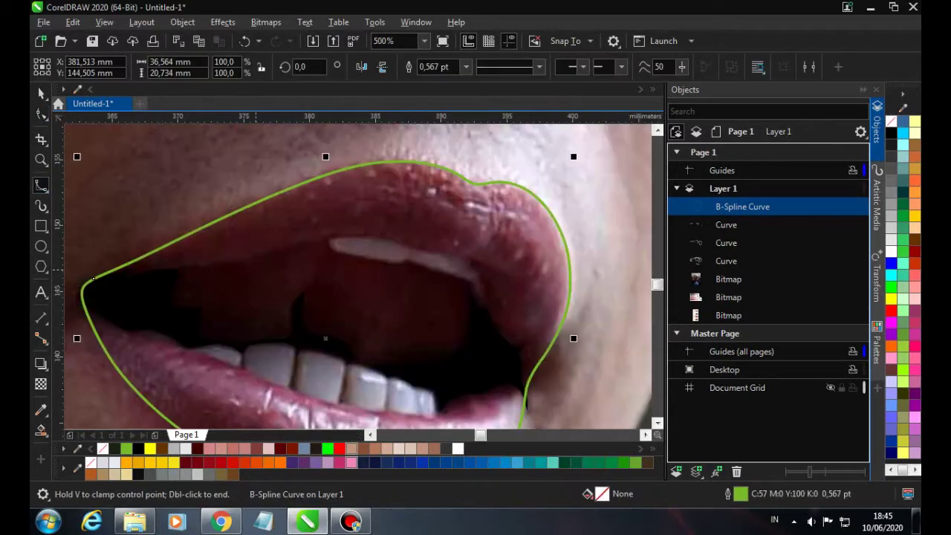
pyautogui.hscroll(-1, 93, 278)
pyautogui.moveTo(113, 292); pyautogui.dragTo(483, 244)
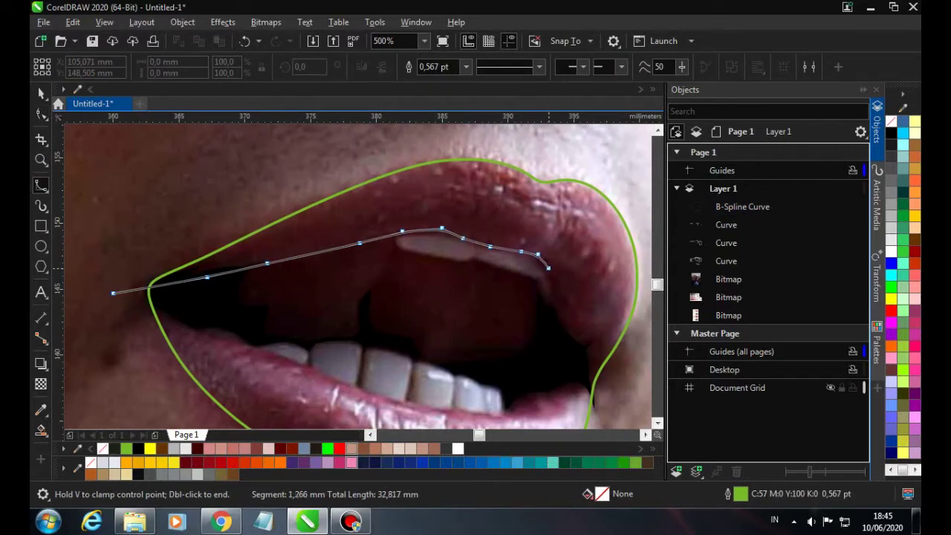
pyautogui.doubleClick(631, 377)
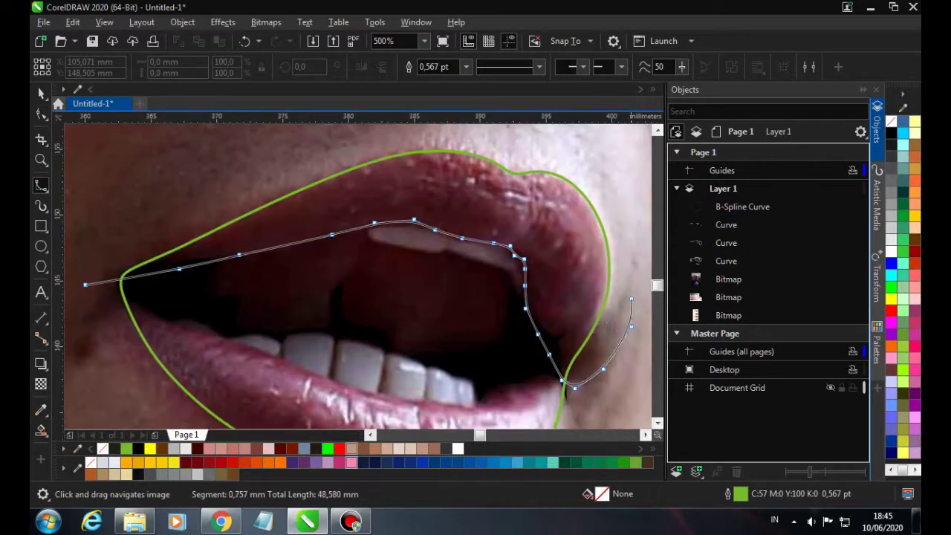
# Draw the line along the lower lip's inner edge
pyautogui.scroll(-3, 446, 282)
pyautogui.scroll(3, 319, 245)
pyautogui.click(318, 250)
pyautogui.click(362, 253)
pyautogui.click(418, 297)
pyautogui.click(492, 322)
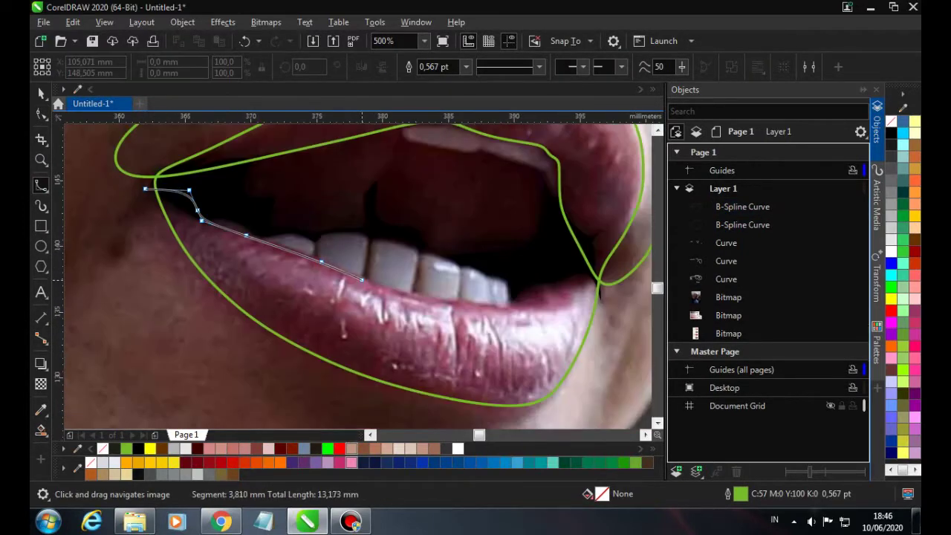
pyautogui.doubleClick(601, 298)
pyautogui.scroll(-3, 598, 340)
pyautogui.scroll(2, 587, 347)
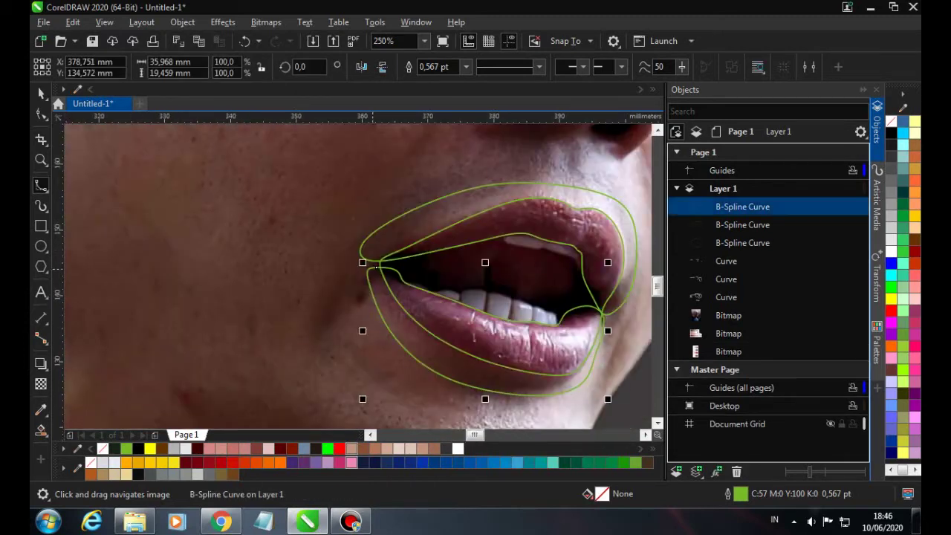
# Trace a closed outline around the upper-lip highlight
pyautogui.press('space')
pyautogui.scroll(2, 356, 249)
pyautogui.scroll(-2, 357, 249)
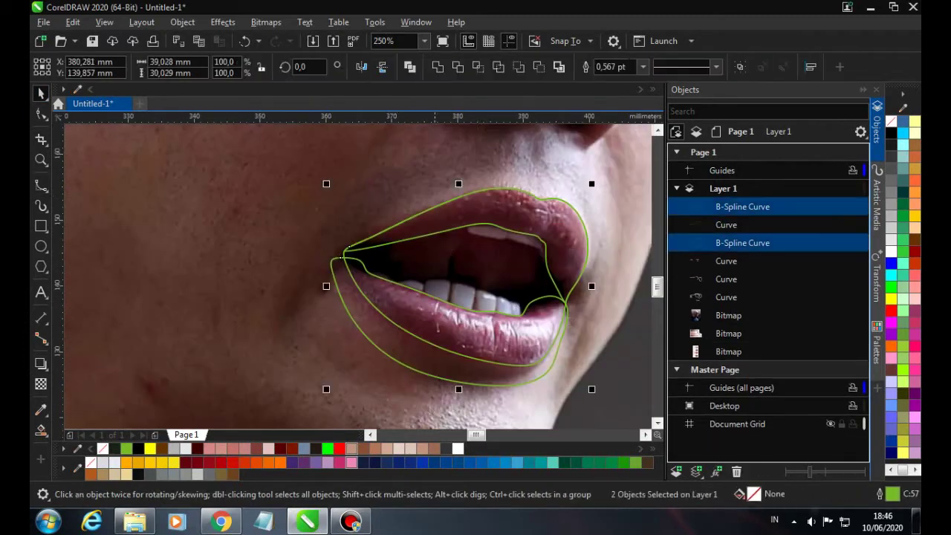
pyautogui.scroll(2, 371, 282)
pyautogui.click(41, 186)
pyautogui.click(409, 198)
pyautogui.click(406, 217)
pyautogui.click(443, 236)
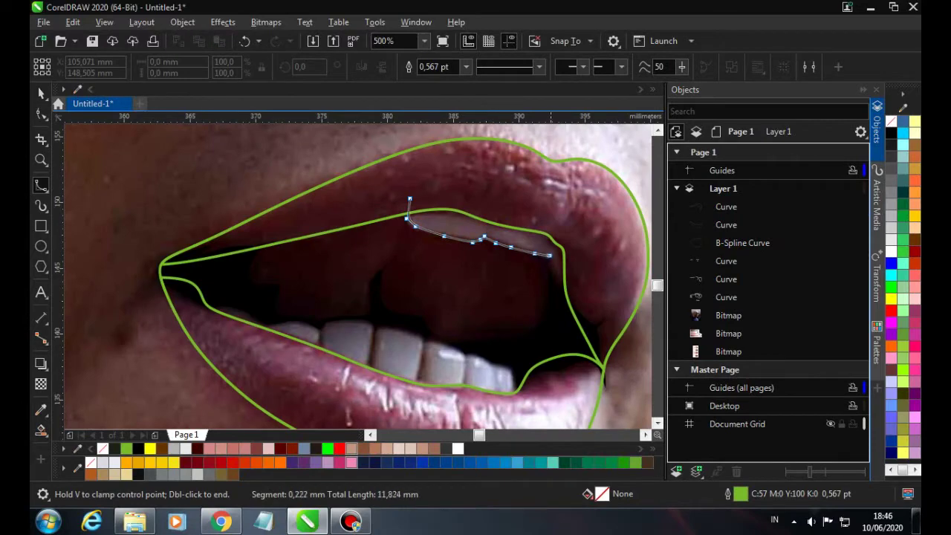
pyautogui.doubleClick(410, 198)
pyautogui.scroll(2, 569, 231)
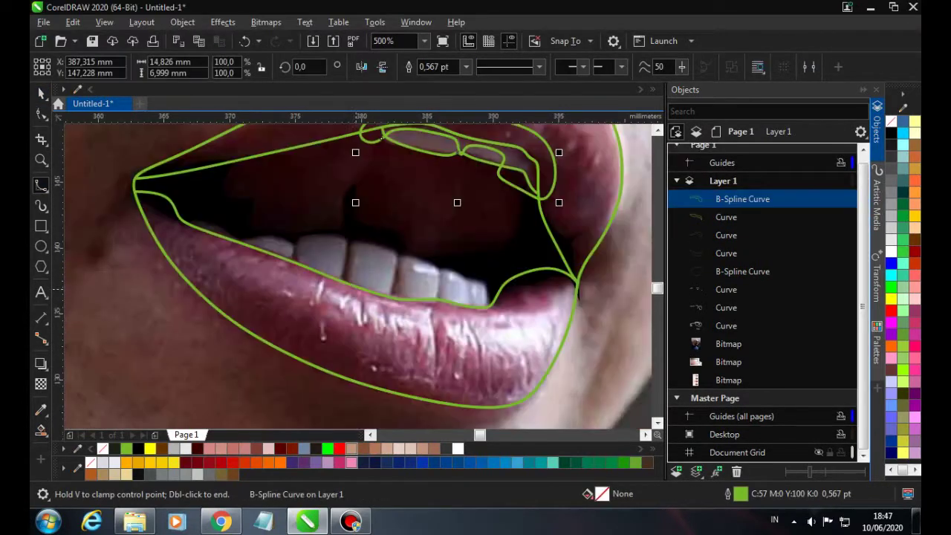
pyautogui.press('space')
# Fill the upper-lip highlight with light pink from the swatch chart
pyautogui.press('Escape')
pyautogui.scroll(-10, 357, 275)
pyautogui.scroll(-2, 435, 295)
pyautogui.click(546, 333)
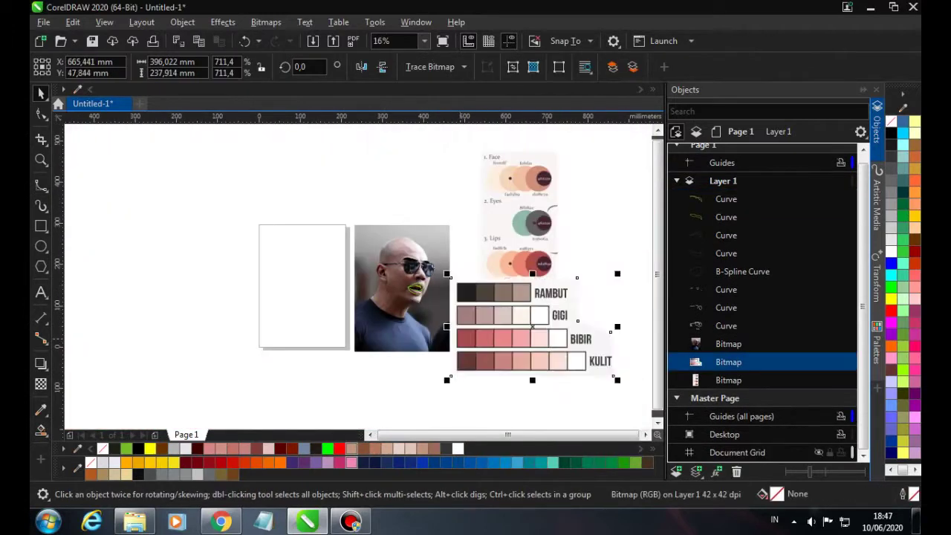
pyautogui.scroll(4, 545, 333)
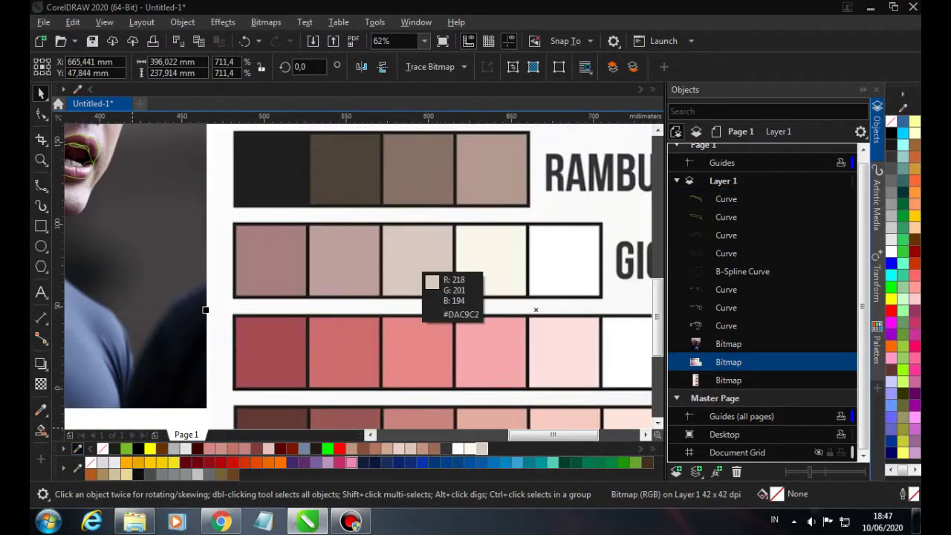
pyautogui.scroll(8, 82, 149)
pyautogui.click(416, 282)
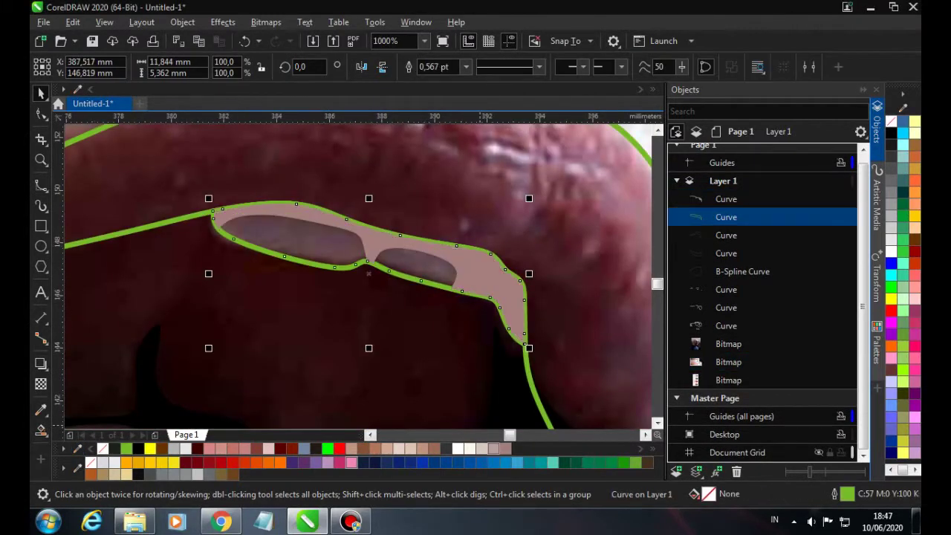
pyautogui.scroll(-6, 416, 282)
pyautogui.scroll(4, 429, 303)
# Trace outlines around the lower teeth
pyautogui.press('space')
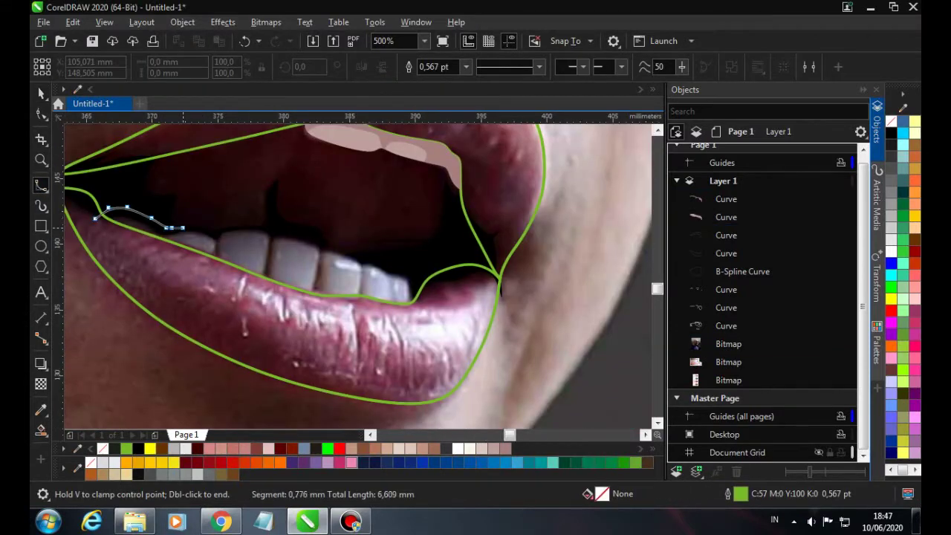
pyautogui.scroll(2, 193, 230)
pyautogui.scroll(-4, 465, 273)
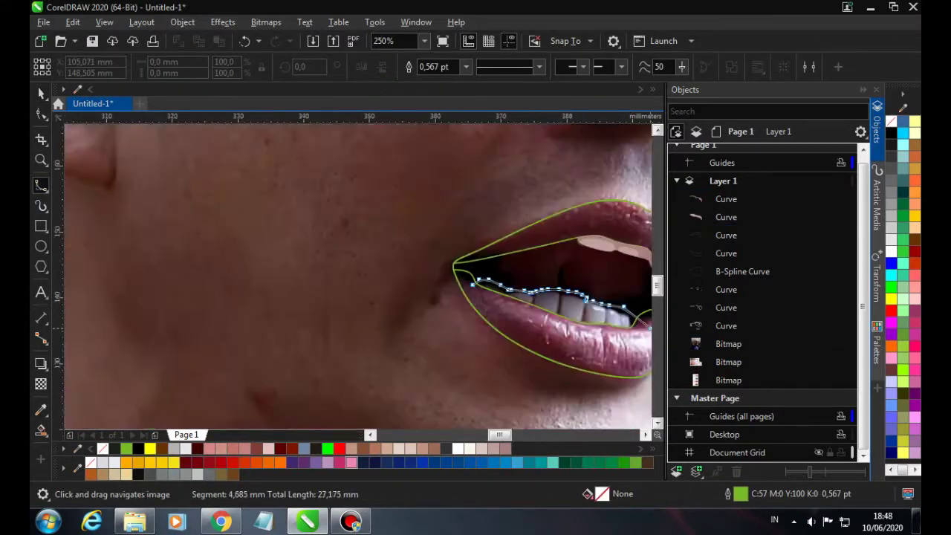
pyautogui.scroll(2, 434, 236)
pyautogui.press('space')
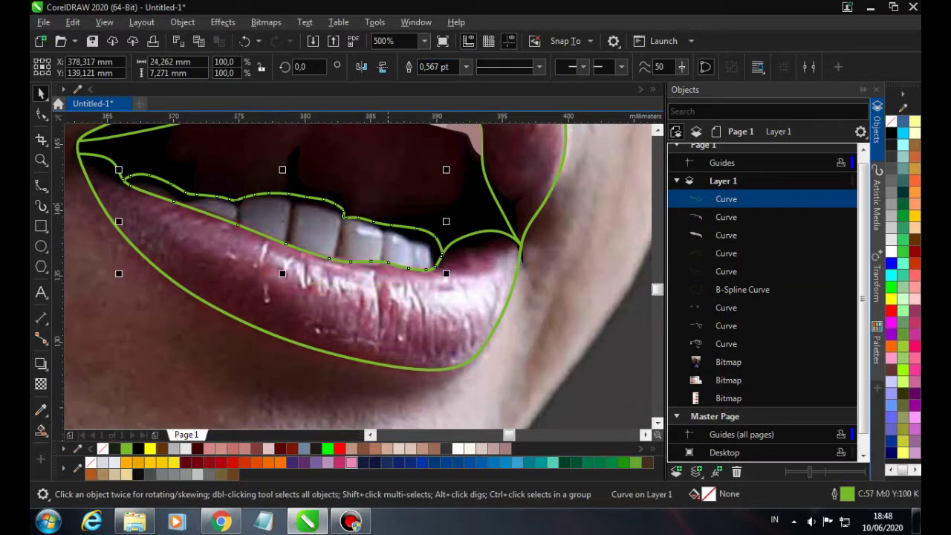
pyautogui.scroll(2, 163, 216)
pyautogui.click(206, 180)
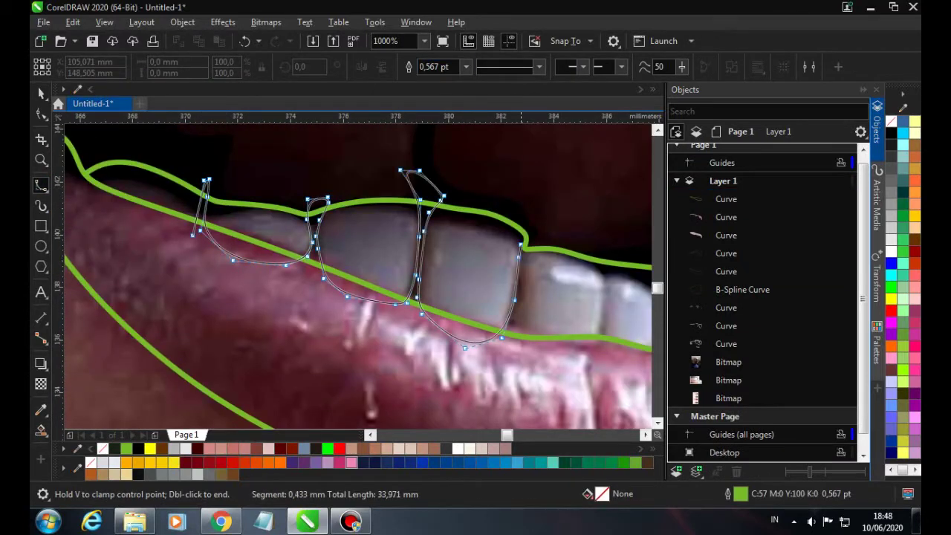
pyautogui.click(387, 286)
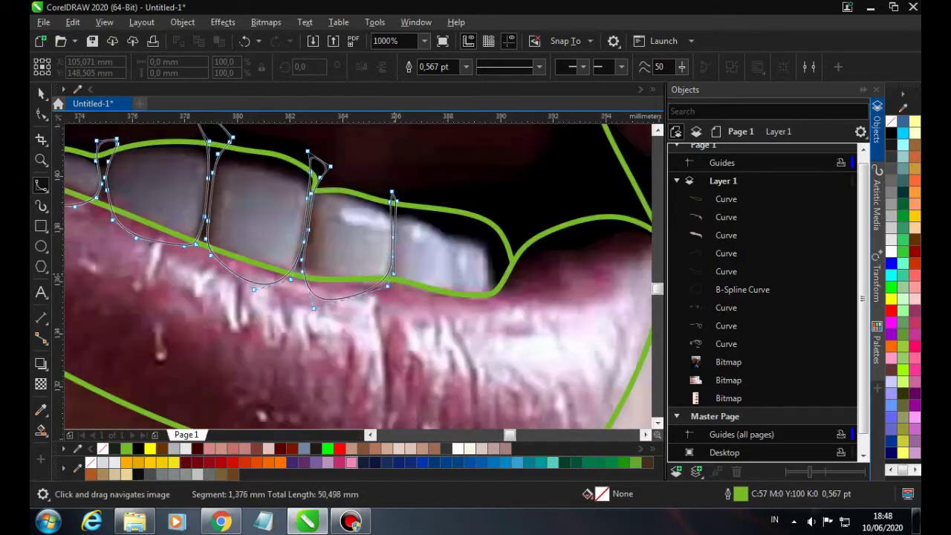
pyautogui.click(549, 327)
pyautogui.click(514, 359)
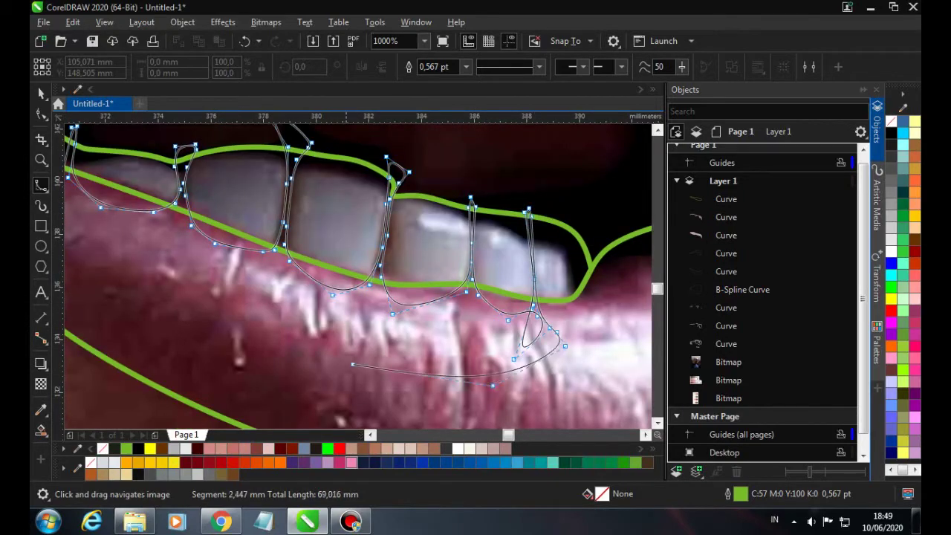
pyautogui.press('space')
# Delete the tangled teeth outline
pyautogui.scroll(-2, 357, 275)
pyautogui.scroll(2, 356, 275)
pyautogui.press('Escape')
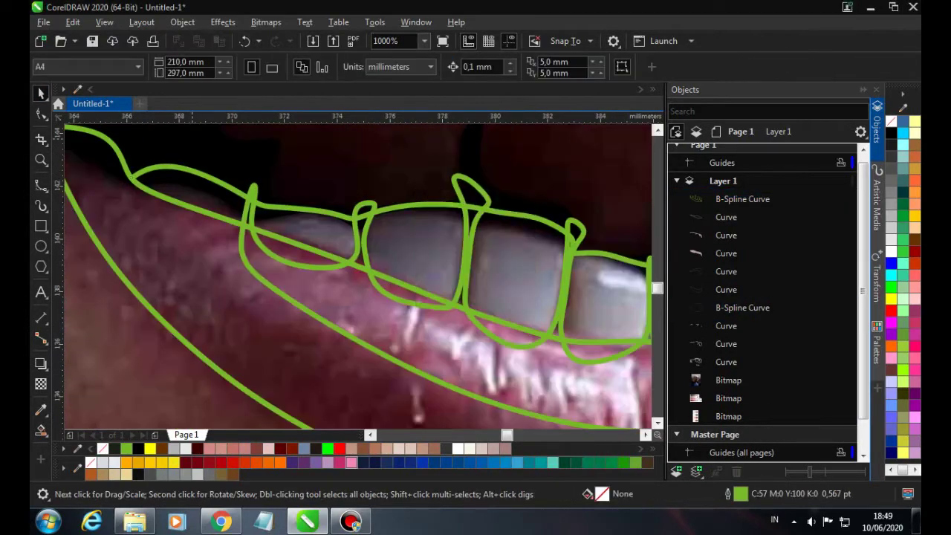
pyautogui.click(191, 376)
pyautogui.scroll(-3, 191, 376)
pyautogui.scroll(3, 123, 365)
pyautogui.click(123, 365)
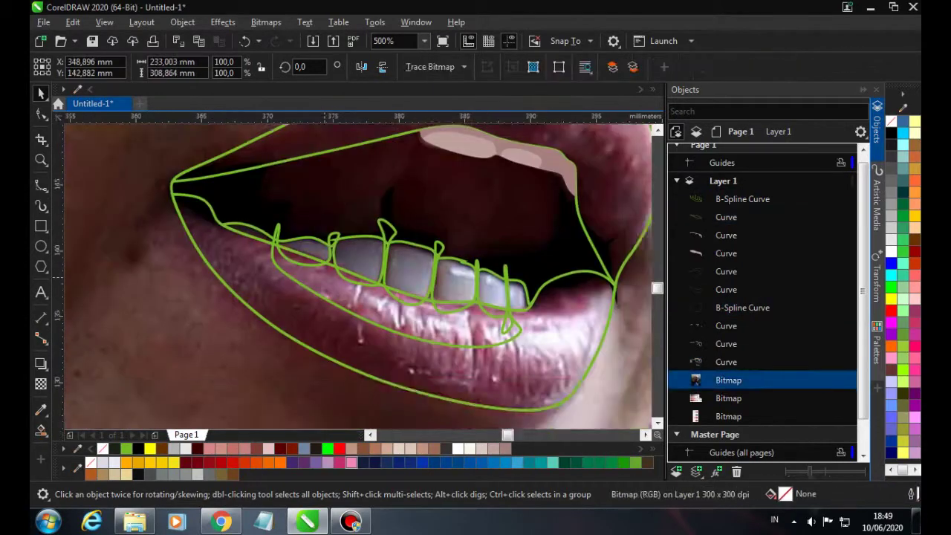
pyautogui.click(387, 223)
pyautogui.press('Delete')
# Retrace the teeth cleanly, then draw three tooth highlights and combine them
pyautogui.click(41, 184)
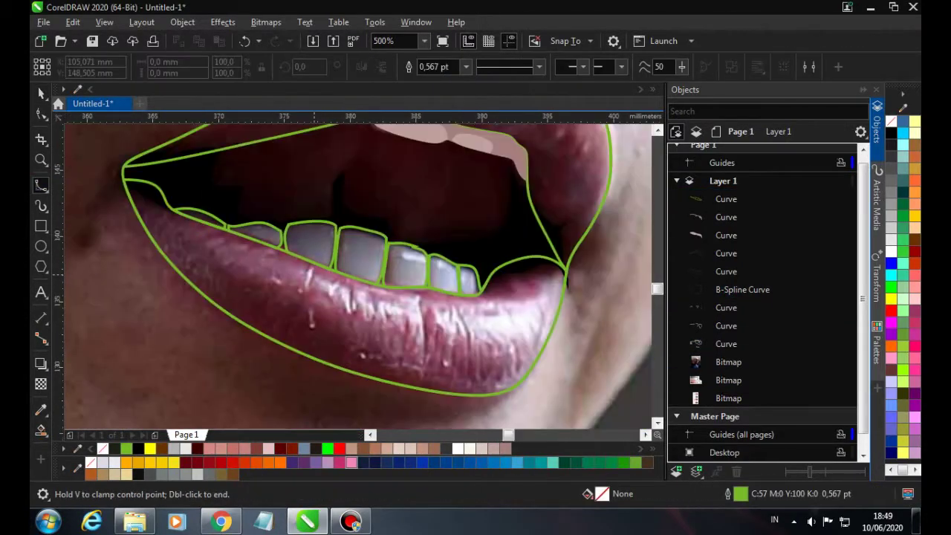
pyautogui.hotkey('ctrl', 'z')
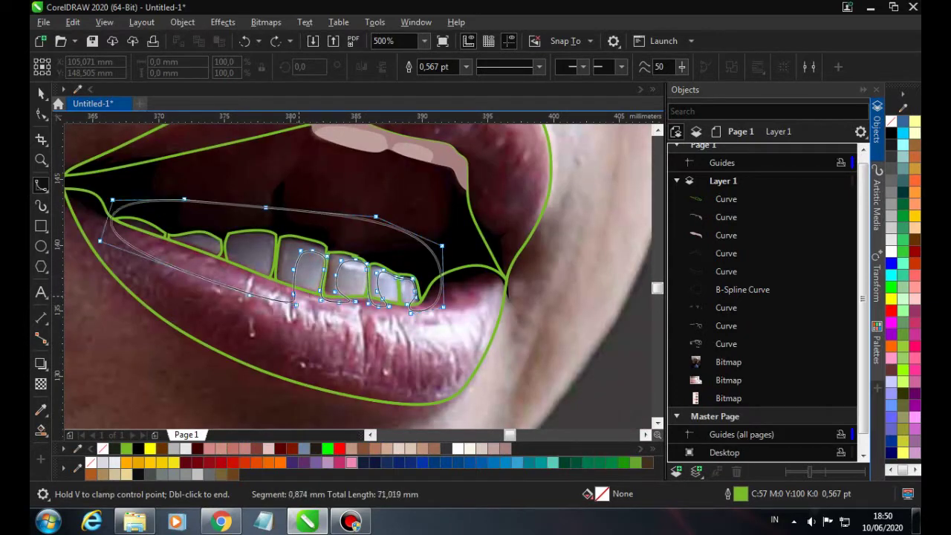
pyautogui.press('space')
pyautogui.press('space')
pyautogui.scroll(4, 331, 275)
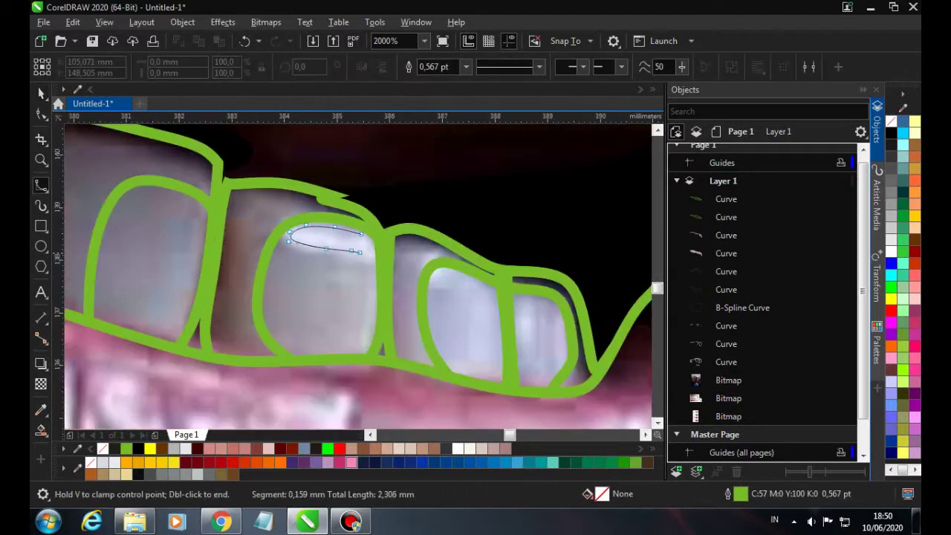
pyautogui.press('space')
pyautogui.scroll(-2, 327, 245)
pyautogui.press('space')
pyautogui.scroll(-1, 327, 245)
pyautogui.doubleClick(390, 265)
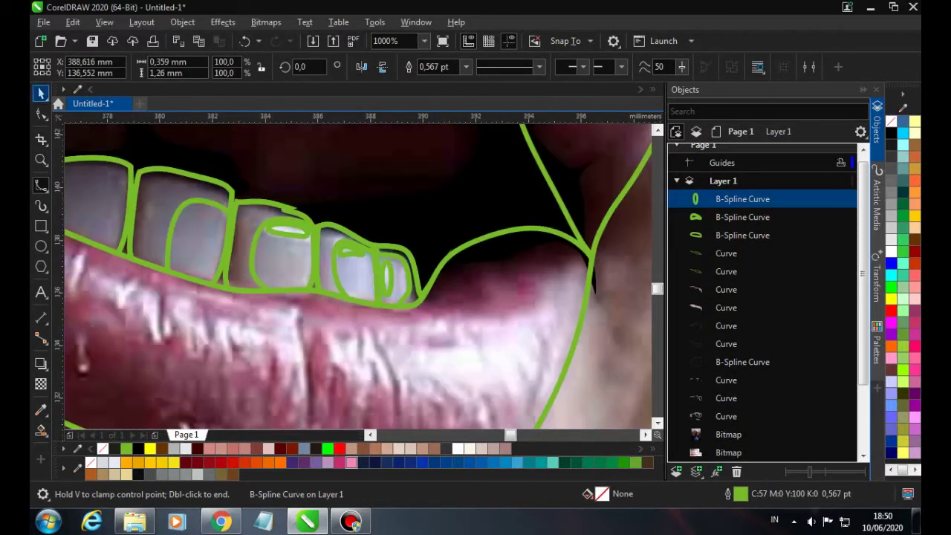
pyautogui.hotkey('ctrl', 'l')
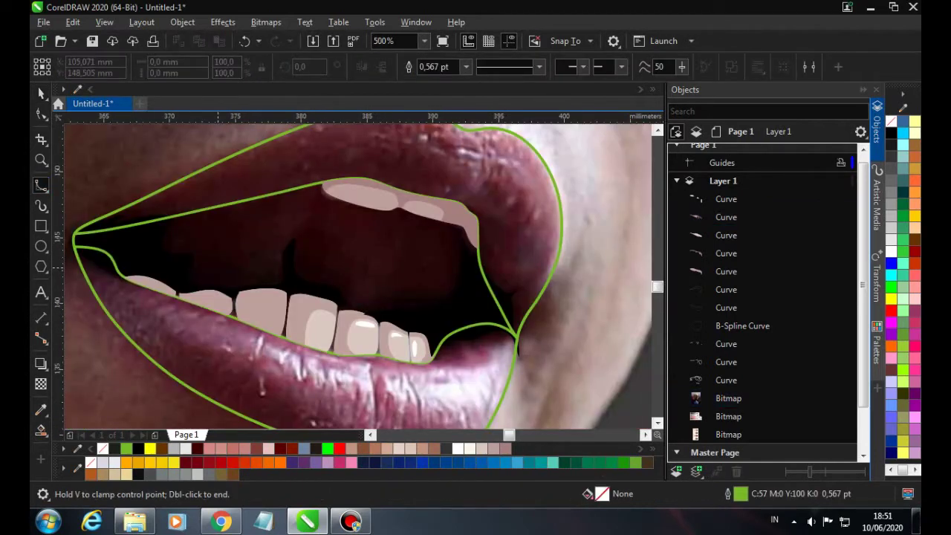
pyautogui.click(319, 245)
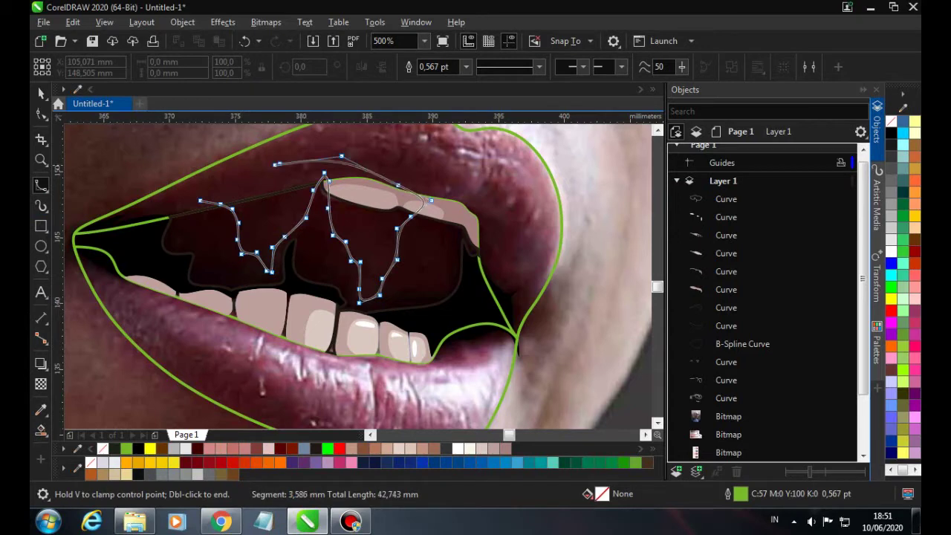
# Close the mouth-interior shape and fill it and the shape behind with colours sampled from the KULIT swatches
pyautogui.press('space')
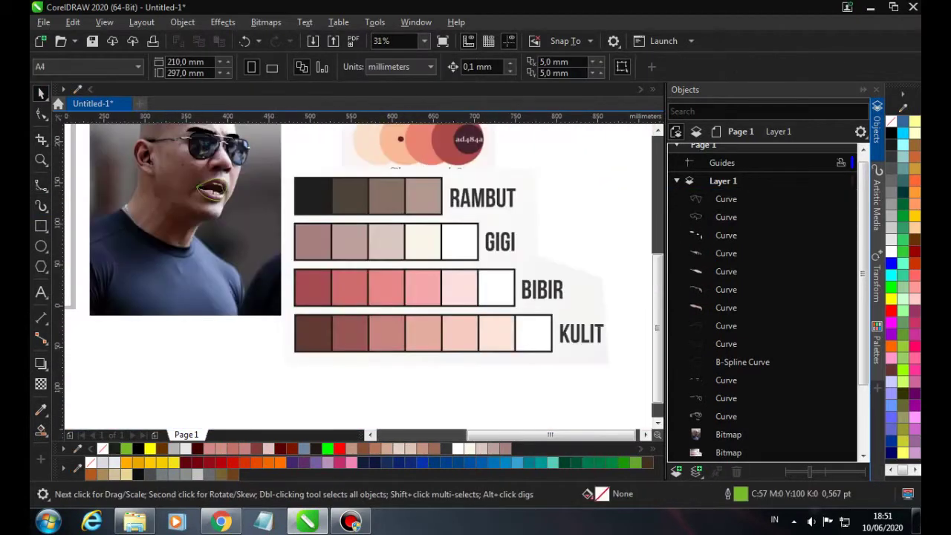
pyautogui.click(456, 293)
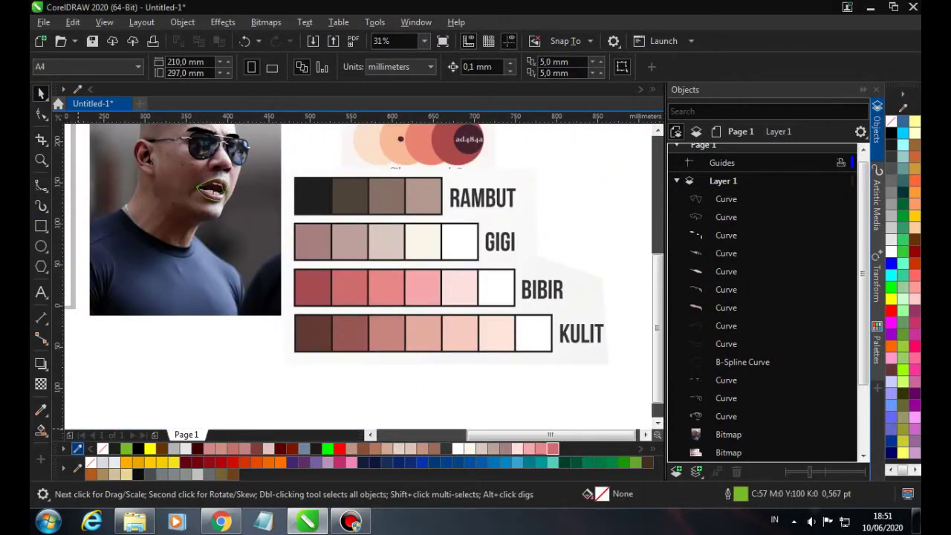
pyautogui.scroll(3, 211, 189)
pyautogui.scroll(3, 210, 189)
pyautogui.click(210, 189)
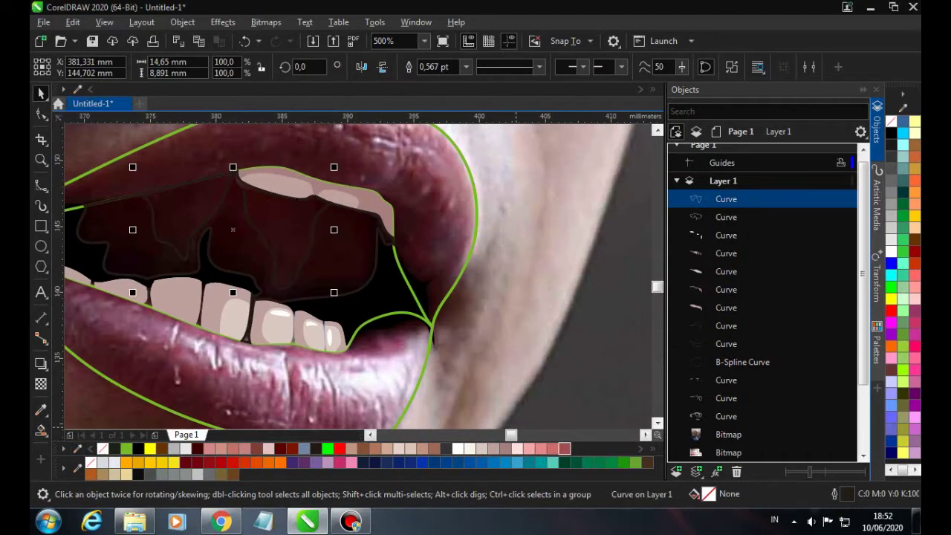
pyautogui.click(564, 448)
pyautogui.press('Tab')
pyautogui.click(565, 448)
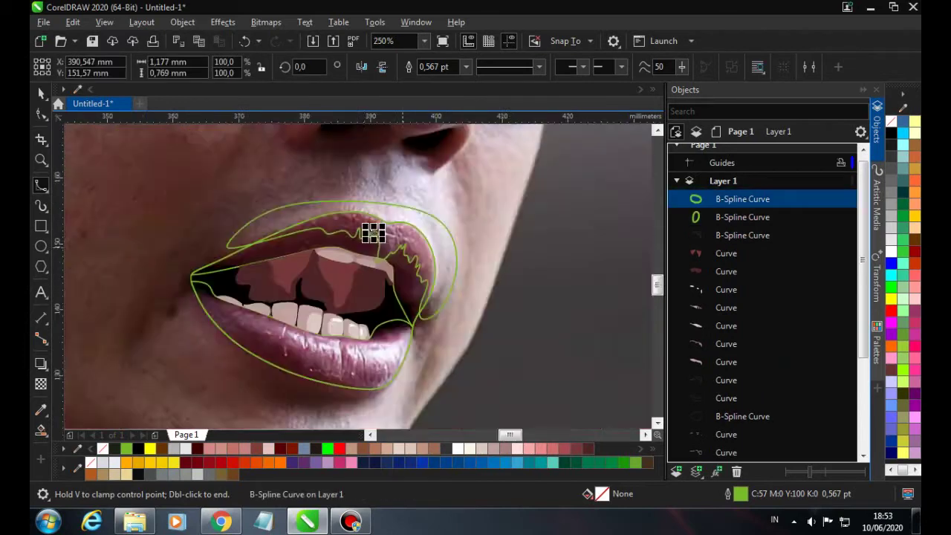
# Draw a highlight curve along the upper lip
pyautogui.scroll(4, 372, 232)
pyautogui.click(351, 221)
pyautogui.click(351, 221)
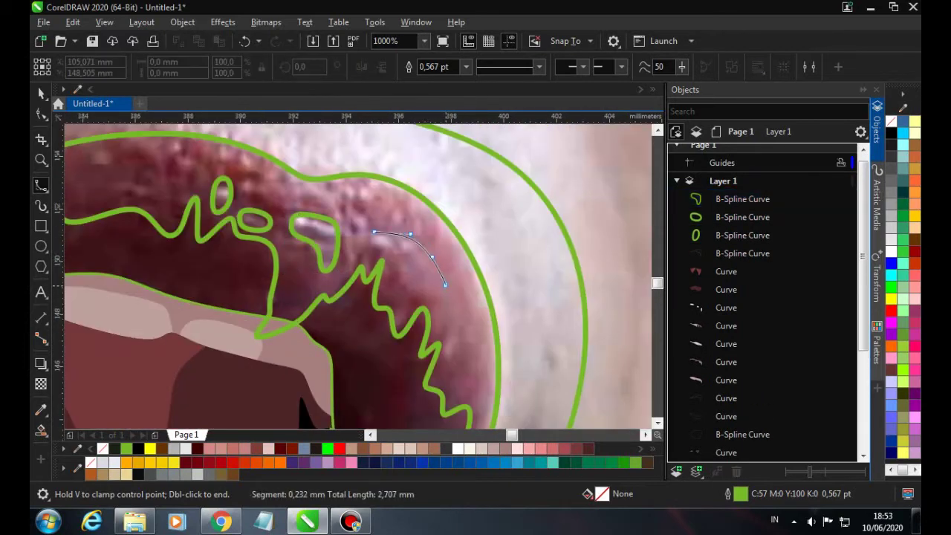
pyautogui.scroll(-2, 373, 233)
pyautogui.click(185, 219)
pyautogui.click(232, 208)
pyautogui.click(290, 203)
pyautogui.click(321, 210)
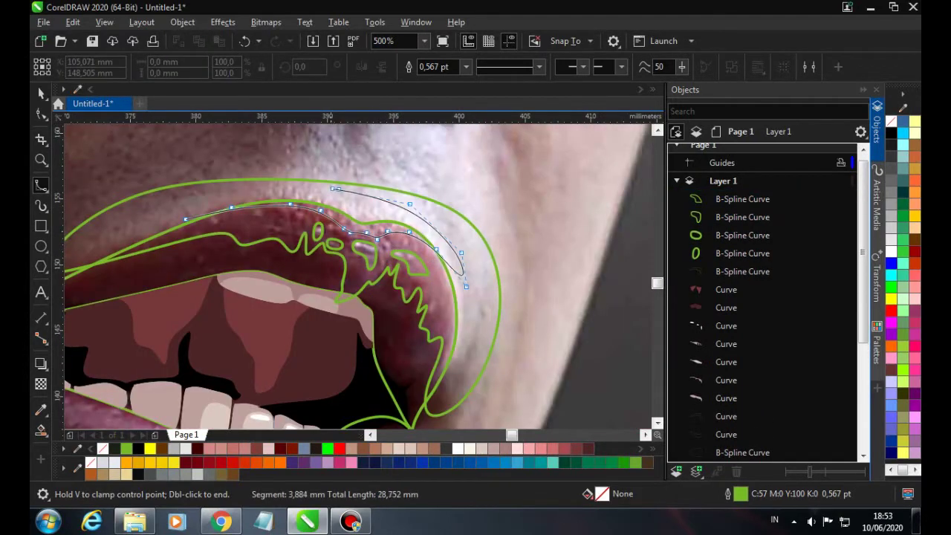
pyautogui.doubleClick(466, 285)
pyautogui.press('space')
# Combine the upper-lip highlights into one shape
pyautogui.scroll(-2, 357, 275)
pyautogui.scroll(2, 356, 275)
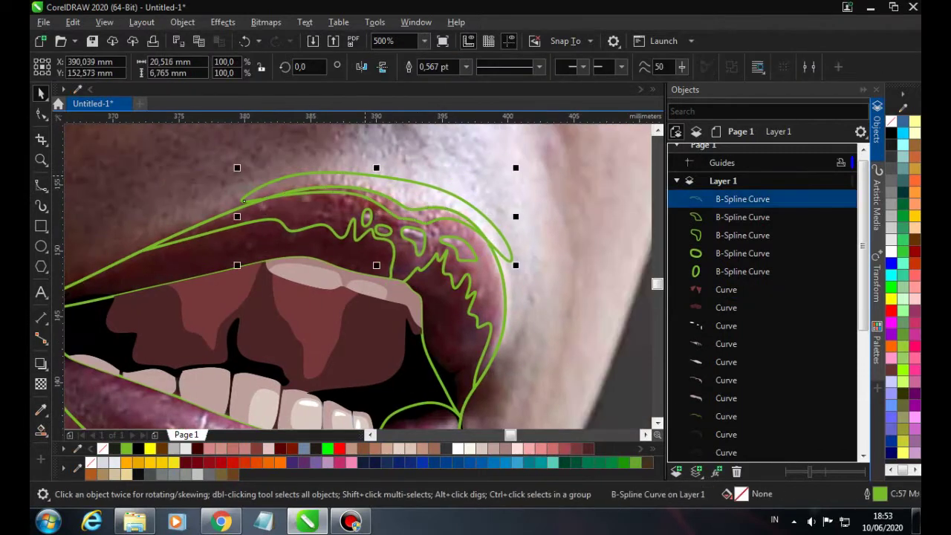
pyautogui.click(742, 217)
pyautogui.keyDown('shift'); pyautogui.click(742, 253); pyautogui.keyUp('shift')
pyautogui.hotkey('ctrl', 'l')
# Fill the upper lip salmon pink, colour the next lip shape, and begin a lower-lip shading curve
pyautogui.click(725, 361)
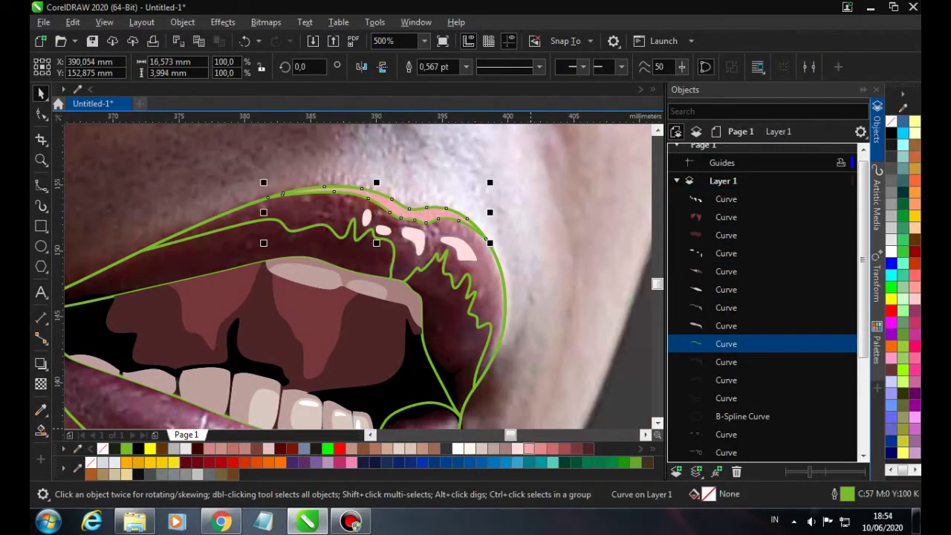
pyautogui.click(550, 448)
pyautogui.click(726, 379)
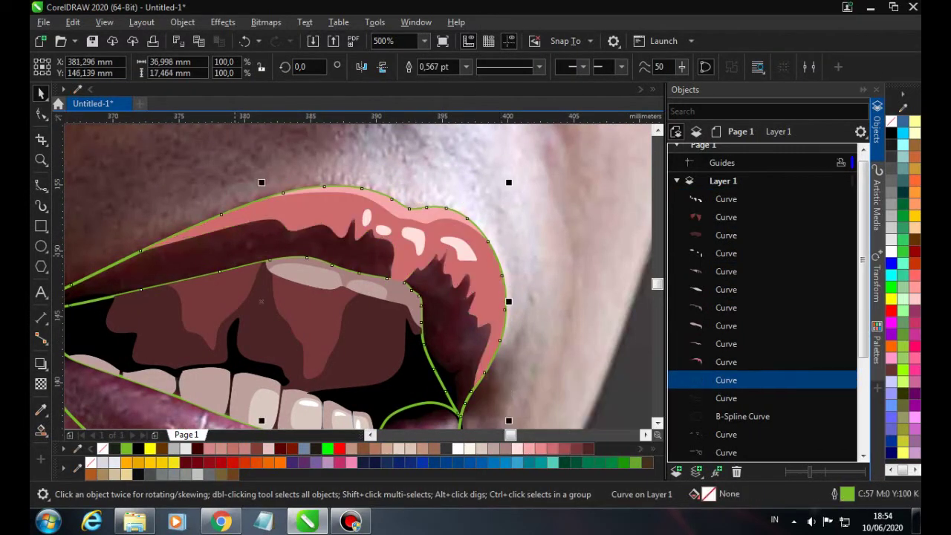
pyautogui.click(564, 448)
pyautogui.scroll(-2, 357, 275)
pyautogui.scroll(2, 357, 275)
pyautogui.click(41, 186)
pyautogui.click(134, 193)
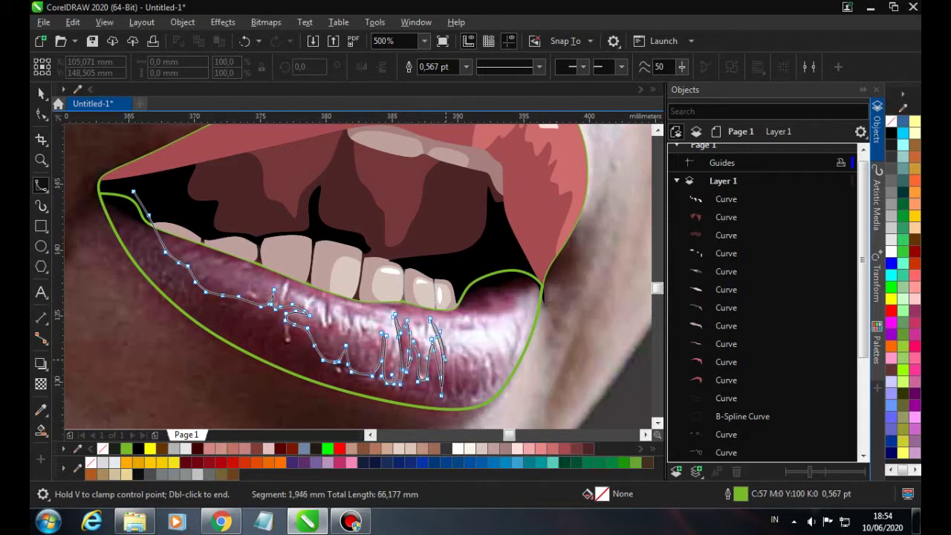
# Extend the lower-lip shading shape past the mouth corner and close it
pyautogui.click(496, 418)
pyautogui.click(537, 366)
pyautogui.click(554, 297)
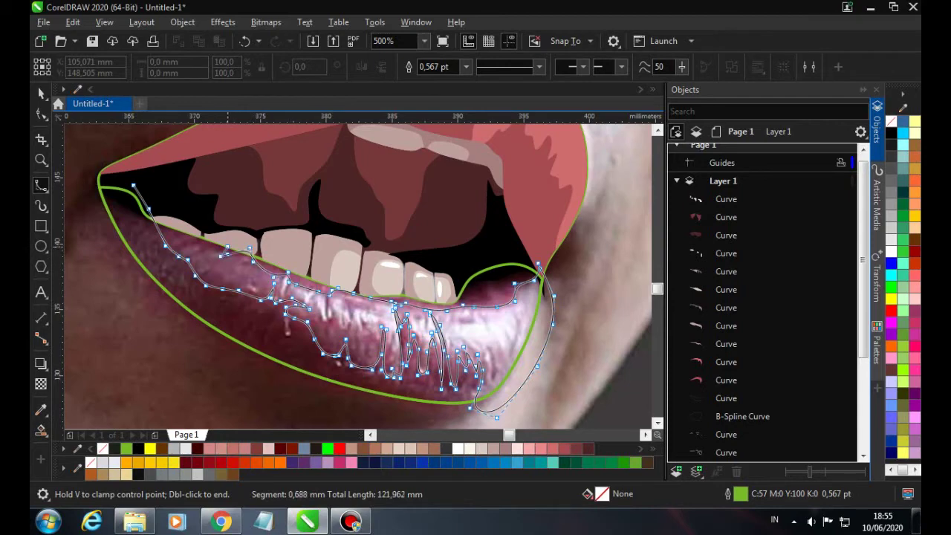
pyautogui.doubleClick(497, 417)
pyautogui.press('space')
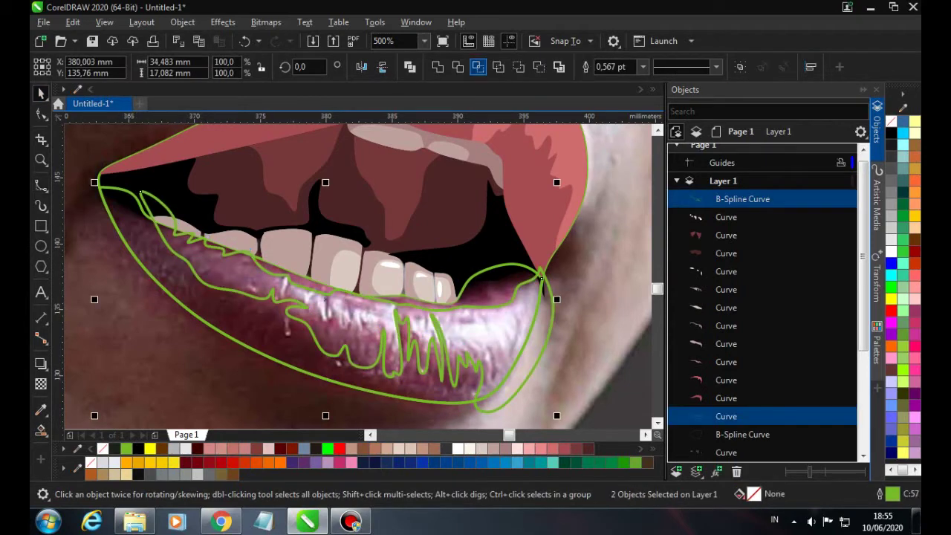
# Zoom out, then trace the first small highlight curves on the lower lip
pyautogui.press('F3')
pyautogui.scroll(1, 195, 355)
pyautogui.keyDown('shift'); pyautogui.click(196, 355); pyautogui.keyUp('shift')
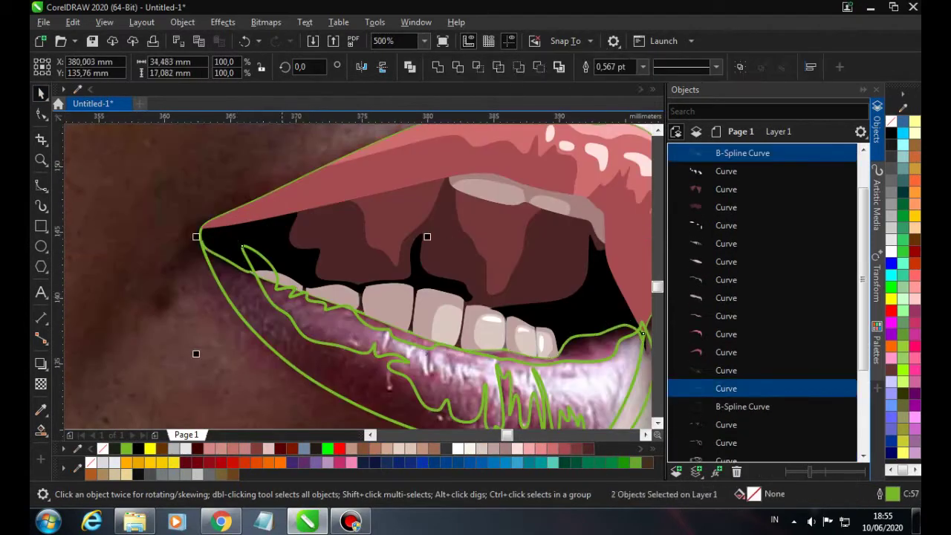
pyautogui.click(448, 242)
pyautogui.press('Escape')
pyautogui.press('space')
pyautogui.scroll(1, 200, 316)
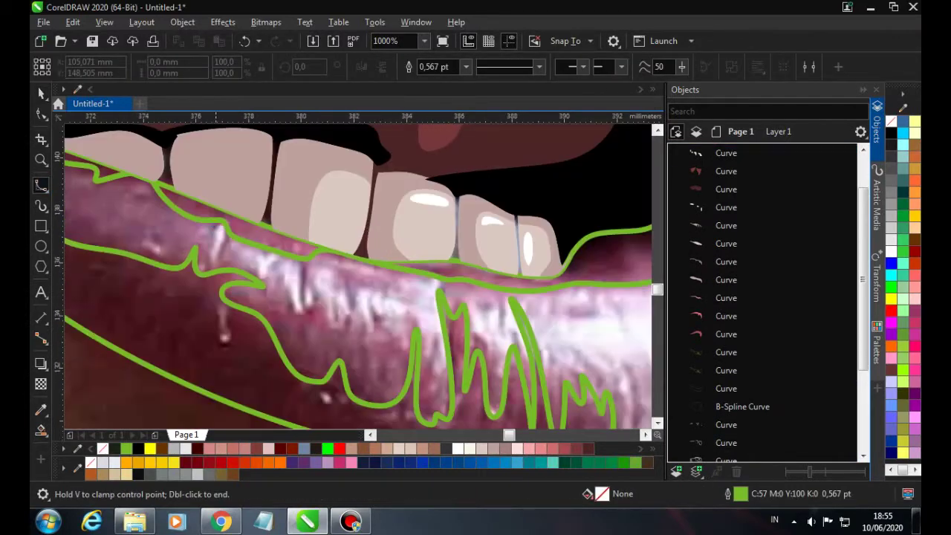
pyautogui.doubleClick(220, 239)
pyautogui.click(230, 236)
pyautogui.click(257, 262)
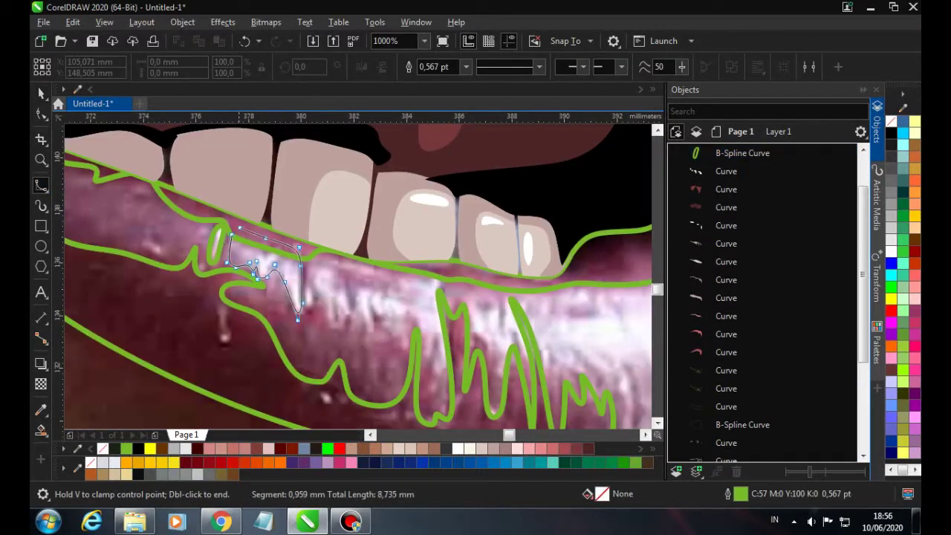
pyautogui.doubleClick(300, 315)
# Trace two more highlight curves across the middle of the lower lip
pyautogui.click(304, 248)
pyautogui.click(309, 316)
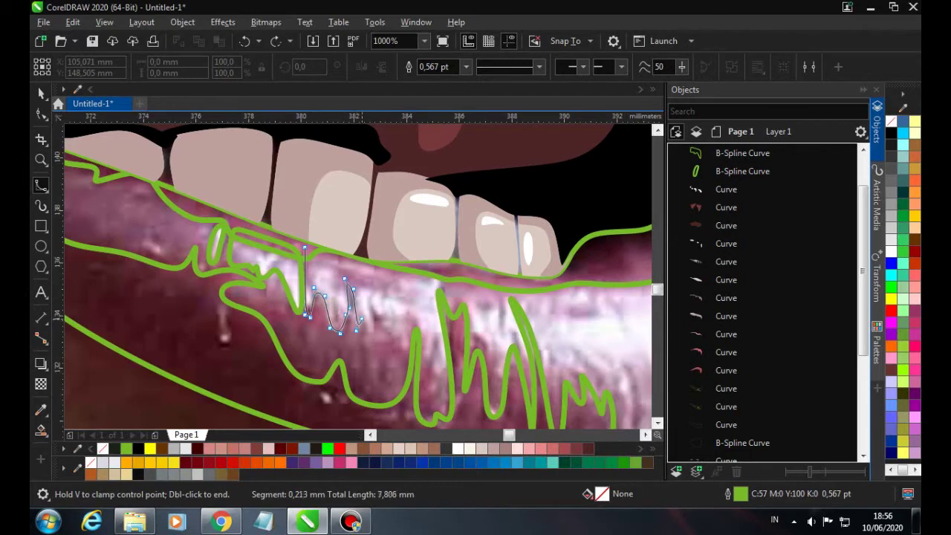
pyautogui.doubleClick(442, 370)
pyautogui.click(317, 254)
pyautogui.click(323, 291)
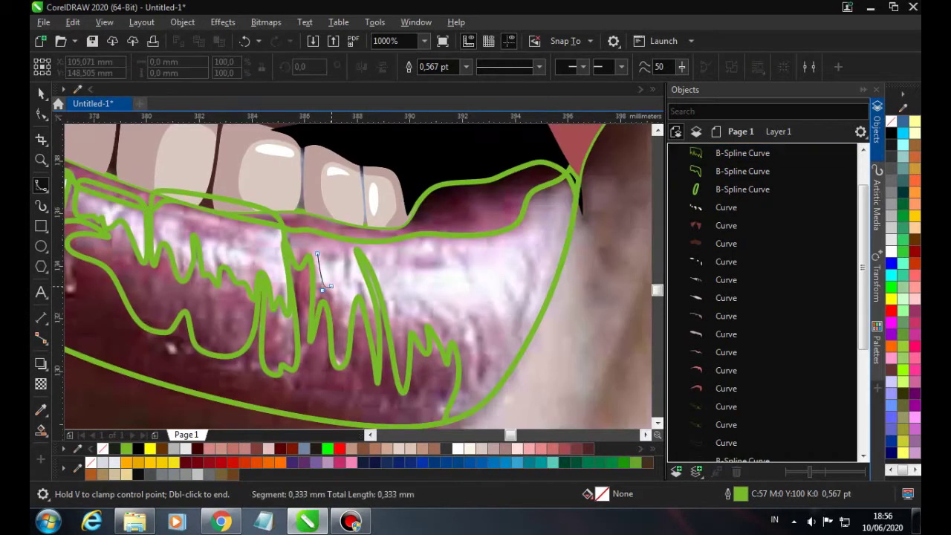
pyautogui.doubleClick(371, 312)
# Trace the final lower-lip highlight toward the right corner and stop drawing
pyautogui.click(369, 250)
pyautogui.click(385, 288)
pyautogui.click(401, 299)
pyautogui.click(433, 307)
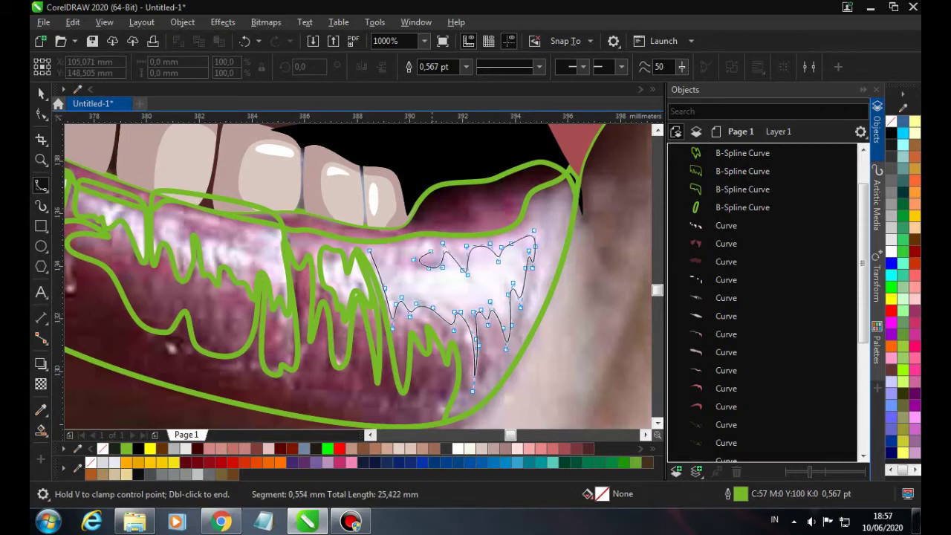
pyautogui.doubleClick(473, 390)
pyautogui.scroll(-3, 473, 390)
pyautogui.scroll(3, 245, 234)
pyautogui.press('space')
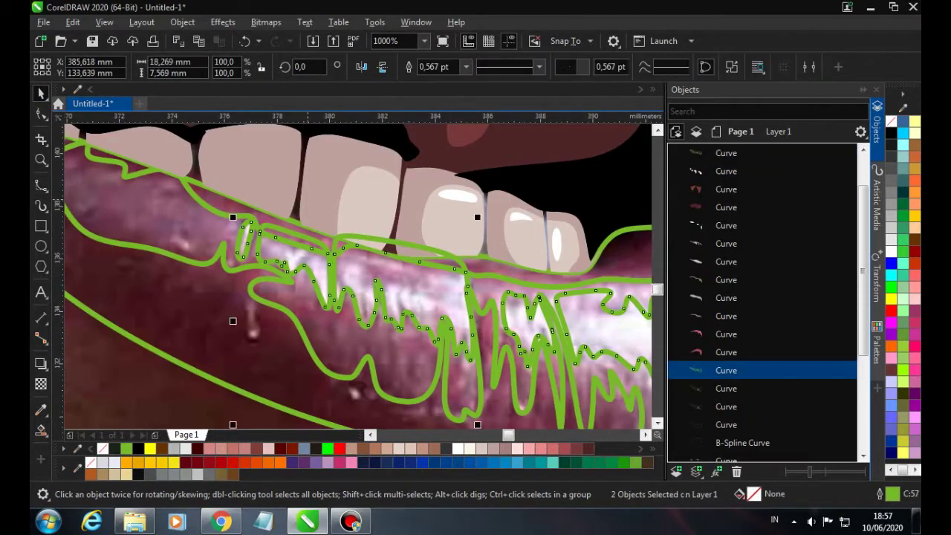
pyautogui.scroll(-2, 356, 275)
pyautogui.scroll(-2, 356, 274)
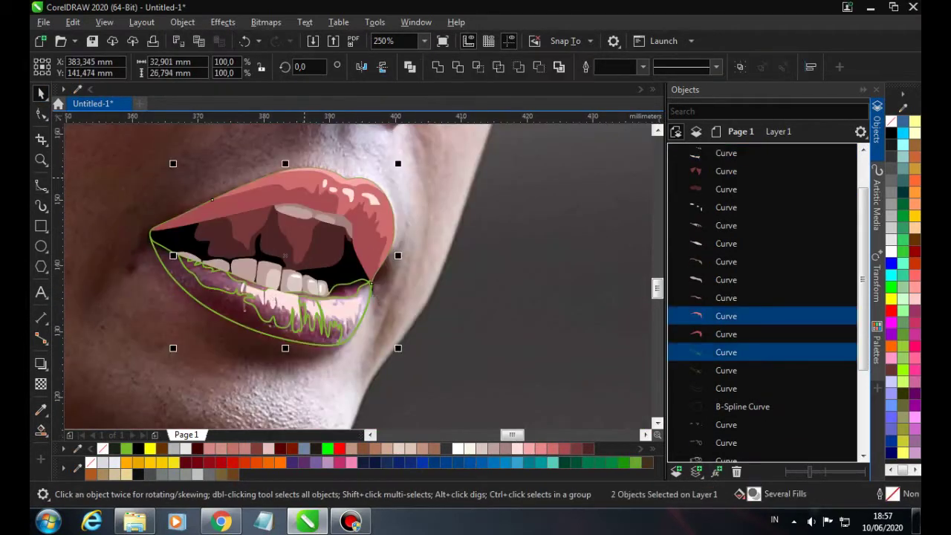
# Select the B-spline running along the lower lip
pyautogui.keyDown('alt'); pyautogui.click(146, 230); pyautogui.keyUp('alt')
pyautogui.keyDown('alt'); pyautogui.click(145, 230); pyautogui.keyUp('alt')
pyautogui.keyDown('alt'); pyautogui.click(145, 231); pyautogui.keyUp('alt')
pyautogui.scroll(3, 145, 230)
pyautogui.scroll(-3, 312, 275)
pyautogui.click(316, 277)
pyautogui.scroll(2, 315, 276)
# Drag an outward contour from the lower-lip edge with the Contour tool
pyautogui.click(41, 363)
pyautogui.click(89, 377)
pyautogui.moveTo(277, 295)
pyautogui.mouseDown()
pyautogui.moveTo(243, 295)
pyautogui.moveTo(275, 295)
pyautogui.mouseUp()
pyautogui.press('space')
pyautogui.click(276, 295)
pyautogui.scroll(3, 285, 297)
pyautogui.scroll(-4, 296, 254)
# Reselect the lower-lip spline rather than its new contour
pyautogui.keyDown('alt'); pyautogui.click(296, 254); pyautogui.keyUp('alt')
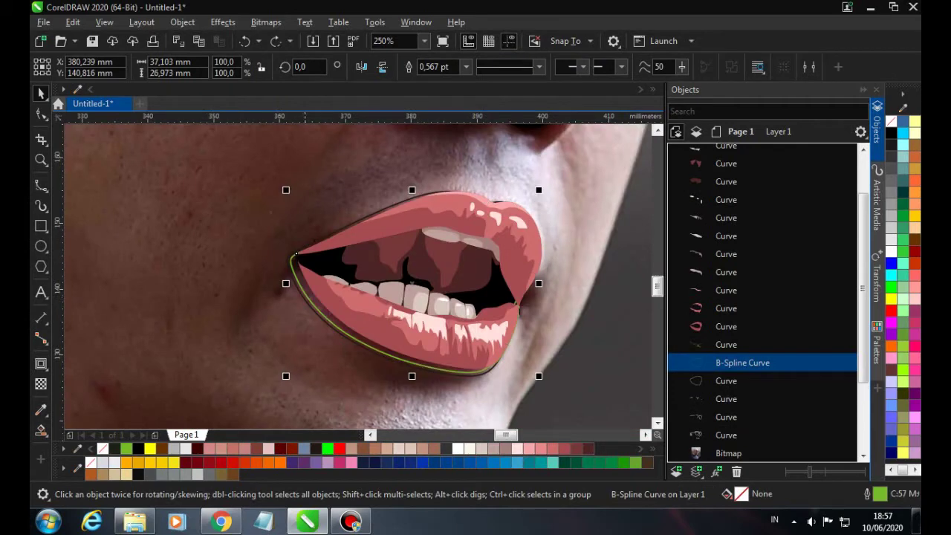
pyautogui.click(296, 254)
pyautogui.keyDown('alt'); pyautogui.click(296, 254); pyautogui.keyUp('alt')
pyautogui.scroll(2, 282, 255)
pyautogui.keyDown('alt'); pyautogui.click(282, 256); pyautogui.keyUp('alt')
pyautogui.scroll(-2, 256, 257)
pyautogui.keyDown('alt'); pyautogui.click(256, 257); pyautogui.keyUp('alt')
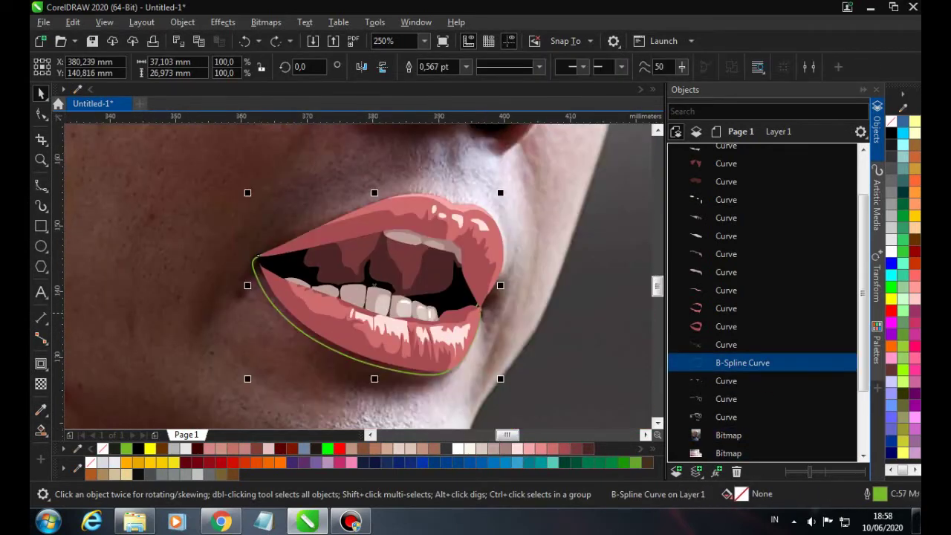
# Convert the lower-lip spline into an ordinary curve with Ctrl+Q
pyautogui.press('space')
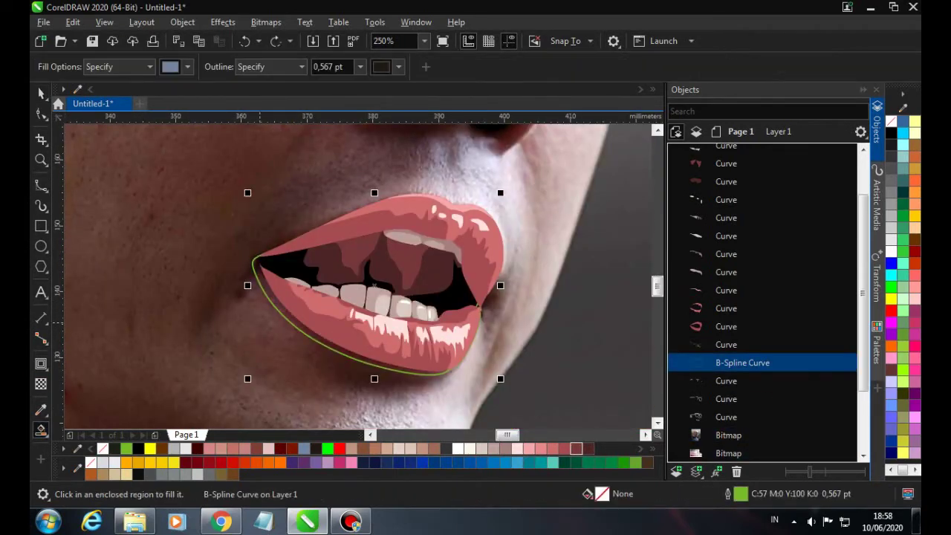
pyautogui.scroll(3, 256, 257)
pyautogui.press('space')
pyautogui.scroll(-3, 256, 257)
pyautogui.keyDown('alt'); pyautogui.click(256, 257); pyautogui.keyUp('alt')
pyautogui.keyDown('alt'); pyautogui.click(257, 257); pyautogui.keyUp('alt')
pyautogui.scroll(2, 256, 257)
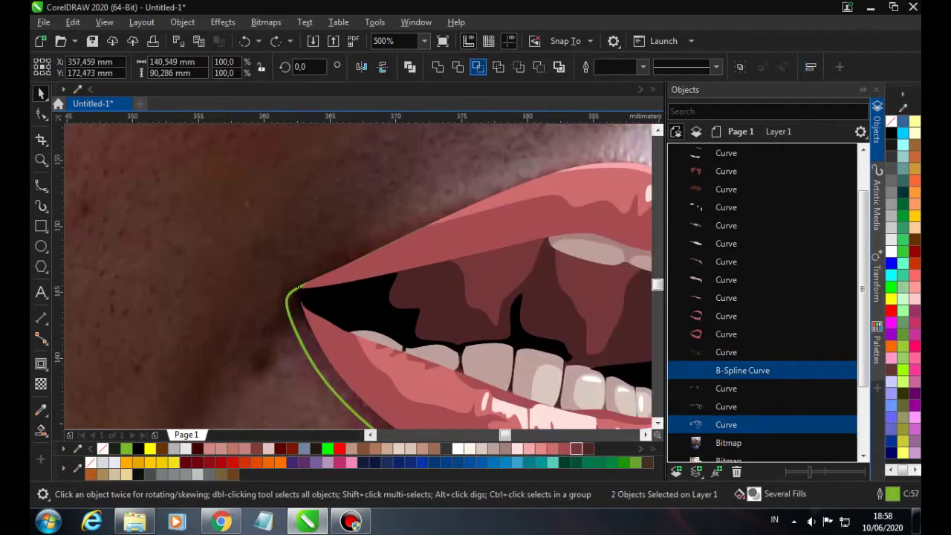
pyautogui.scroll(-2, 256, 257)
pyautogui.hotkey('ctrl', 'q')
# Select the dark lip shadow shape and bring up its Uniform Fill settings
pyautogui.keyDown('alt'); pyautogui.click(383, 274); pyautogui.keyUp('alt')
pyautogui.scroll(2, 383, 275)
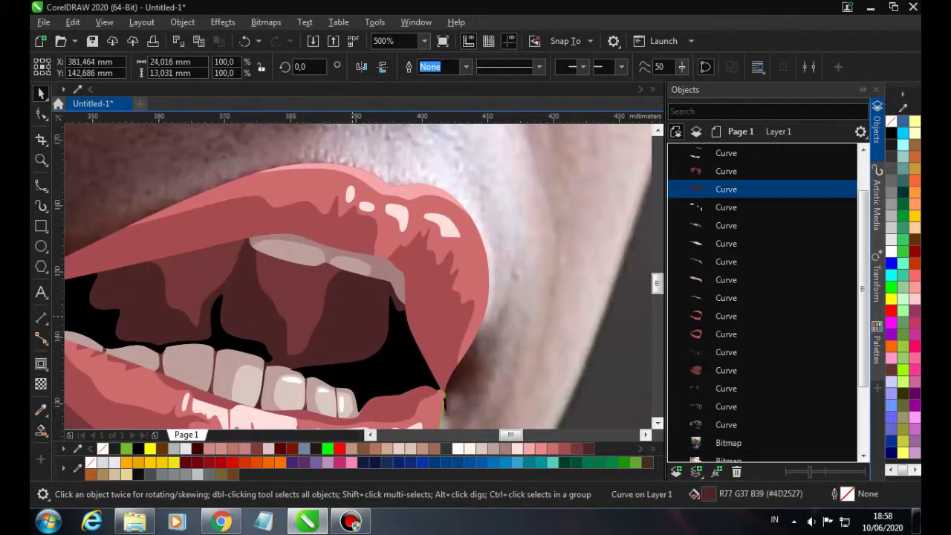
pyautogui.scroll(-3, 383, 275)
pyautogui.scroll(1, 383, 274)
pyautogui.hotkey('shift', 'F11')
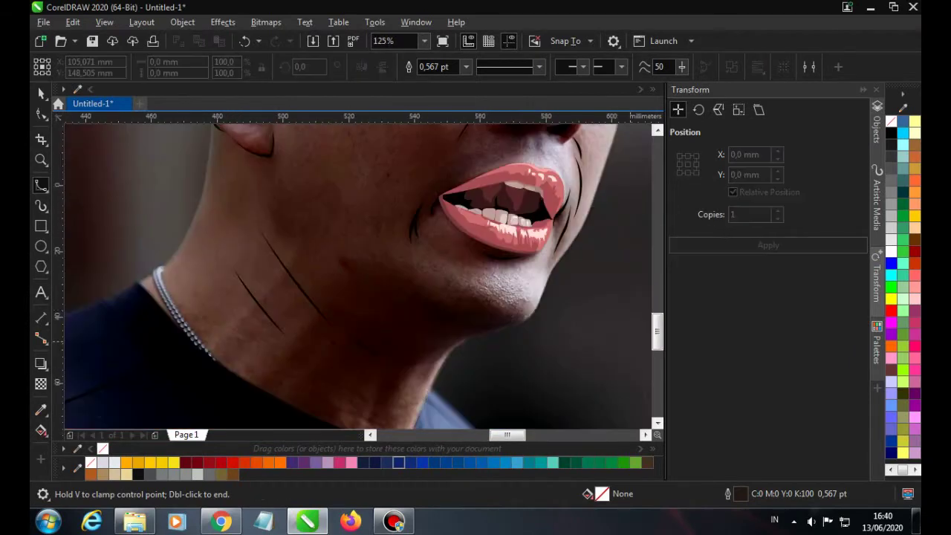
# Check the outline pen settings and place a first point on the chin outline
pyautogui.press('F12')
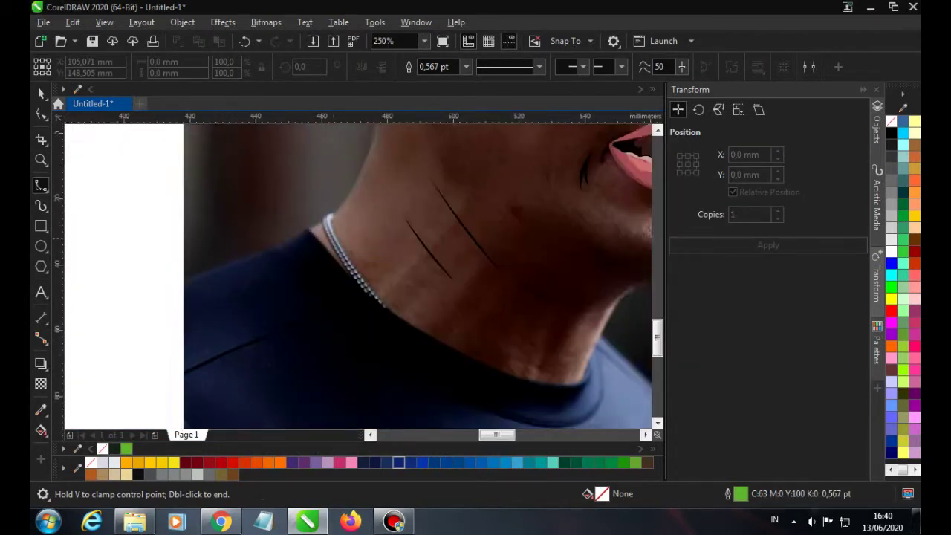
pyautogui.scroll(2, 269, 170)
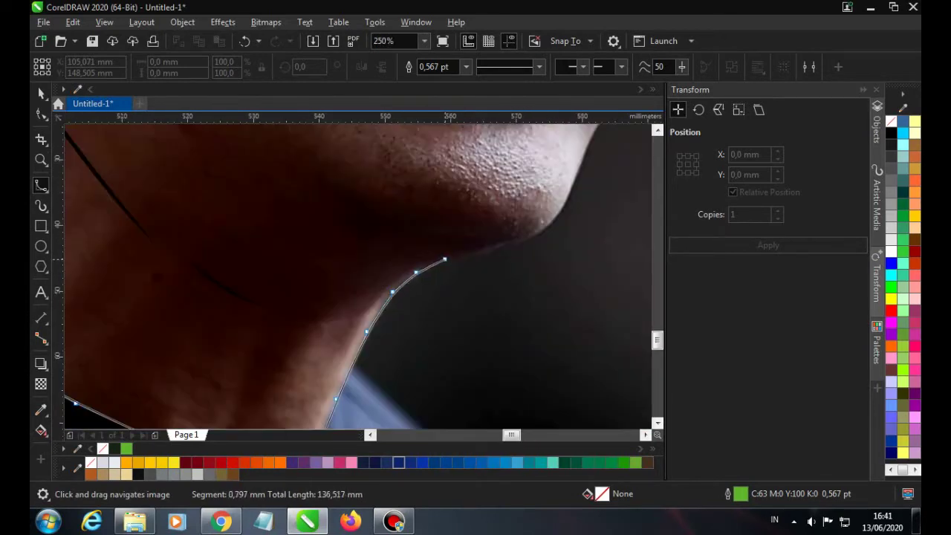
pyautogui.click(462, 319)
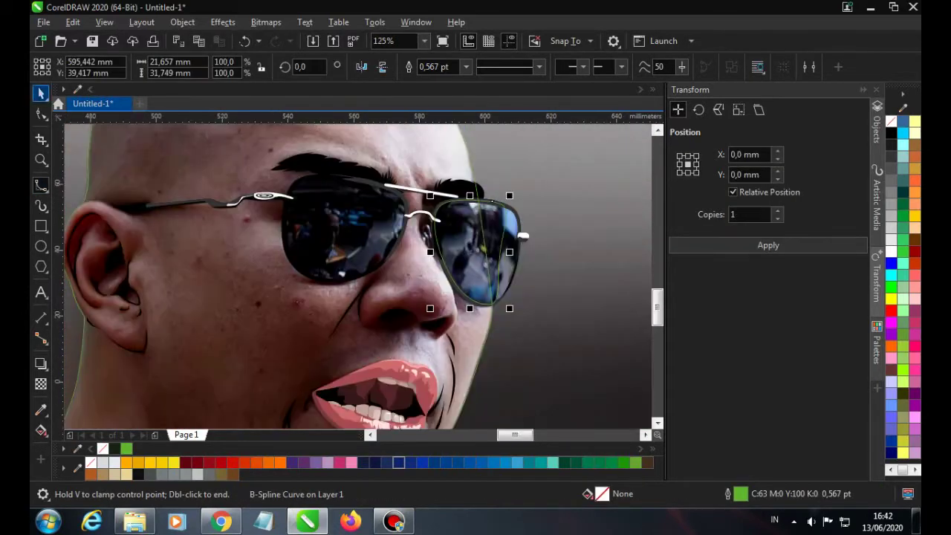
# Contour the right lens outline, setting the offset to 0,54 then 1,04 mm
pyautogui.click(41, 363)
pyautogui.click(82, 373)
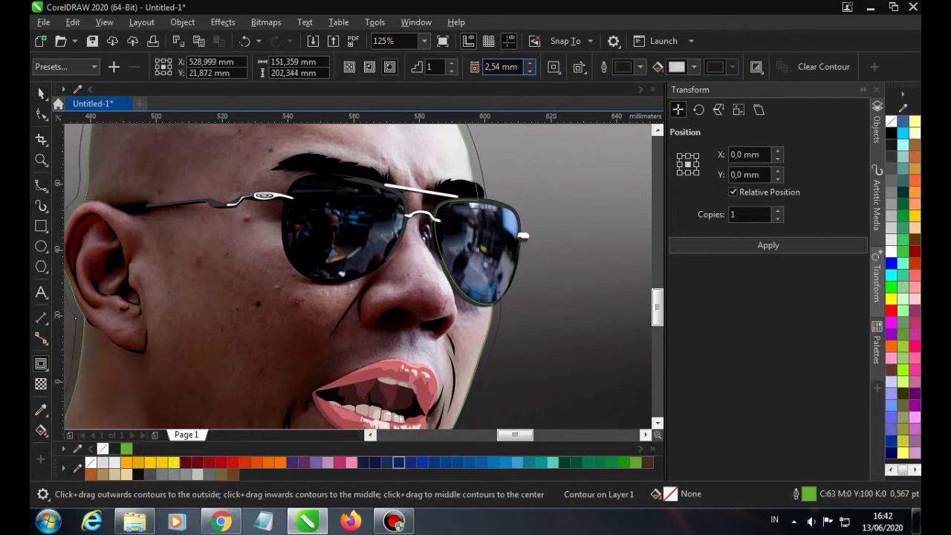
pyautogui.tripleClick(500, 67)
pyautogui.write('0,54')
pyautogui.press('Return')
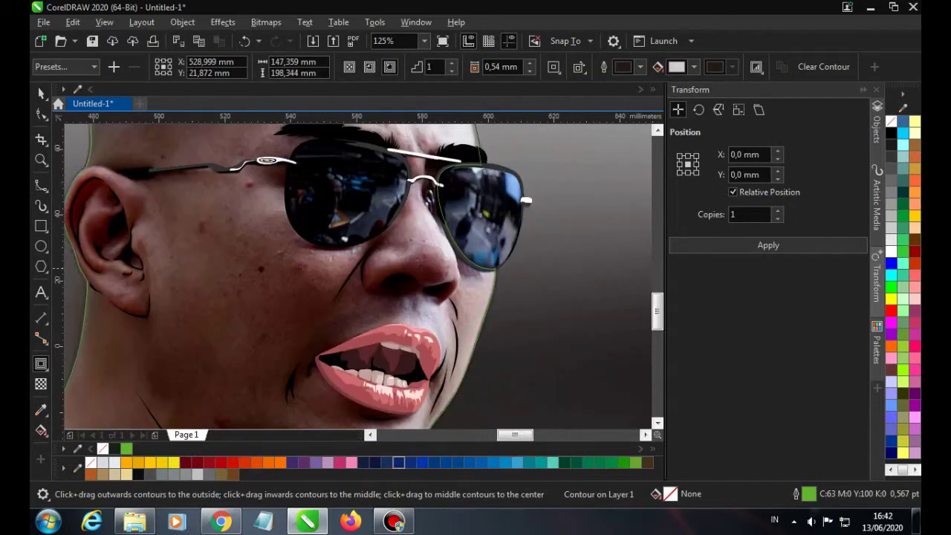
pyautogui.write('1,04')
pyautogui.press('Return')
# Return to selection and pick the reference photo, then the traced face line art
pyautogui.scroll(2, 450, 183)
pyautogui.press('space')
pyautogui.scroll(-2, 458, 282)
pyautogui.scroll(2, 488, 329)
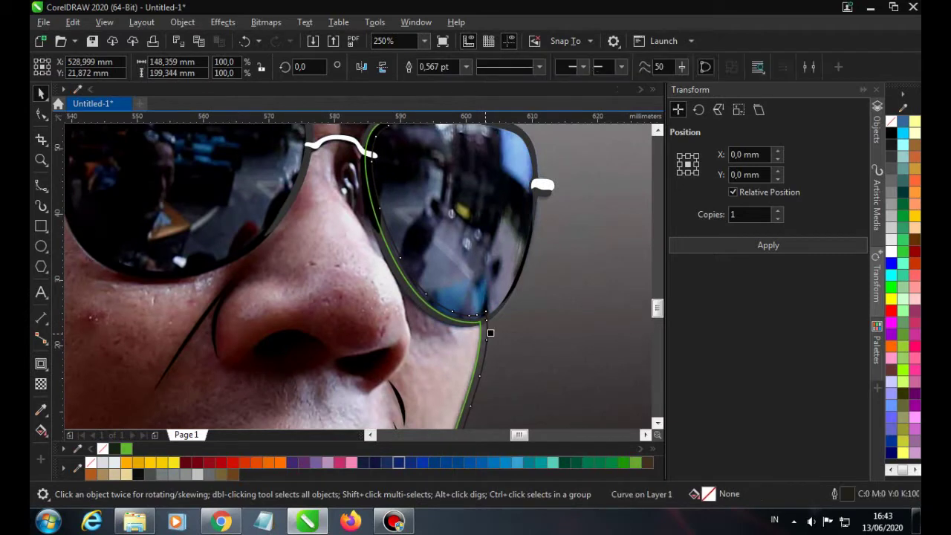
pyautogui.scroll(-2, 488, 329)
pyautogui.scroll(2, 135, 298)
pyautogui.scroll(-5, 136, 297)
pyautogui.scroll(2, 350, 223)
pyautogui.click(372, 222)
pyautogui.scroll(2, 372, 252)
pyautogui.scroll(-2, 364, 289)
pyautogui.click(364, 289)
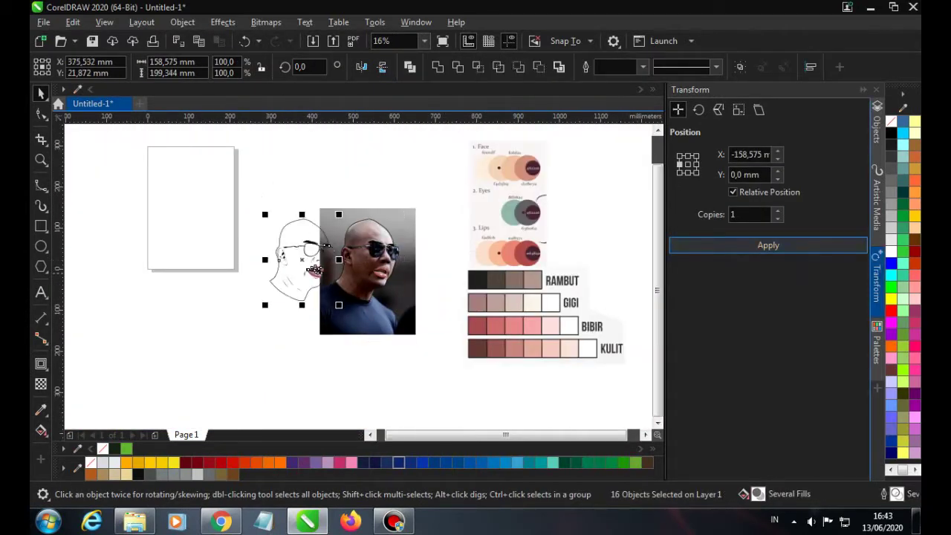
# Draw a line along the inner bottom edge of the sunglasses lens
pyautogui.scroll(5, 327, 260)
pyautogui.scroll(2, 327, 260)
pyautogui.click(401, 215)
pyautogui.press('F10')
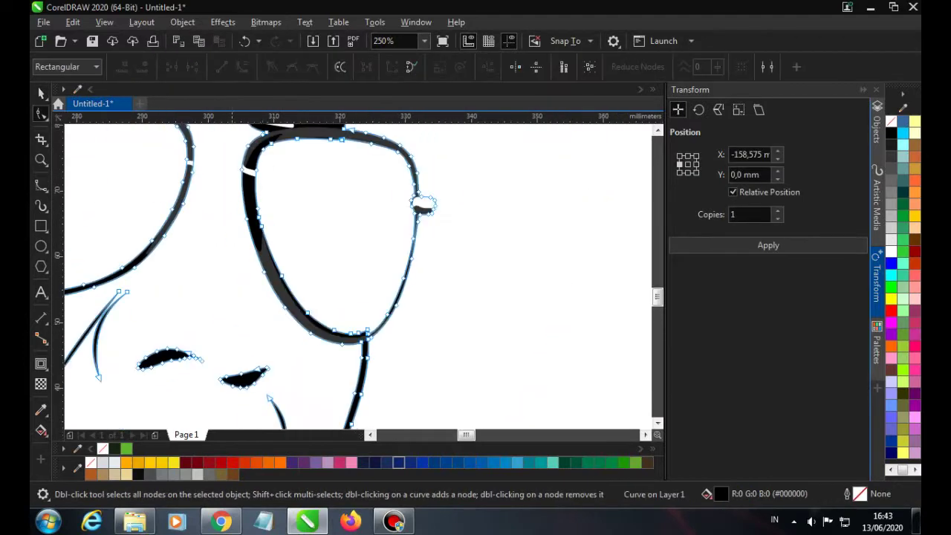
pyautogui.click(41, 185)
pyautogui.scroll(1, 334, 297)
pyautogui.click(414, 399)
pyautogui.click(456, 396)
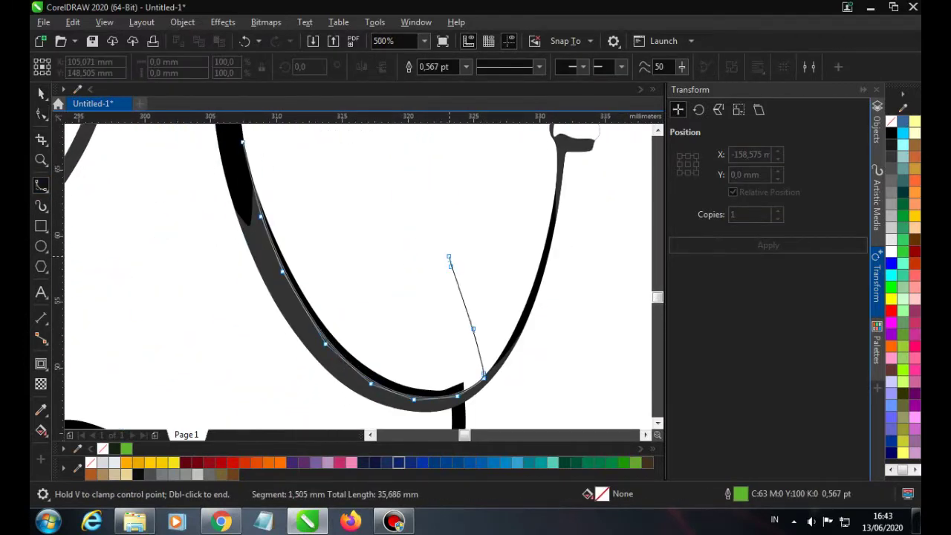
pyautogui.scroll(-1, 449, 261)
pyautogui.press('space')
pyautogui.scroll(-3, 449, 262)
pyautogui.press('Escape')
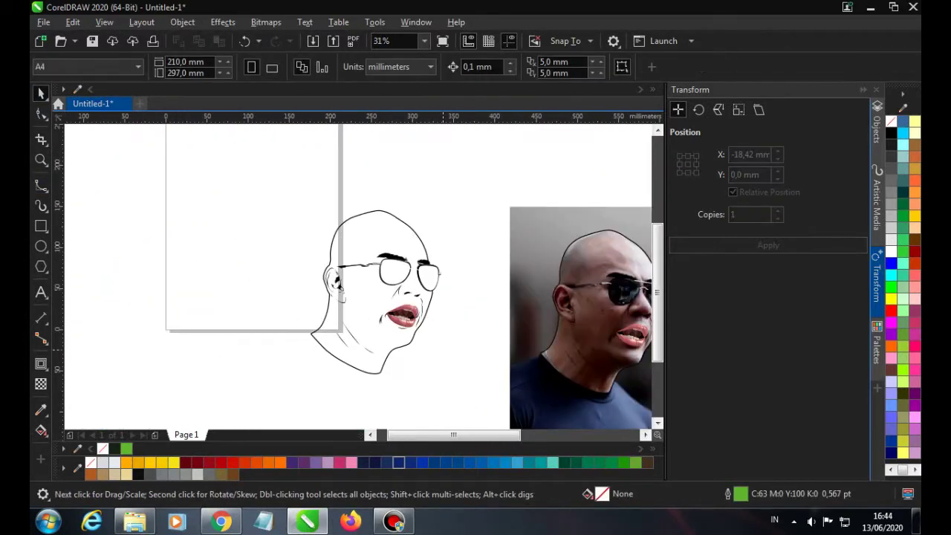
# Group the 16 face pieces, shift the group onto the photo, and fill a face region
pyautogui.moveTo(312, 186); pyautogui.dragTo(450, 379)
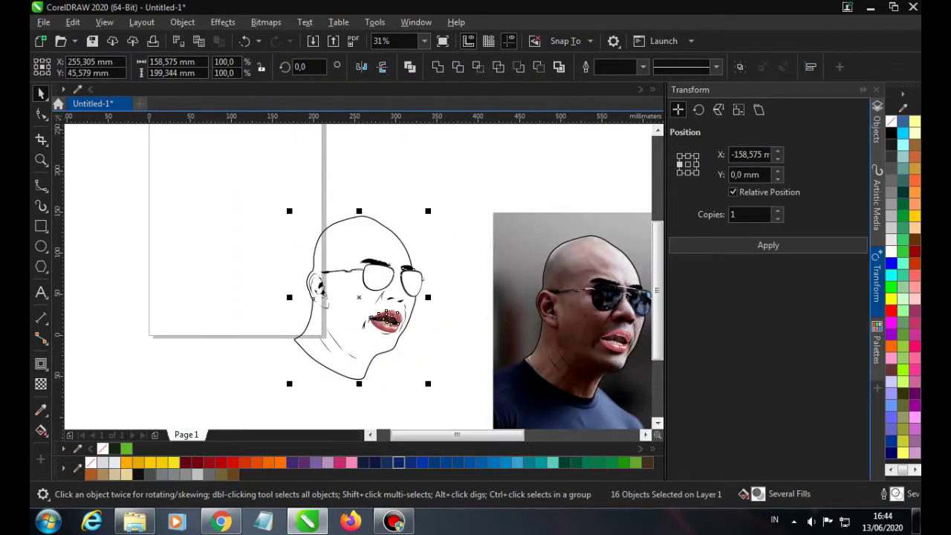
pyautogui.hotkey('ctrl', 'g')
pyautogui.click(768, 246)
pyautogui.scroll(2, 476, 267)
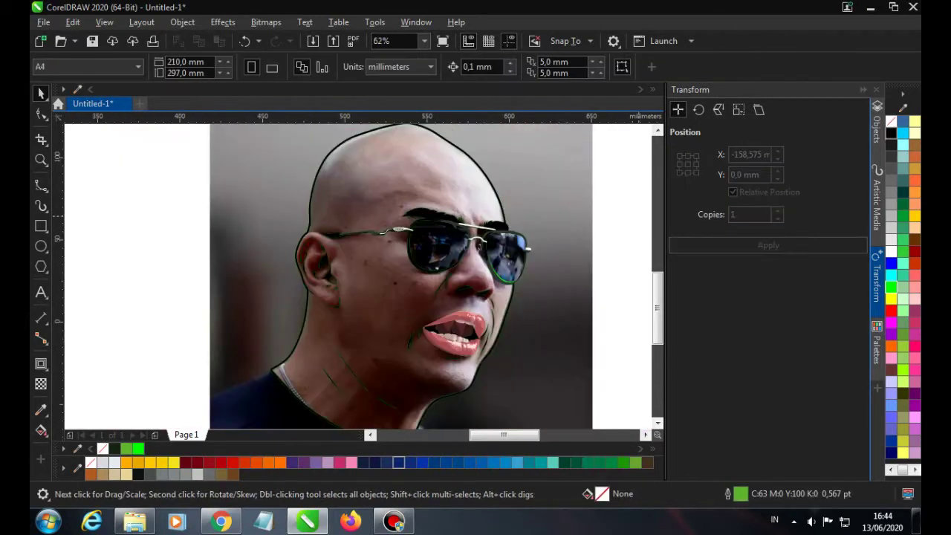
pyautogui.click(877, 122)
pyautogui.click(41, 430)
pyautogui.click(230, 270)
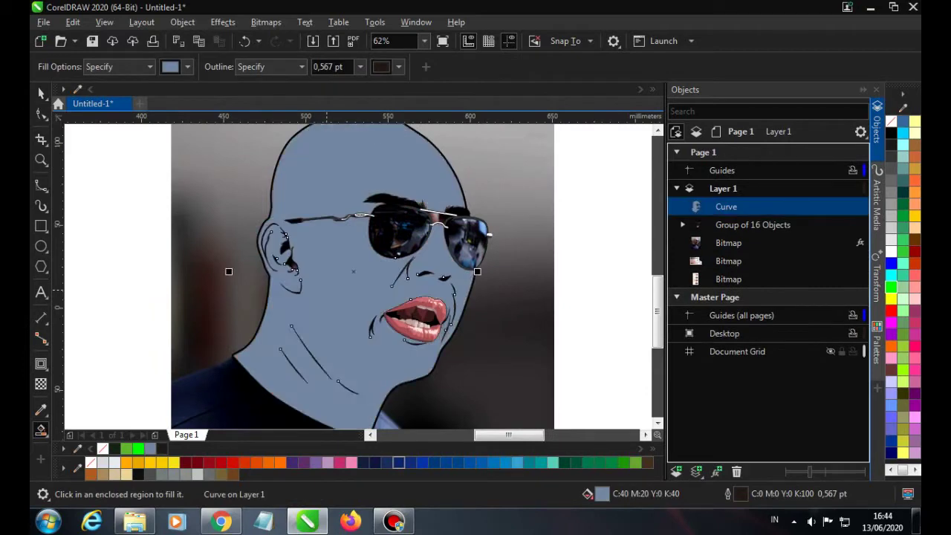
# Fill more face regions, convert the shadow spline to a curve, and close the chin shadow
pyautogui.click(230, 270)
pyautogui.click(230, 270)
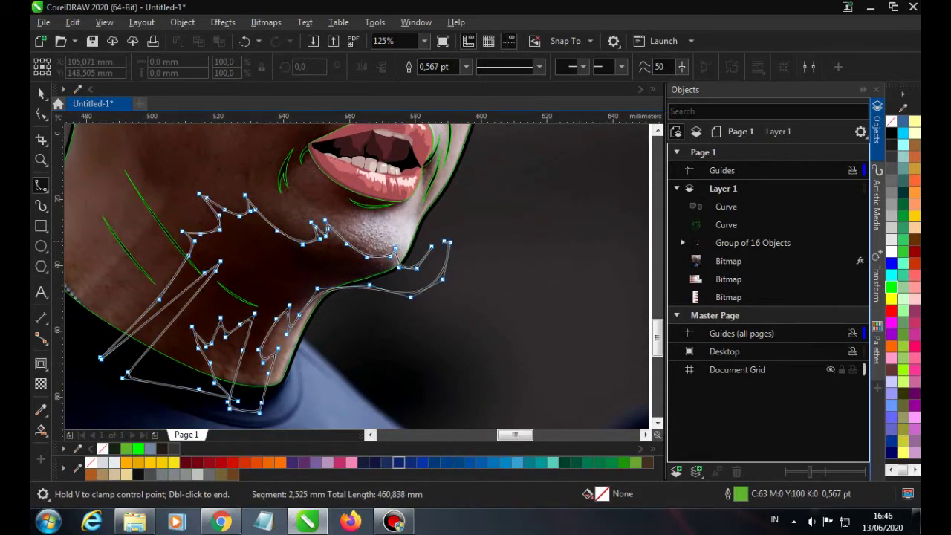
pyautogui.hotkey('ctrl', 'q')
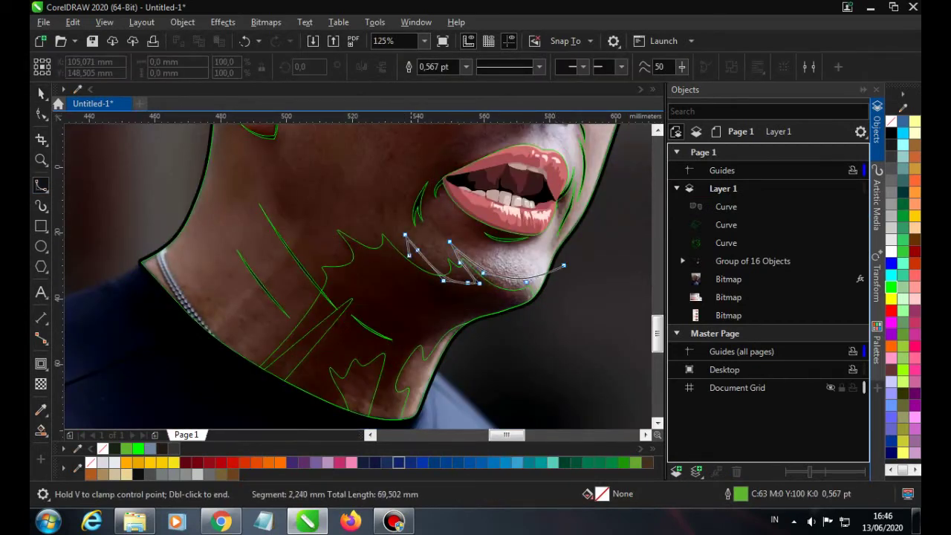
pyautogui.click(370, 388)
pyautogui.scroll(-1, 358, 402)
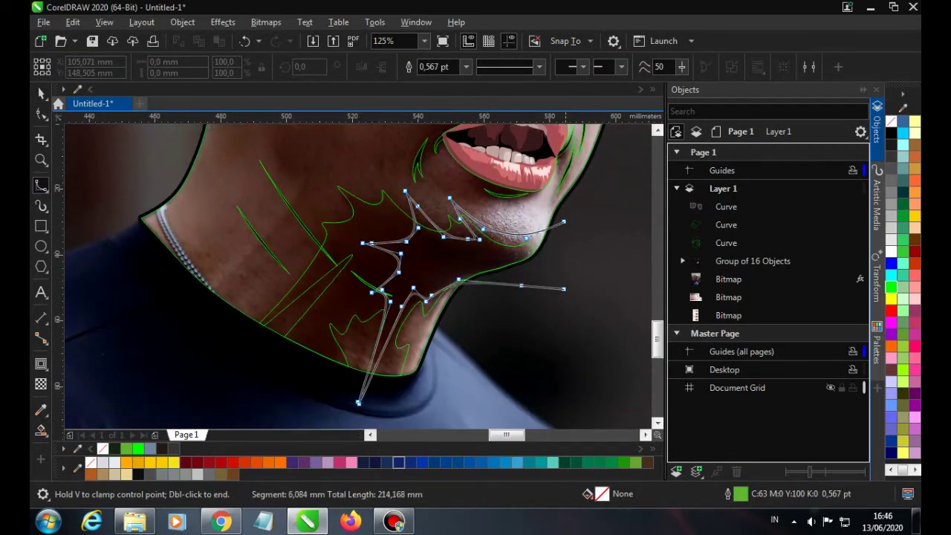
pyautogui.doubleClick(358, 401)
pyautogui.scroll(-3, 373, 199)
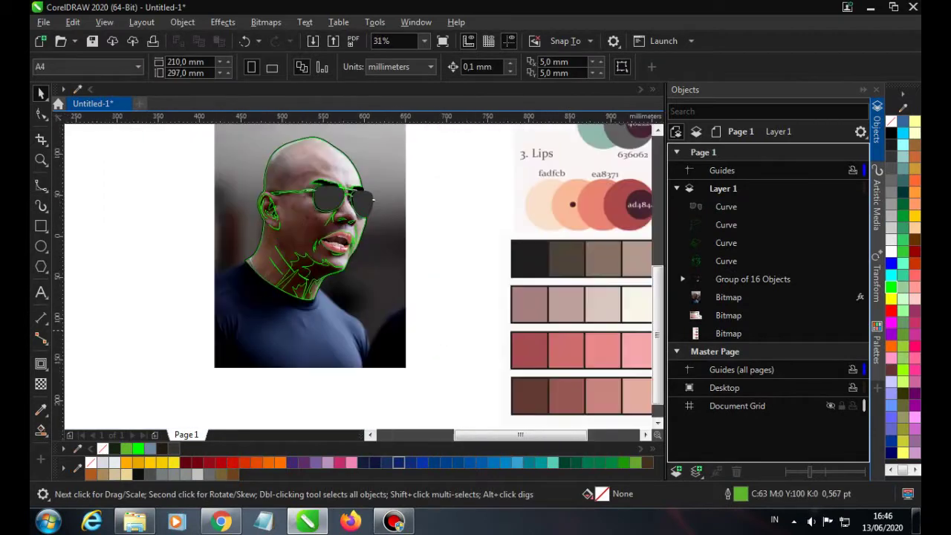
# Sample the skin shadow colour with the eyedropper and select the neck shadow shape
pyautogui.press('i')
pyautogui.hscroll(1, 357, 275)
pyautogui.click(544, 402)
pyautogui.scroll(2, 257, 280)
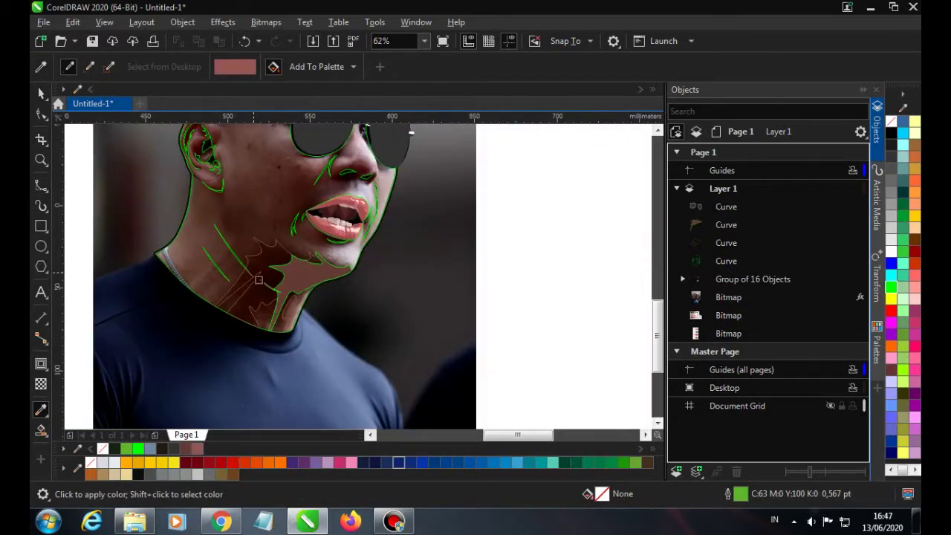
pyautogui.press('space')
pyautogui.scroll(2, 410, 132)
pyautogui.scroll(-2, 411, 132)
pyautogui.click(416, 170)
pyautogui.click(424, 178)
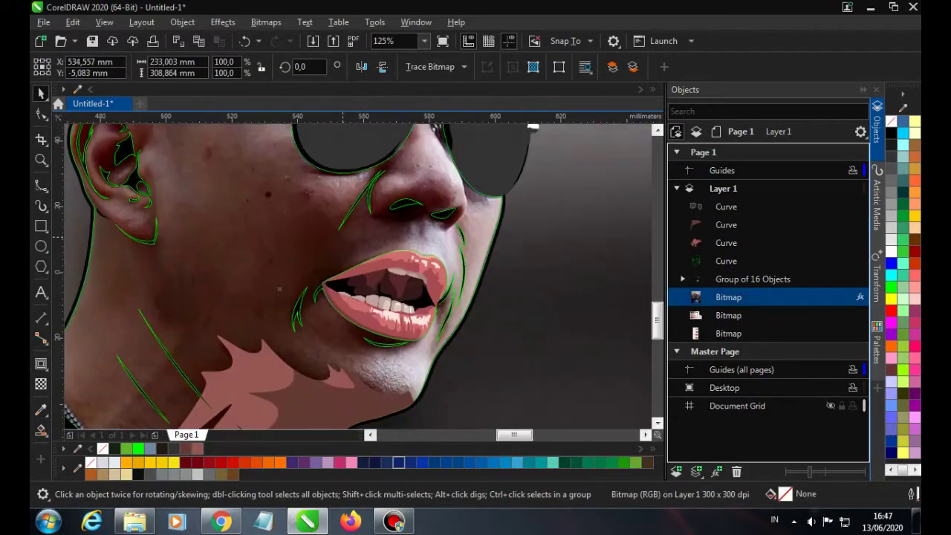
pyautogui.scroll(4, 352, 284)
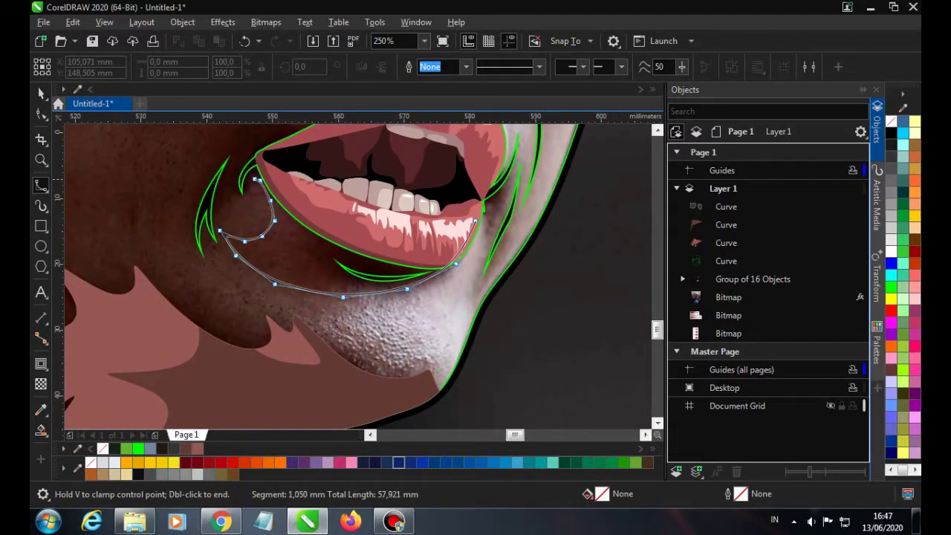
# Set the Outline Pen colour for new curves to lime green #99FF00
pyautogui.scroll(-2, 371, 343)
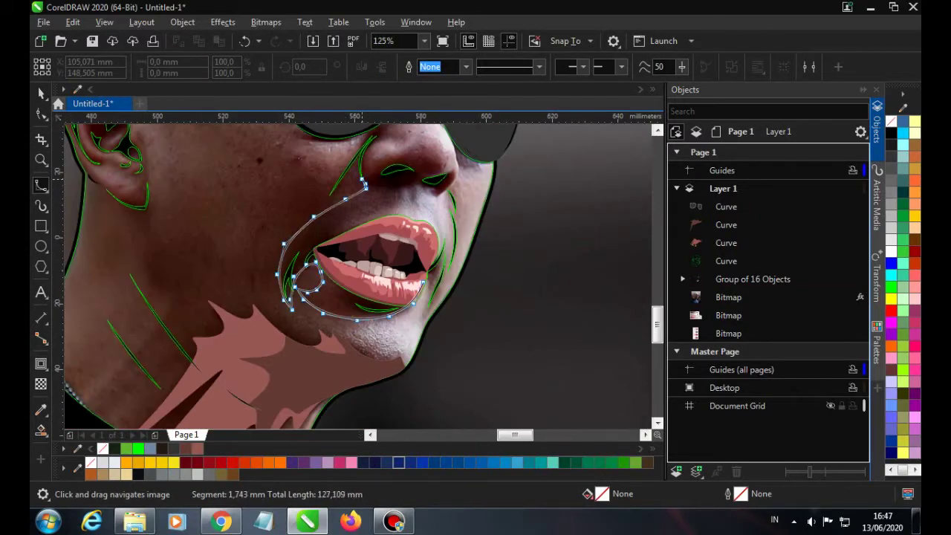
pyautogui.middleClick(368, 181)
pyautogui.press('F12')
pyautogui.click(387, 187)
pyautogui.click(377, 356)
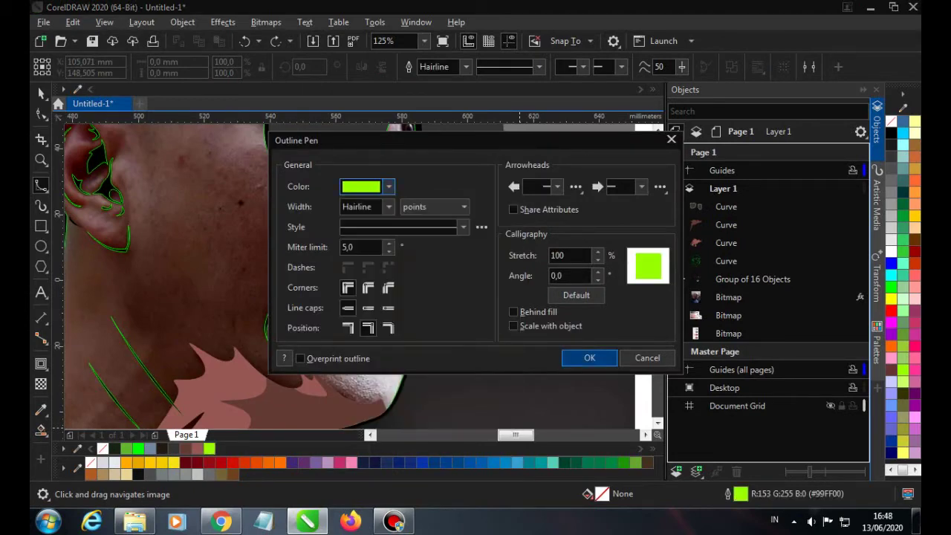
pyautogui.press('Return')
# Finish the mouth-corner curve, intersect it with its duplicate, and delete the leftover curves
pyautogui.doubleClick(505, 246)
pyautogui.press('space')
pyautogui.hotkey('ctrl', 'd')
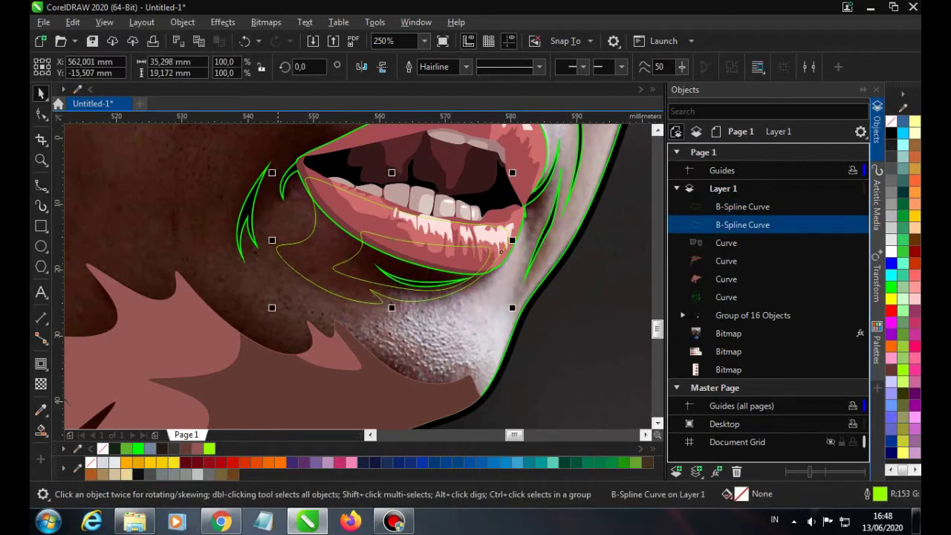
pyautogui.keyDown('shift'); pyautogui.click(361, 241); pyautogui.keyUp('shift')
pyautogui.press('Delete')
pyautogui.scroll(-3, 362, 241)
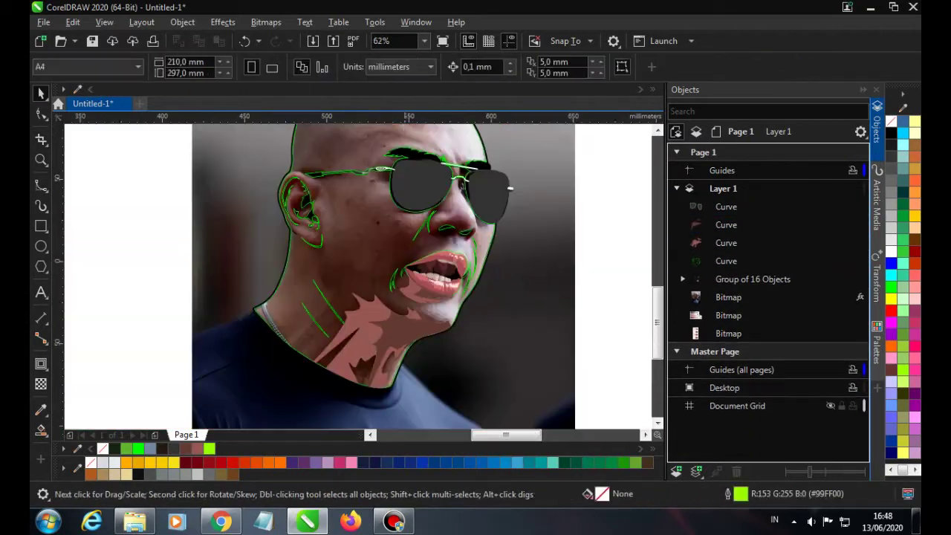
pyautogui.scroll(3, 446, 297)
# Draw another curve at the mouth corner and combine the two new curves into one shape
pyautogui.click(41, 185)
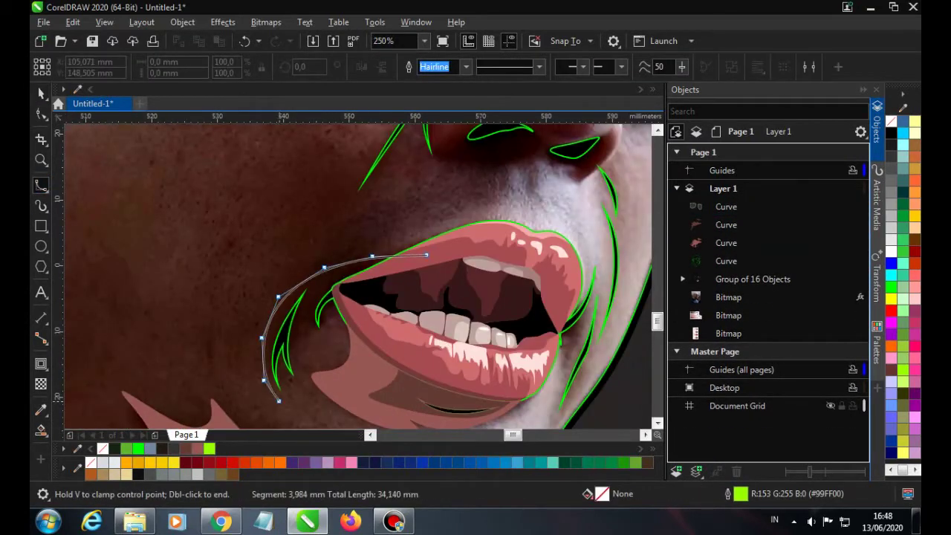
pyautogui.doubleClick(425, 255)
pyautogui.scroll(2, 426, 255)
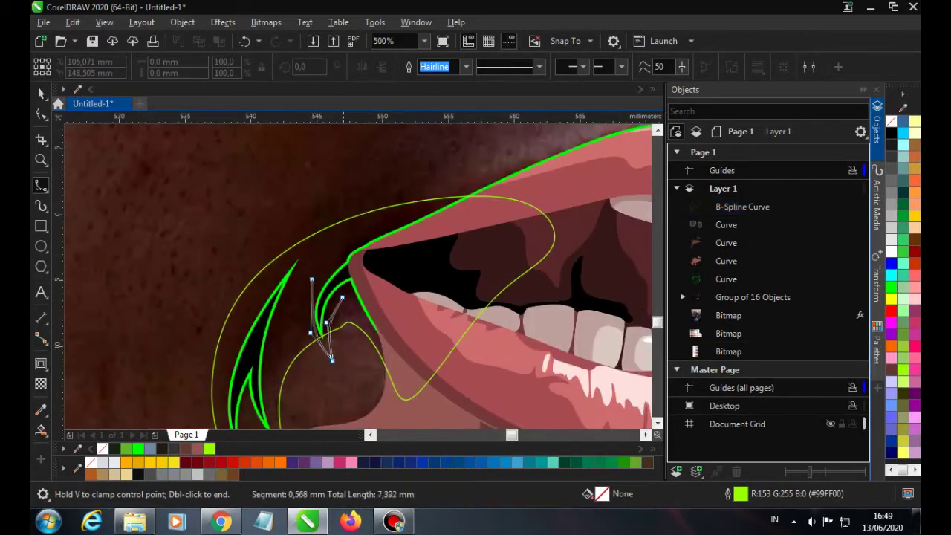
pyautogui.press('space')
pyautogui.hotkey('ctrl', 'd')
pyautogui.hotkey('ctrl', 'l')
pyautogui.scroll(-2, 405, 148)
# Draw a lip-corner curve and a crease curve beside the lip, then combine them
pyautogui.click(40, 185)
pyautogui.click(367, 186)
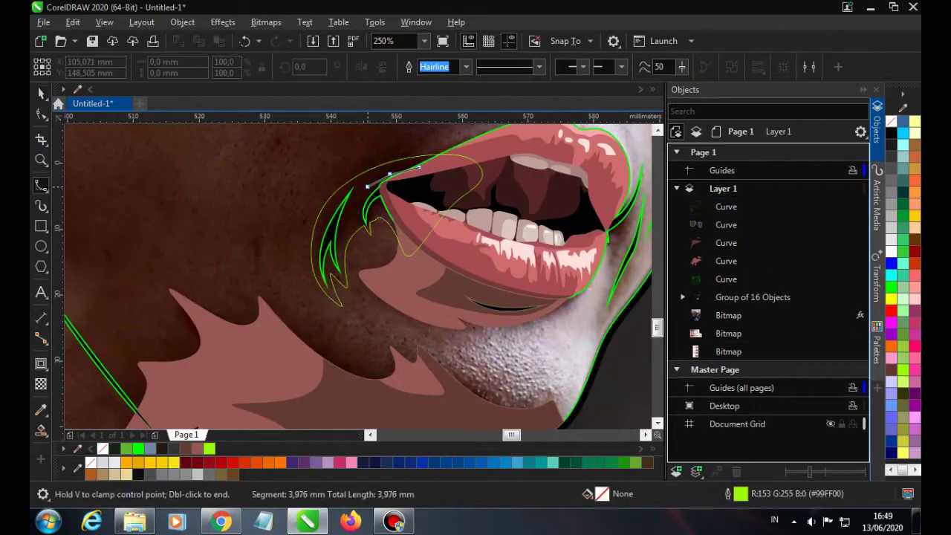
pyautogui.doubleClick(369, 245)
pyautogui.click(354, 182)
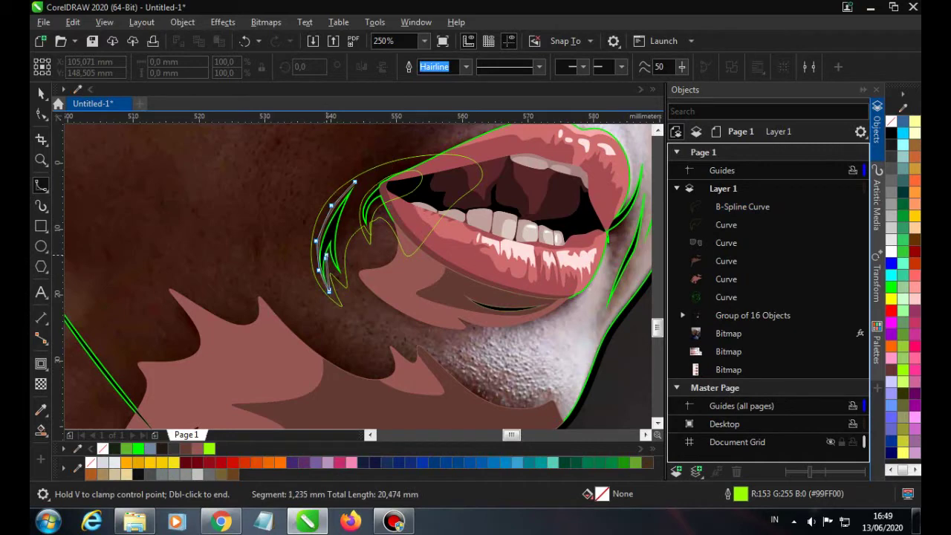
pyautogui.doubleClick(329, 290)
pyautogui.scroll(2, 329, 289)
pyautogui.press('space')
pyautogui.hotkey('ctrl', 'q')
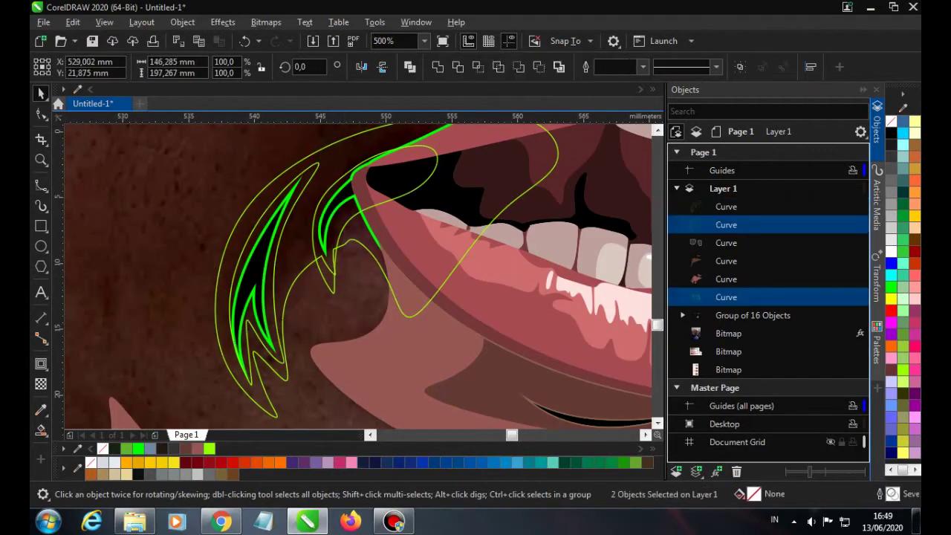
pyautogui.hotkey('ctrl', 'l')
# Combine the crease curves with the mouth-corner shape and deselect everything
pyautogui.keyDown('shift'); pyautogui.click(402, 383); pyautogui.keyUp('shift')
pyautogui.hotkey('ctrl', 'l')
pyautogui.scroll(-4, 401, 383)
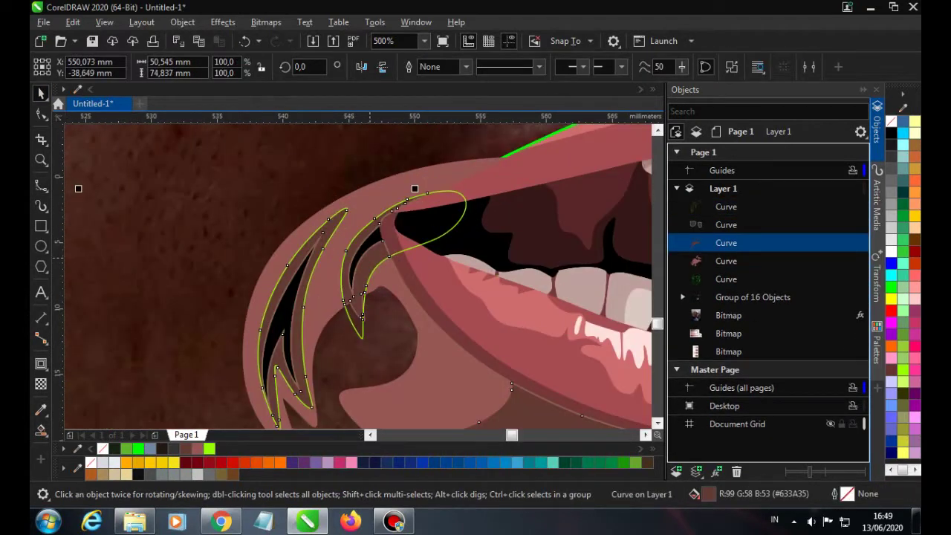
pyautogui.press('Escape')
pyautogui.press('space')
pyautogui.scroll(2, 513, 149)
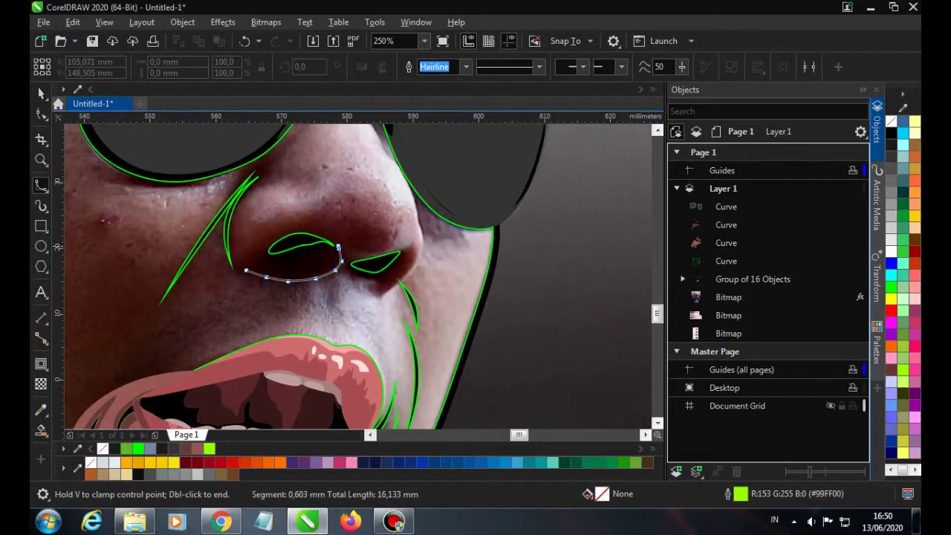
# Finish the left nostril curve and draw a B-spline around the right nostril
pyautogui.doubleClick(282, 239)
pyautogui.scroll(2, 391, 282)
pyautogui.click(323, 233)
pyautogui.click(353, 228)
pyautogui.click(394, 219)
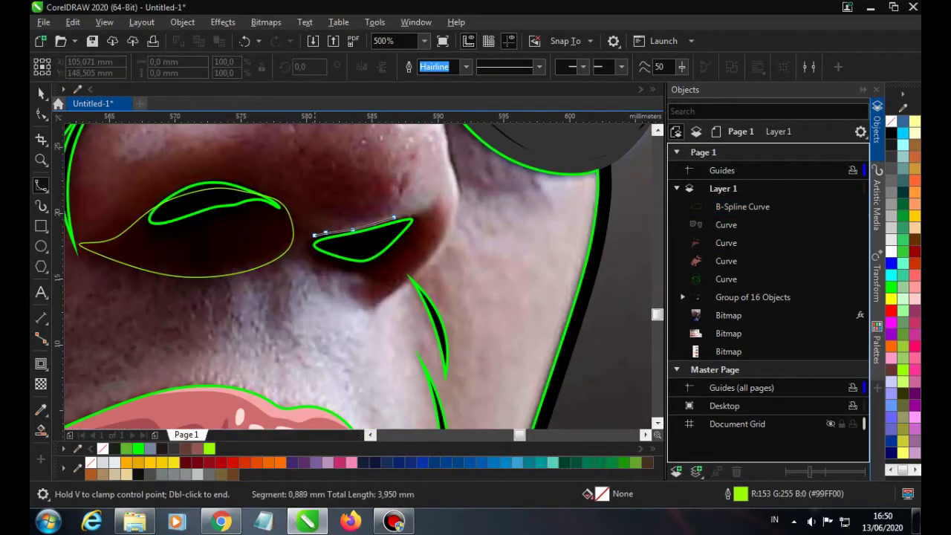
pyautogui.doubleClick(439, 199)
pyautogui.scroll(-2, 440, 199)
pyautogui.scroll(4, 371, 260)
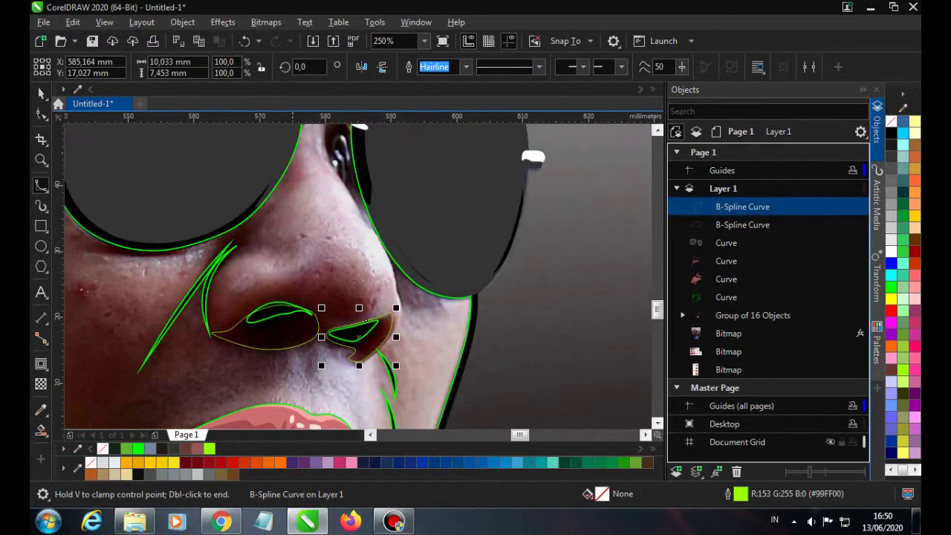
# Trace the nose outline from the bridge down to the lower nose
pyautogui.click(307, 176)
pyautogui.click(319, 205)
pyautogui.click(287, 257)
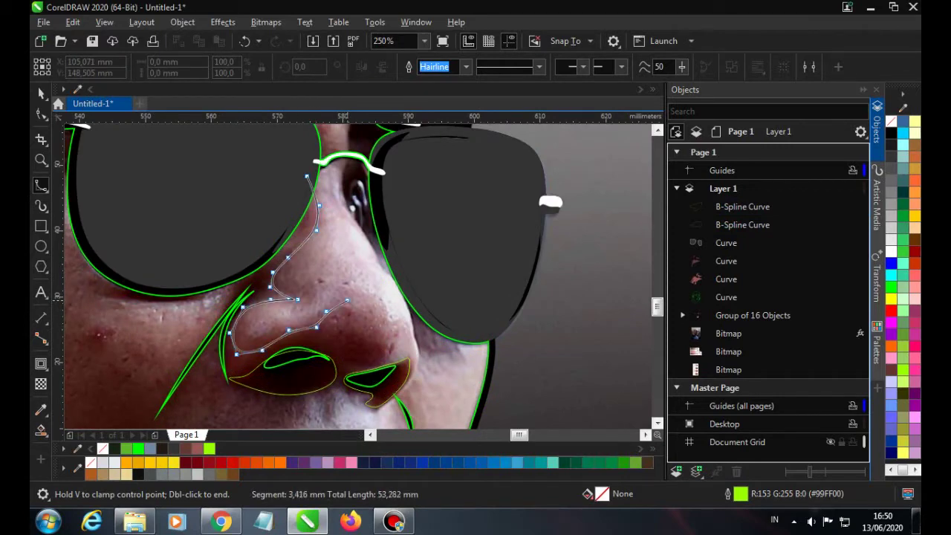
pyautogui.doubleClick(343, 296)
pyautogui.press('F10')
pyautogui.click(41, 185)
pyautogui.click(312, 322)
pyautogui.click(337, 322)
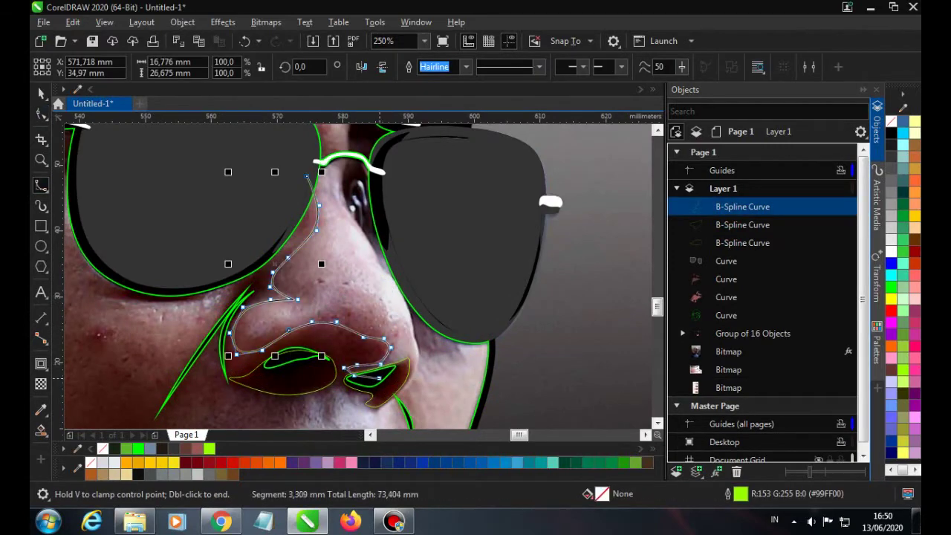
pyautogui.moveTo(335, 429); pyautogui.dragTo(384, 354)
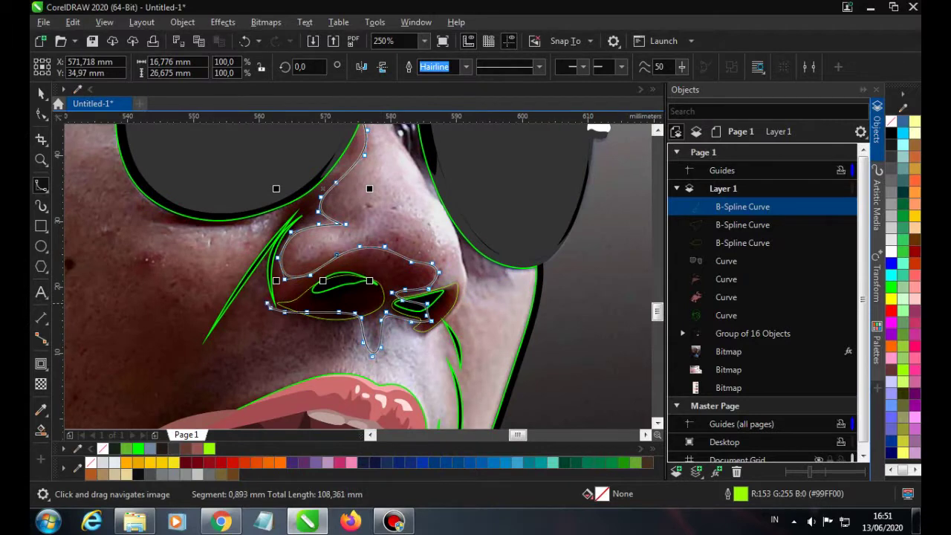
pyautogui.scroll(-2, 293, 293)
pyautogui.press('space')
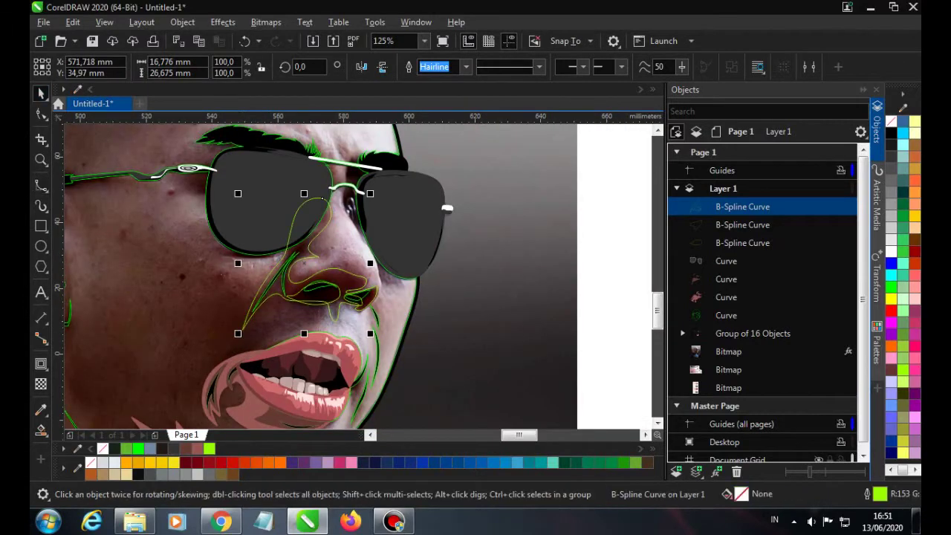
# Combine the nose and nostril shapes into a single curve
pyautogui.scroll(2, 252, 371)
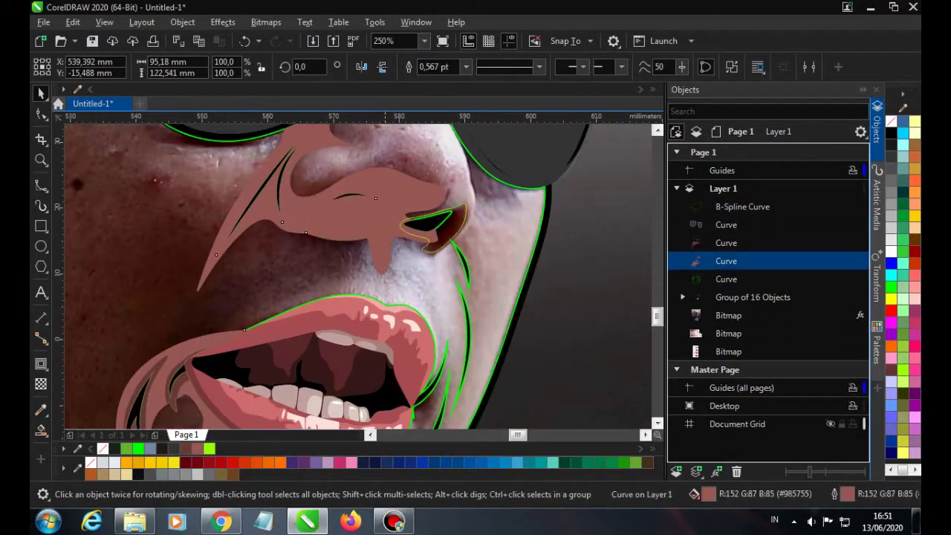
pyautogui.scroll(-2, 438, 146)
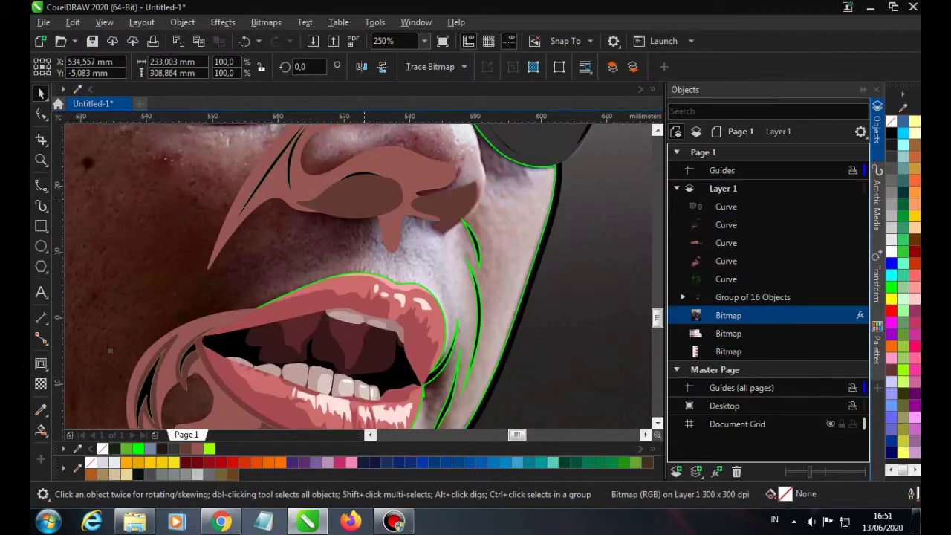
pyautogui.keyDown('shift'); pyautogui.click(407, 192); pyautogui.keyUp('shift')
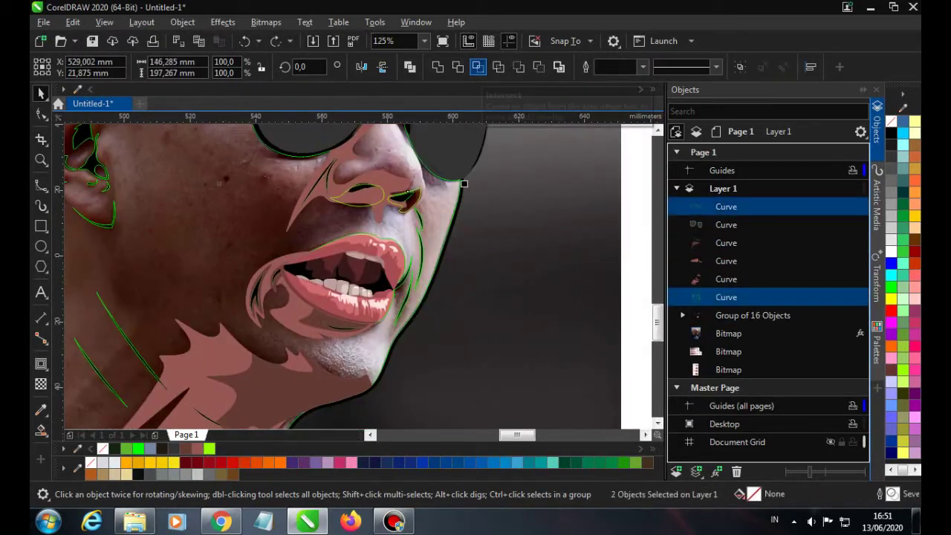
pyautogui.hotkey('ctrl', 'l')
pyautogui.scroll(1, 364, 200)
pyautogui.scroll(-1, 364, 201)
pyautogui.scroll(2, 483, 141)
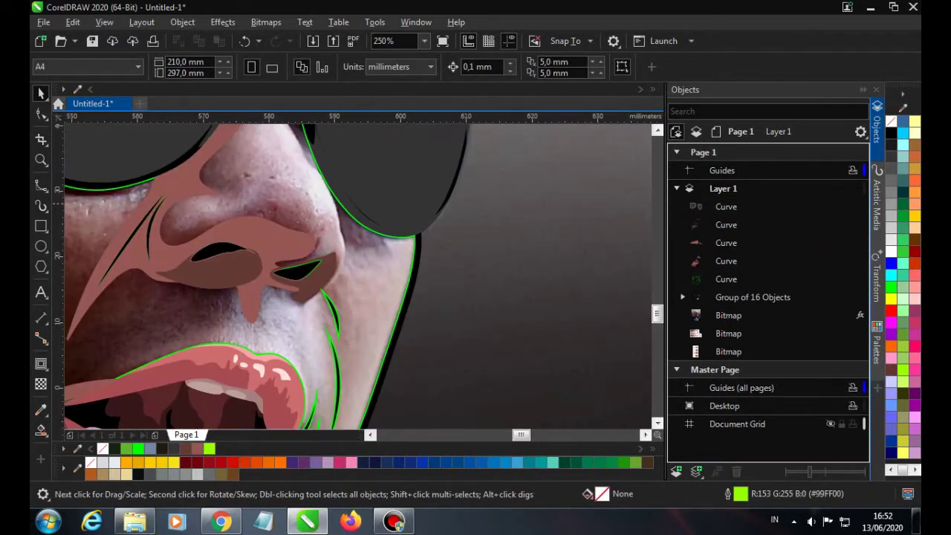
# Draw a curve along the nose edge and use it to trim the nose shapes
pyautogui.click(41, 185)
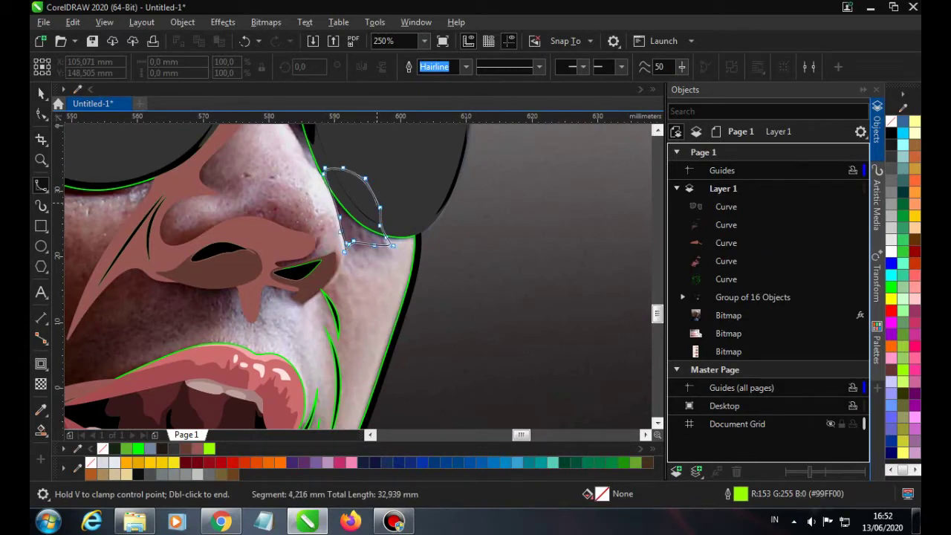
pyautogui.doubleClick(344, 247)
pyautogui.press('space')
pyautogui.scroll(-2, 364, 222)
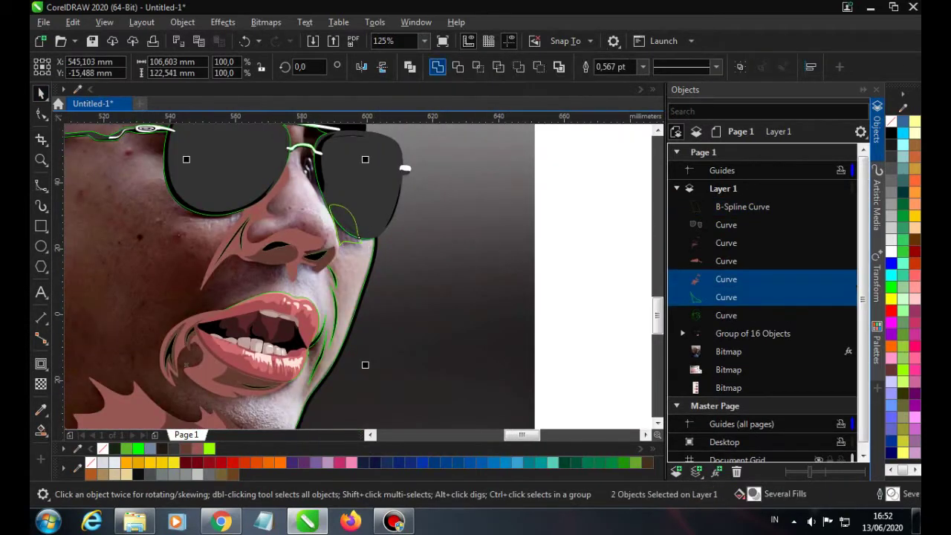
pyautogui.hotkey('ctrl', 'l')
pyautogui.scroll(4, 340, 215)
pyautogui.press('space')
# Redraw the nose-edge curve, then select the shape beside the nose and the dark lens
pyautogui.click(288, 181)
pyautogui.hotkey('ctrl', 'z')
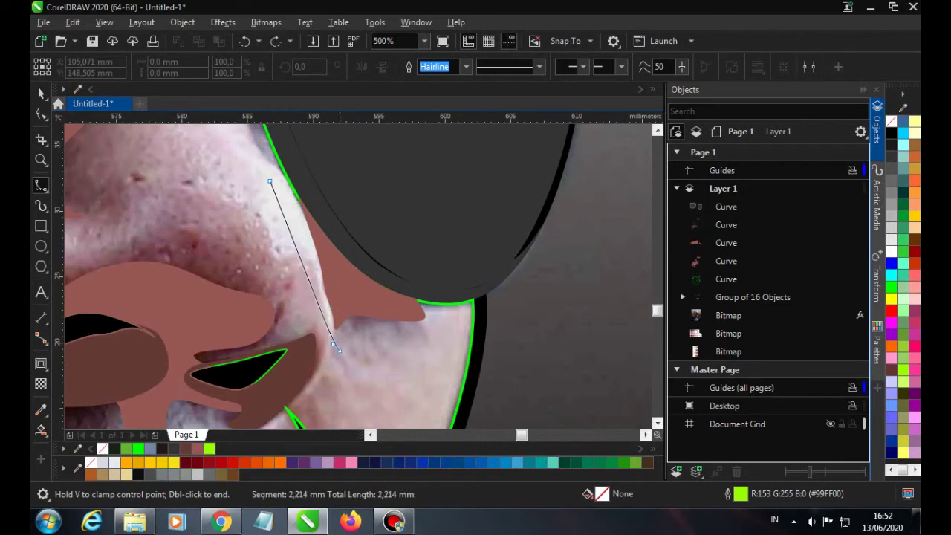
pyautogui.press('space')
pyautogui.scroll(-1, 339, 359)
pyautogui.click(329, 185)
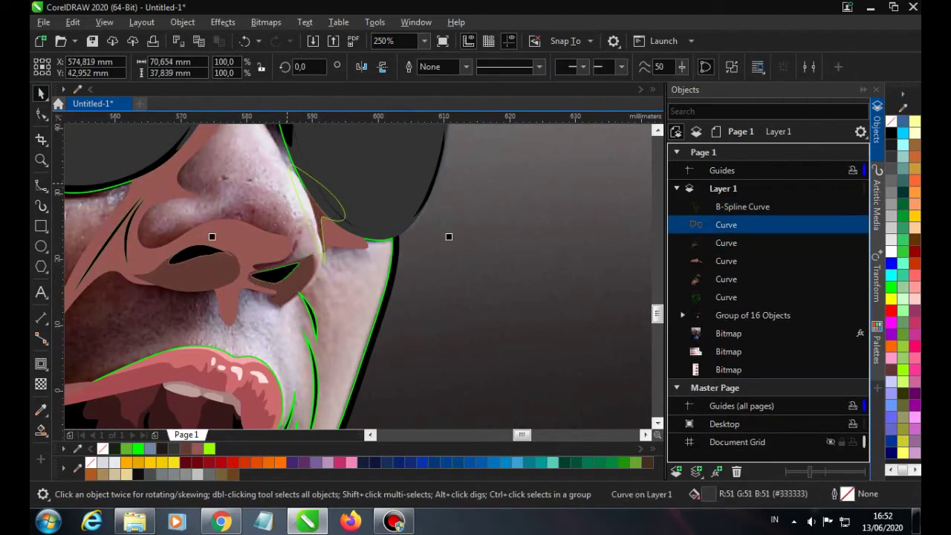
pyautogui.click(448, 235)
pyautogui.scroll(-1, 448, 236)
pyautogui.scroll(2, 349, 179)
pyautogui.scroll(2, 349, 178)
# Draw a B-spline curve ending at the glasses bridge
pyautogui.press('space')
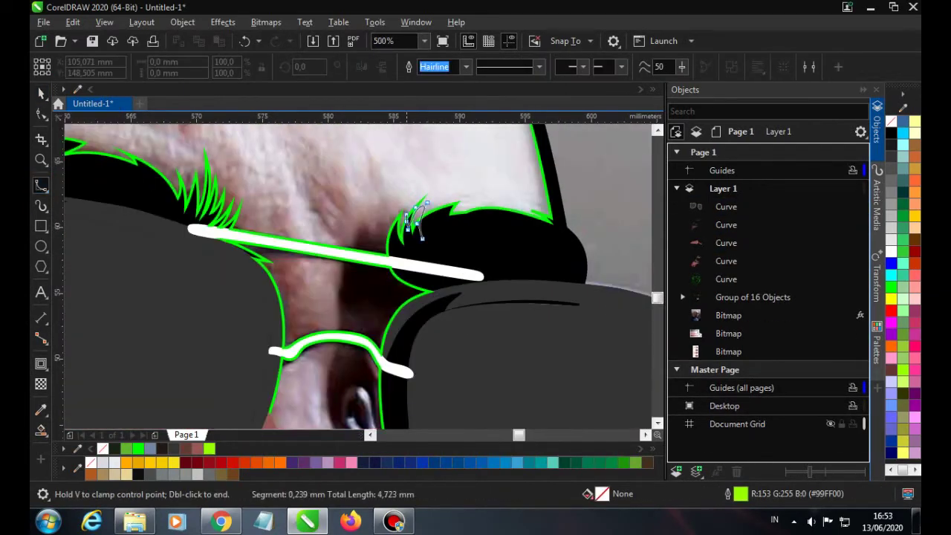
pyautogui.scroll(-3, 375, 299)
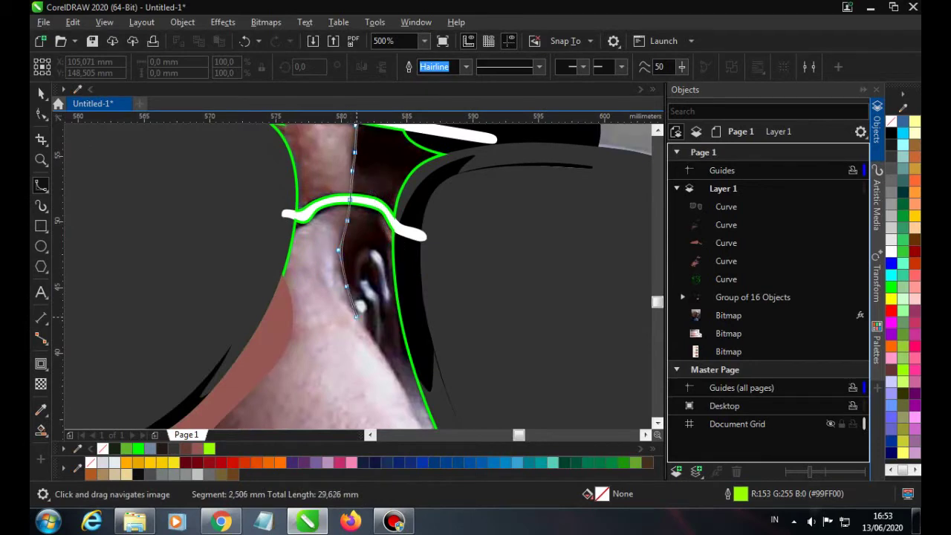
pyautogui.scroll(-2, 356, 275)
pyautogui.scroll(-2, 356, 275)
pyautogui.press('space')
pyautogui.scroll(1, 356, 274)
pyautogui.scroll(1, 357, 275)
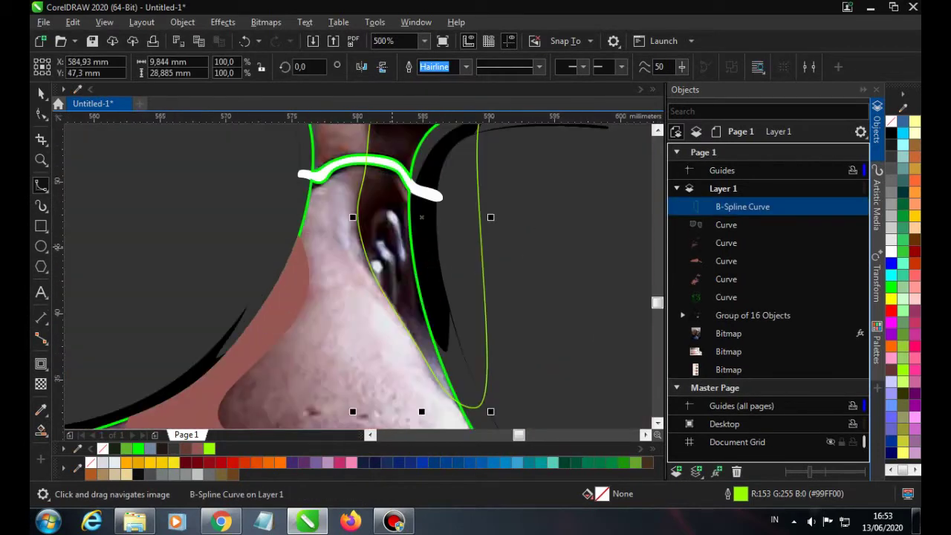
# Draw an inner curve beside the nose inside the right lens
pyautogui.click(379, 206)
pyautogui.press('Return')
pyautogui.scroll(2, 401, 256)
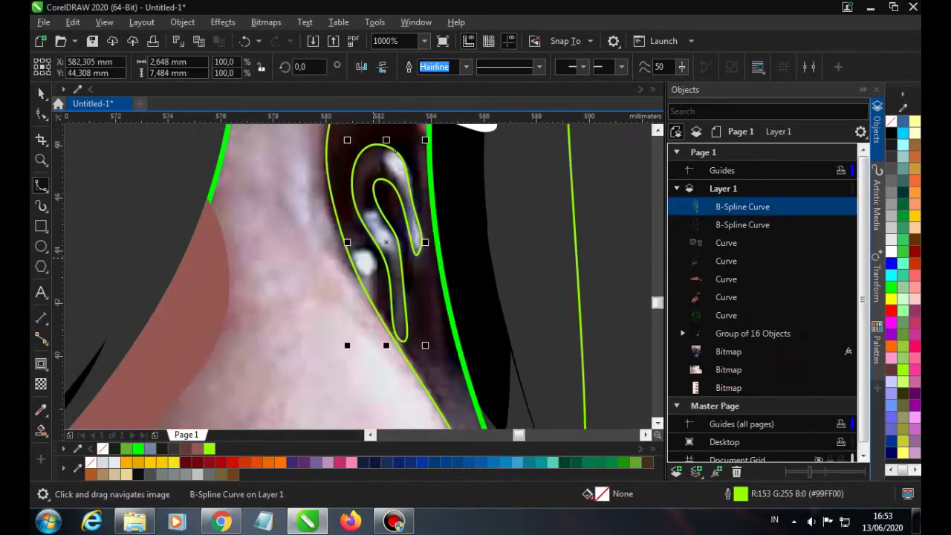
pyautogui.press('space')
pyautogui.scroll(-2, 401, 257)
pyautogui.scroll(1, 466, 192)
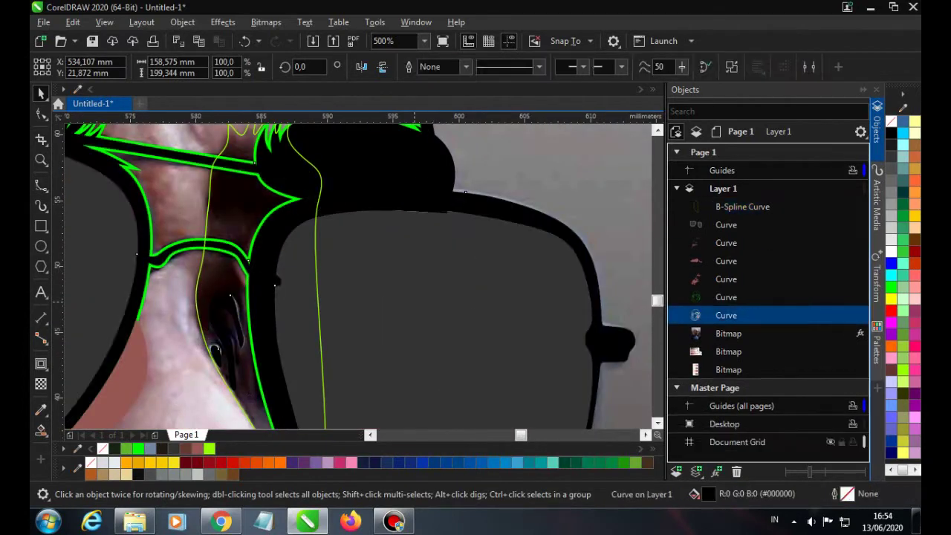
pyautogui.scroll(-3, 356, 275)
pyautogui.scroll(2, 374, 246)
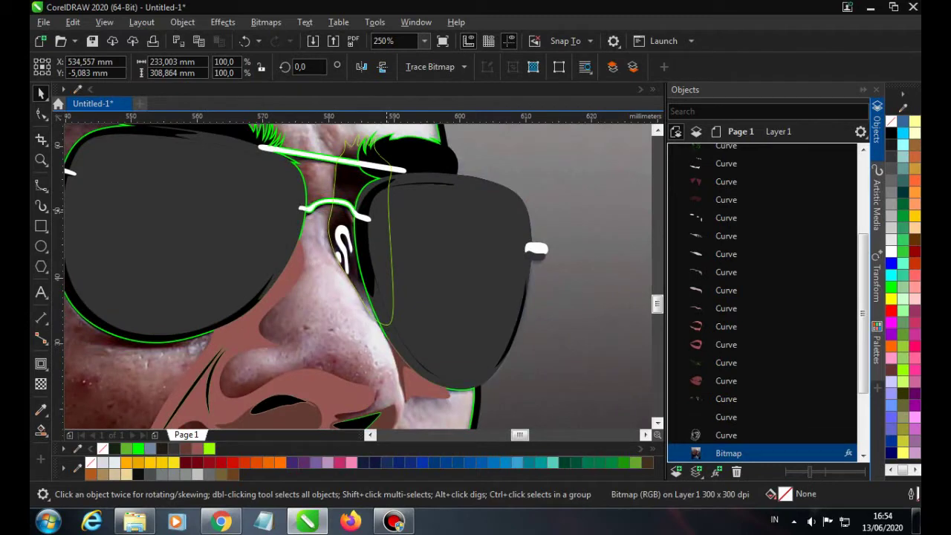
pyautogui.scroll(2, 374, 245)
# Outline a new shape over the nose bridge between the lenses
pyautogui.click(257, 241)
pyautogui.scroll(-3, 386, 275)
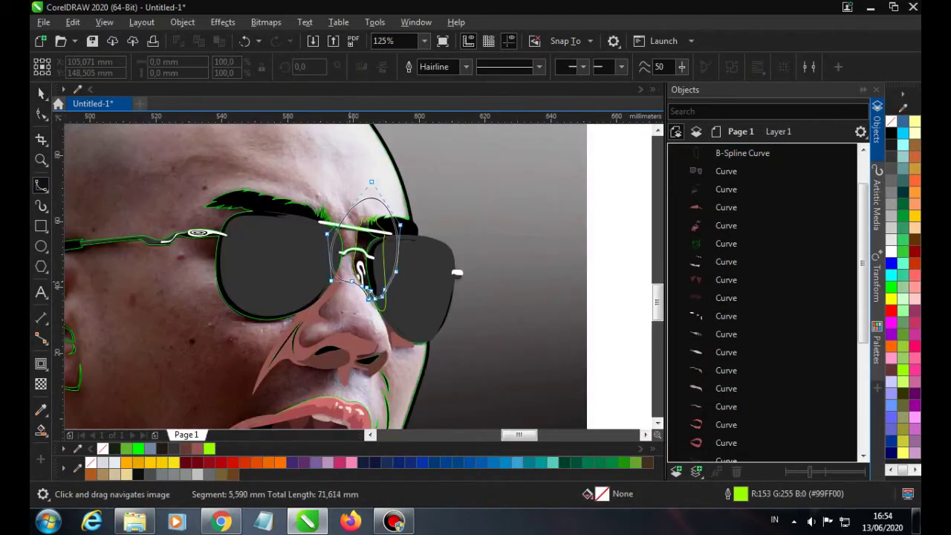
pyautogui.press('space')
pyautogui.scroll(1, 386, 275)
pyautogui.scroll(1, 386, 274)
pyautogui.scroll(-2, 390, 319)
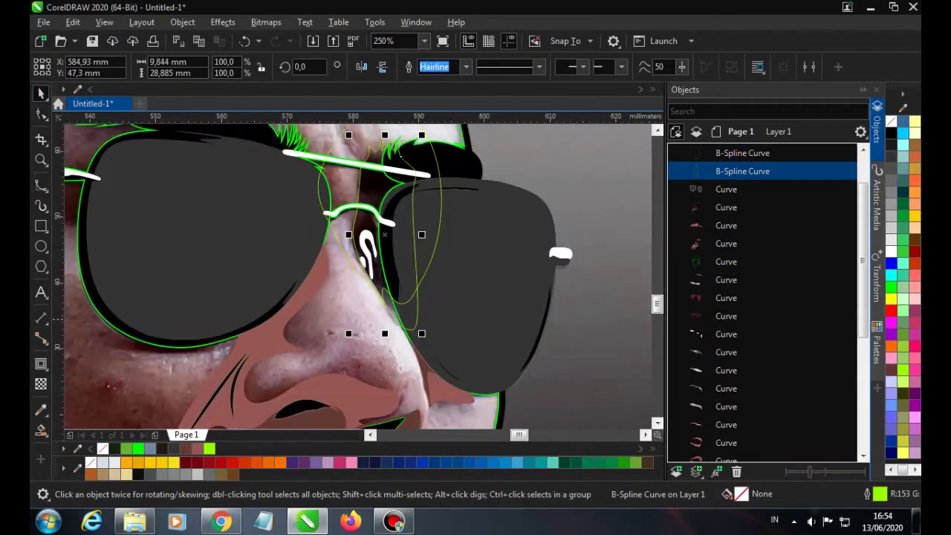
# Select the nose-bridge outline together with the nose shading shape
pyautogui.keyDown('ctrl'); pyautogui.click(726, 261); pyautogui.keyUp('ctrl')
pyautogui.keyDown('ctrl'); pyautogui.click(726, 242); pyautogui.keyUp('ctrl')
pyautogui.click(742, 171)
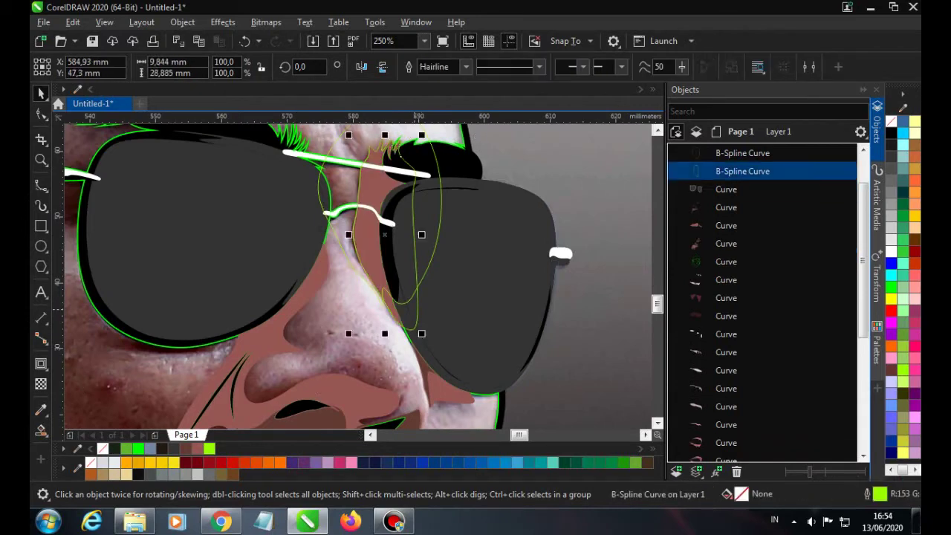
pyautogui.moveTo(742, 171); pyautogui.dragTo(726, 225)
pyautogui.press('Escape')
pyautogui.scroll(-3, 356, 274)
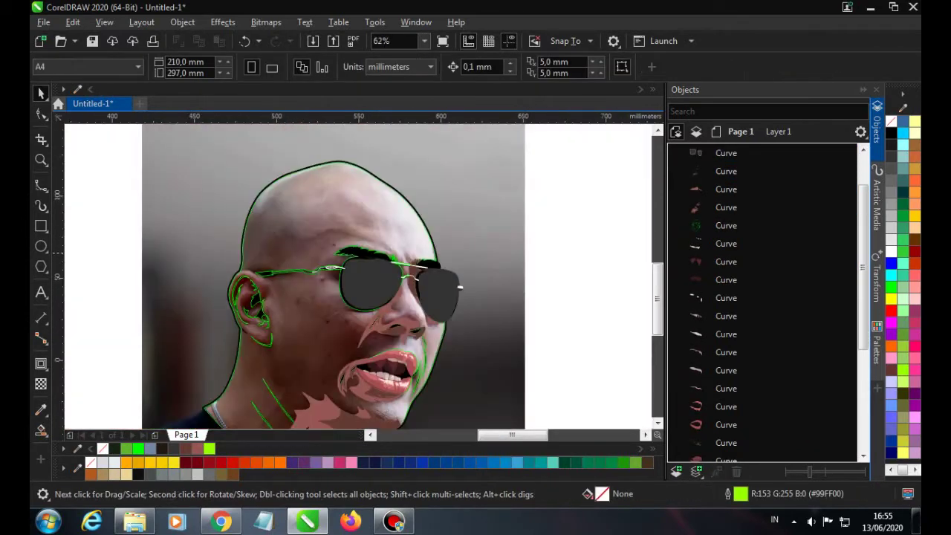
# Start the shadow B-spline at the neck and run it up the back of the head
pyautogui.scroll(1, 357, 274)
pyautogui.click(41, 186)
pyautogui.scroll(-1, 297, 335)
pyautogui.scroll(1, 305, 342)
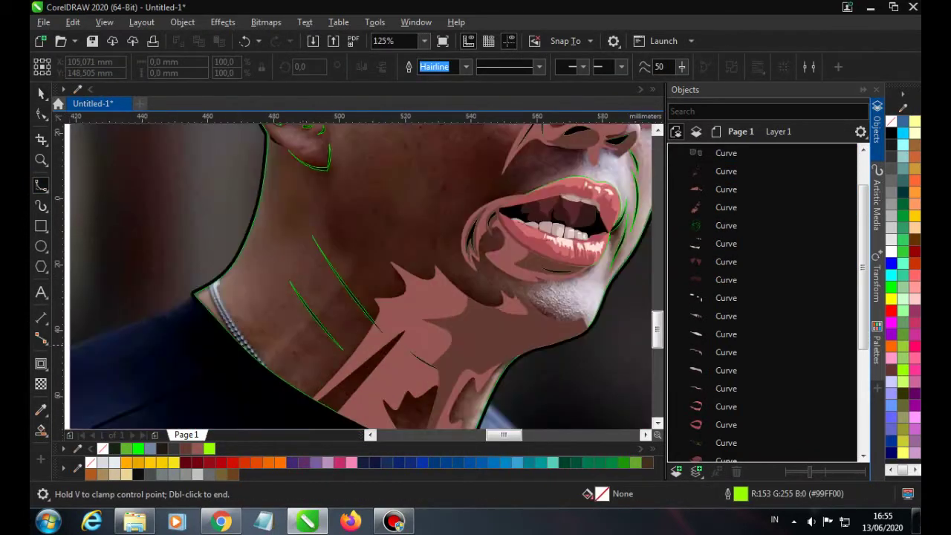
pyautogui.scroll(-2, 306, 345)
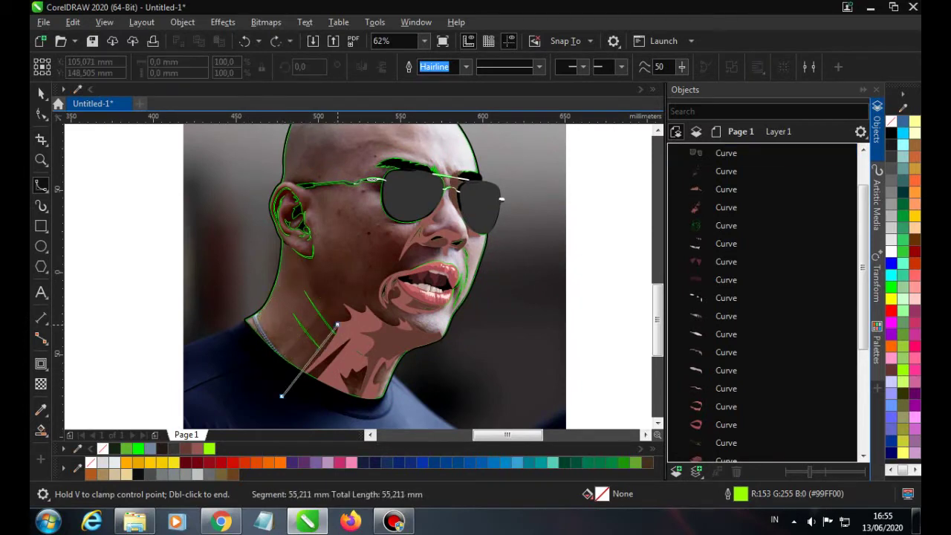
pyautogui.click(199, 290)
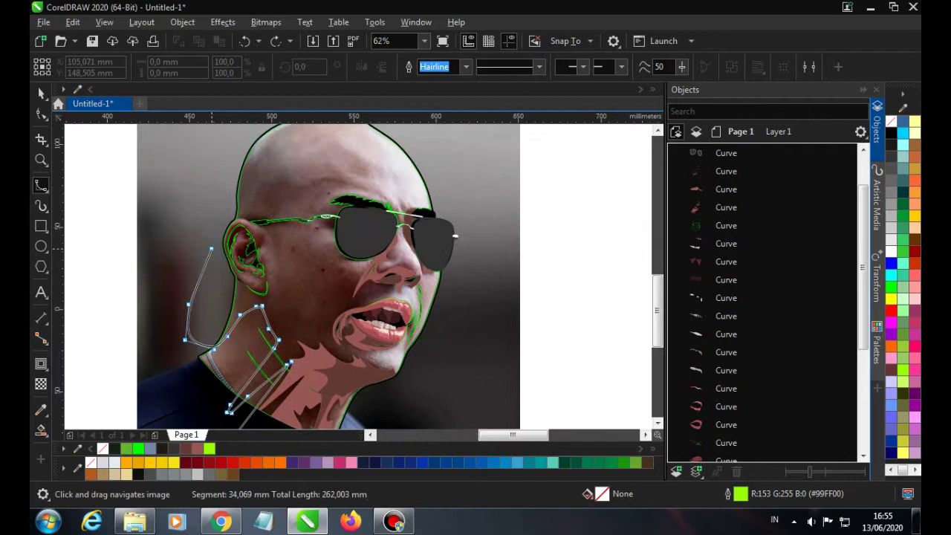
pyautogui.click(204, 179)
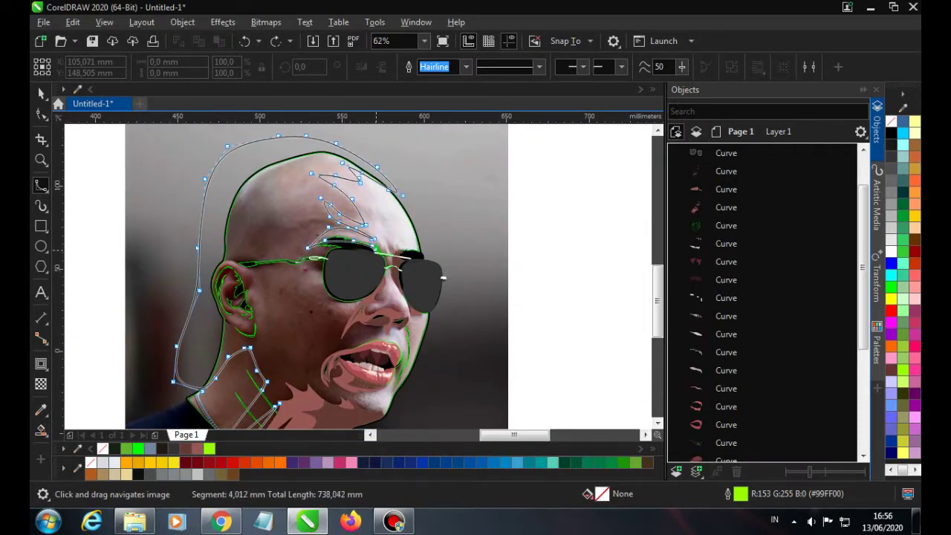
# Continue the shadow outline past the nose down to the mouth corner
pyautogui.scroll(3, 401, 260)
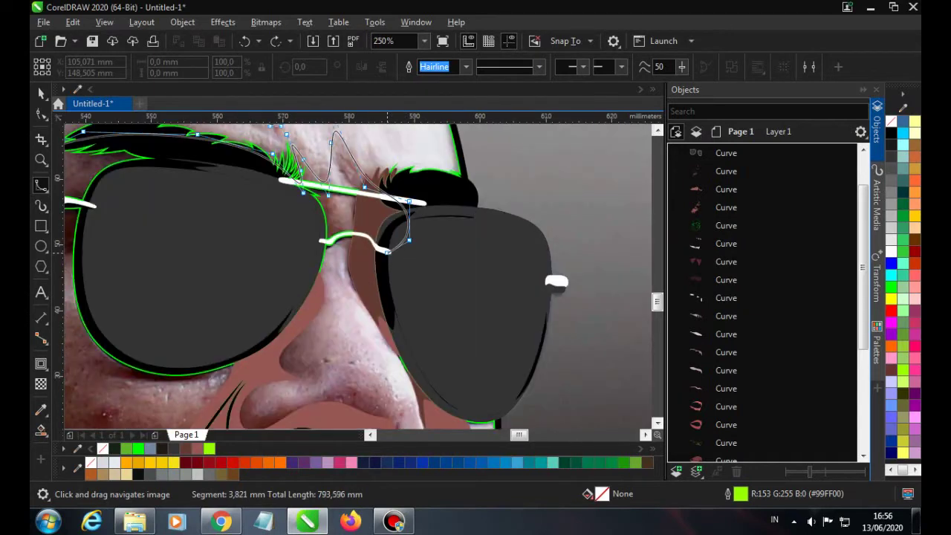
pyautogui.scroll(-2, 364, 221)
pyautogui.scroll(2, 357, 245)
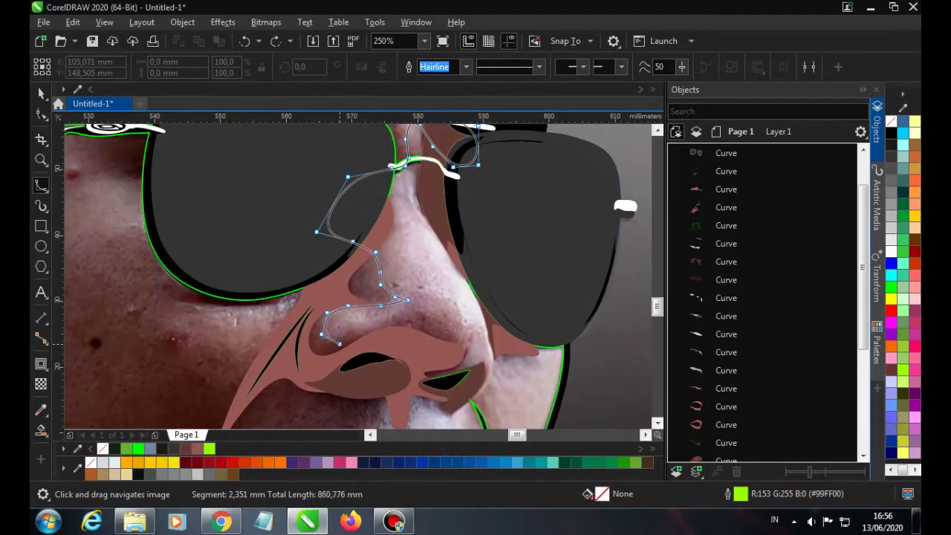
pyautogui.scroll(-3, 443, 371)
pyautogui.scroll(2, 401, 297)
pyautogui.click(351, 271)
pyautogui.click(315, 293)
pyautogui.click(324, 321)
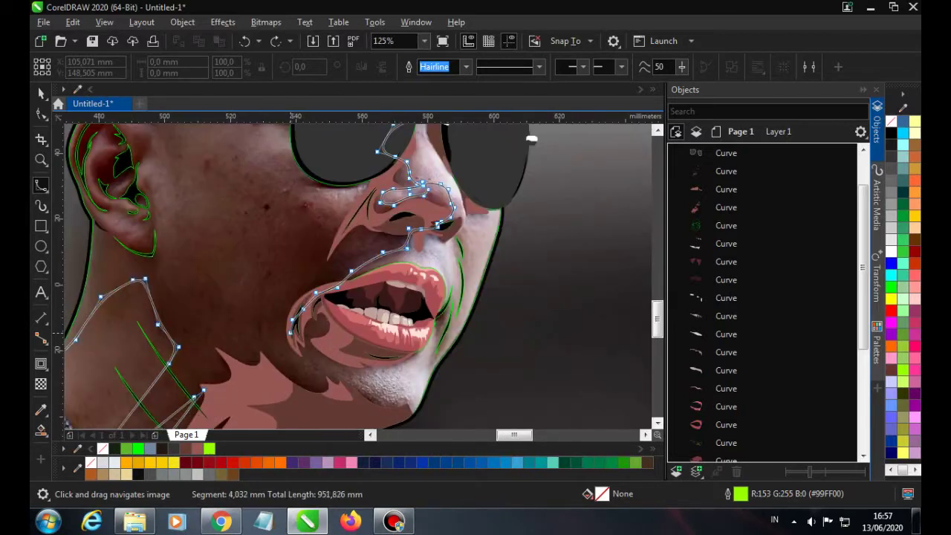
pyautogui.scroll(-2, 289, 332)
pyautogui.scroll(2, 290, 327)
pyautogui.click(282, 301)
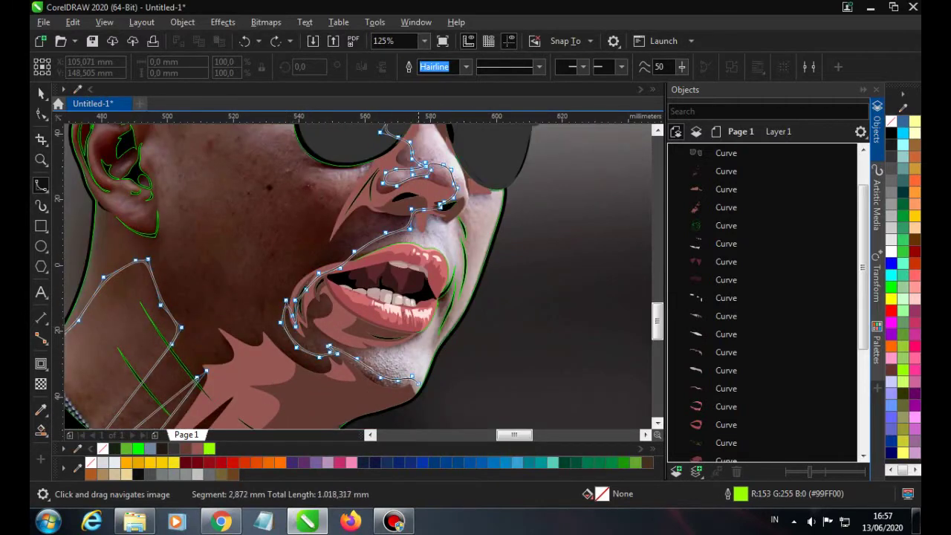
# Finish the large shadow curve at the chin and clear the selection
pyautogui.scroll(-2, 364, 275)
pyautogui.scroll(2, 364, 275)
pyautogui.press('space')
pyautogui.scroll(-2, 364, 275)
pyautogui.scroll(2, 364, 275)
pyautogui.scroll(-2, 364, 275)
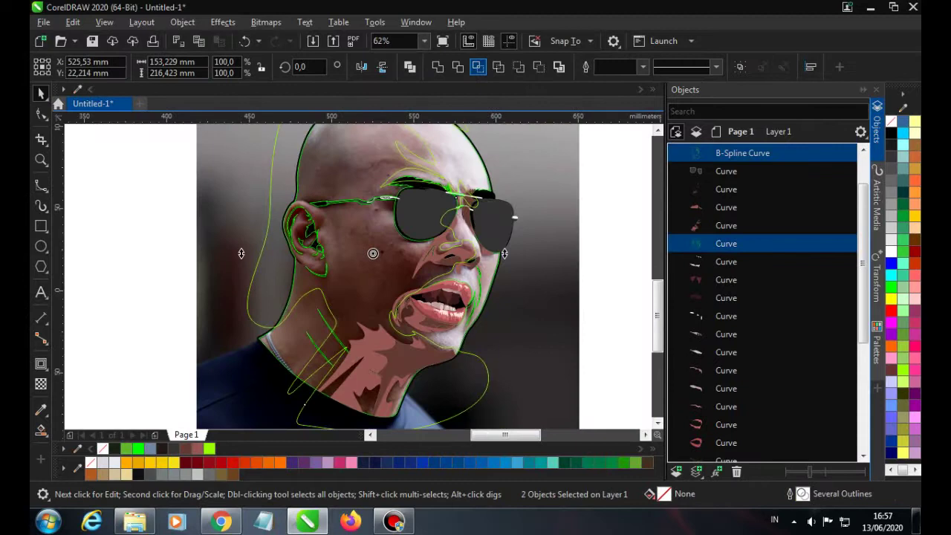
pyautogui.click(272, 252)
# Draw a B-spline shadow outline around the ear
pyautogui.press('space')
pyautogui.scroll(2, 357, 234)
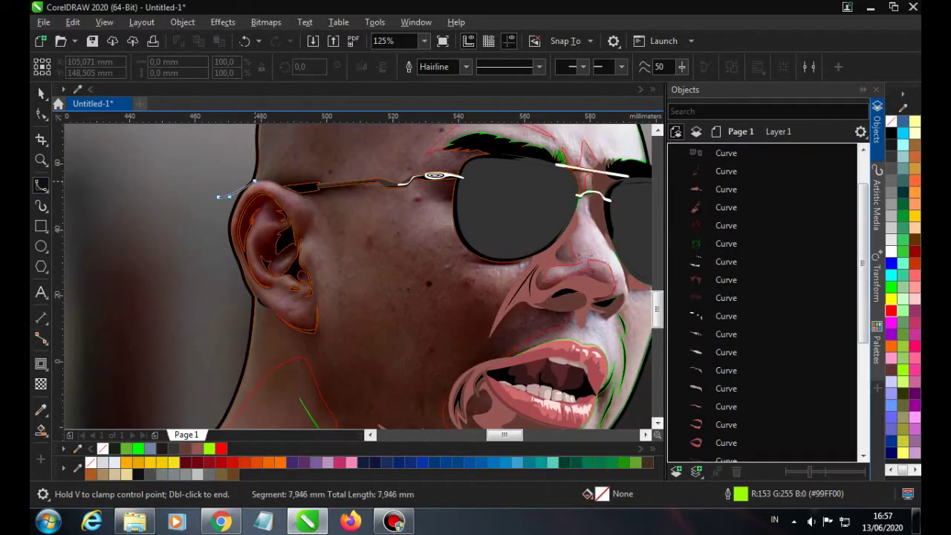
pyautogui.scroll(2, 247, 186)
pyautogui.scroll(-2, 383, 217)
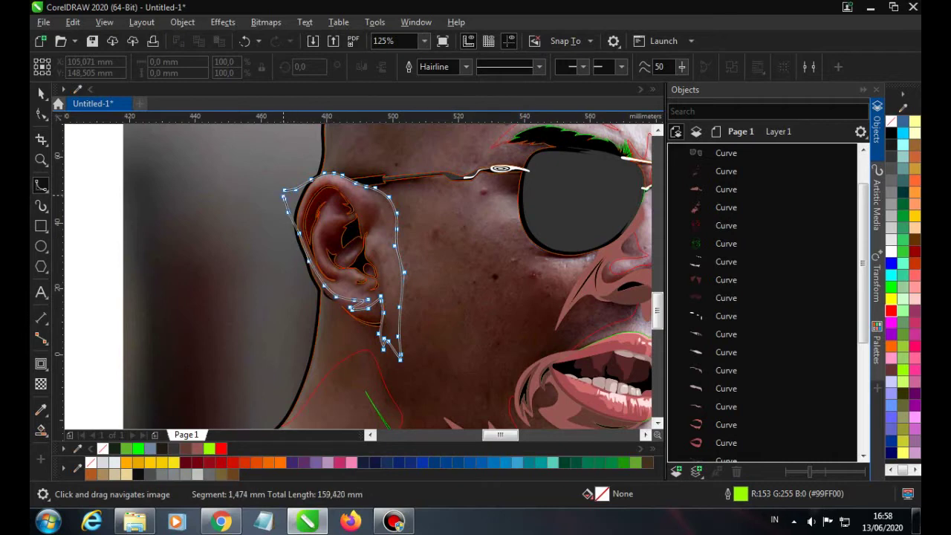
pyautogui.press('space')
pyautogui.scroll(-2, 357, 274)
pyautogui.scroll(2, 357, 275)
pyautogui.scroll(-2, 357, 275)
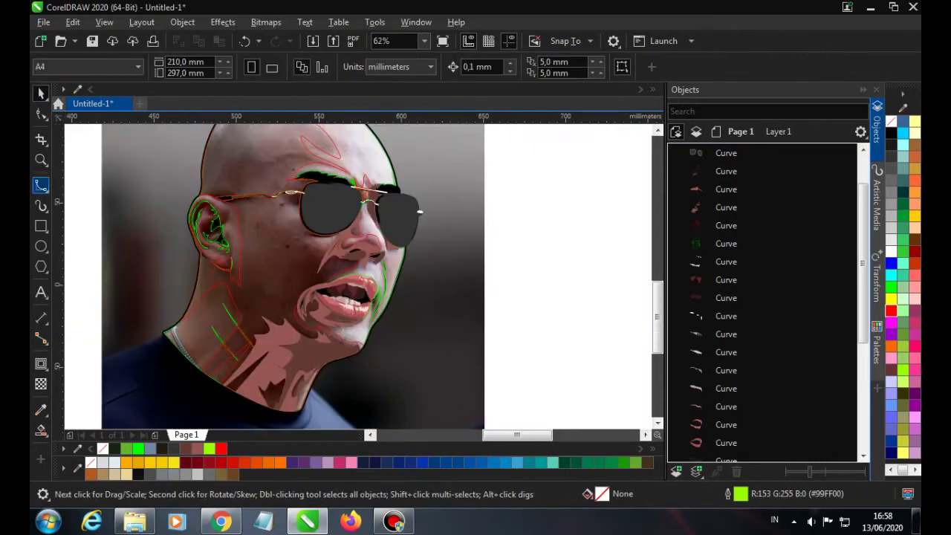
pyautogui.scroll(2, 298, 216)
# Draw two B-spline shadow outlines on the cheek below the left lens
pyautogui.click(308, 190)
pyautogui.doubleClick(324, 183)
pyautogui.click(350, 214)
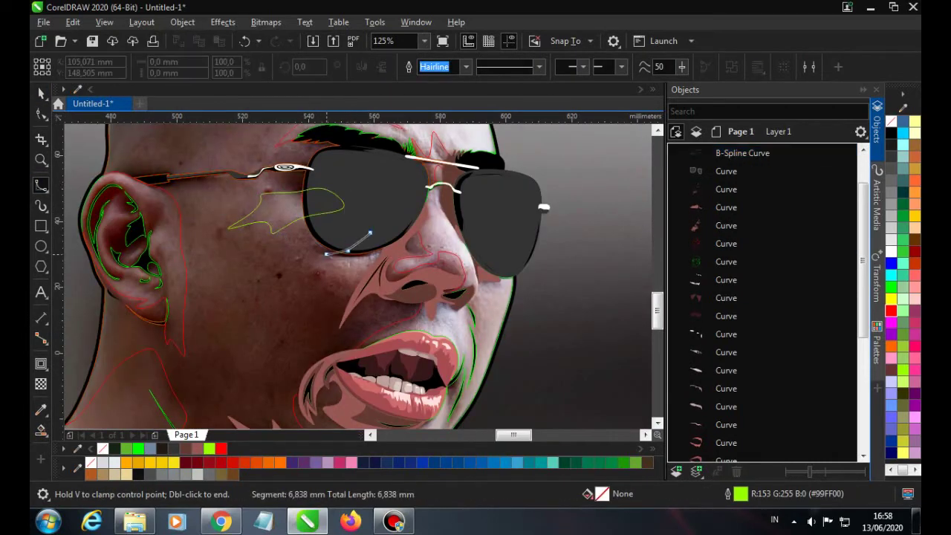
pyautogui.scroll(2, 301, 289)
pyautogui.doubleClick(482, 185)
pyautogui.press('space')
pyautogui.scroll(-2, 416, 223)
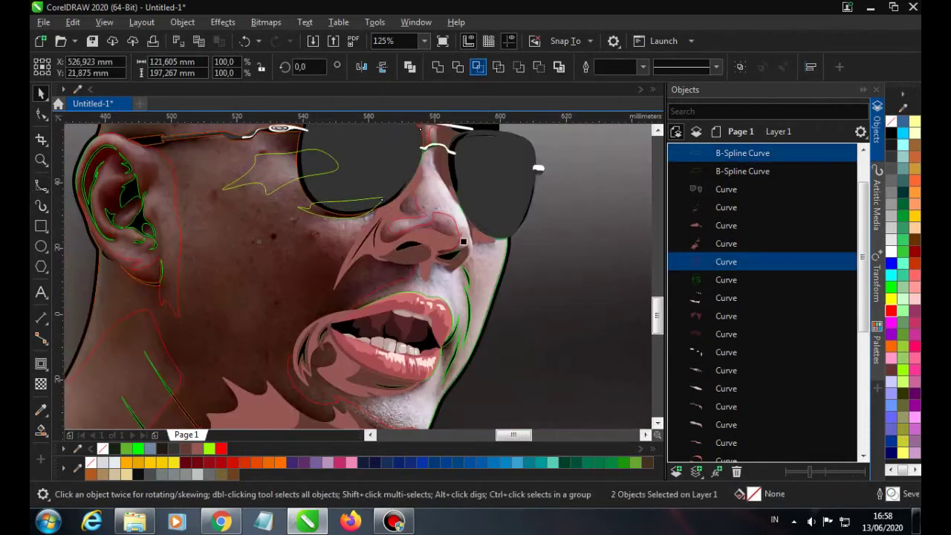
# Add another B-spline cheek shadow outline under the left lens
pyautogui.press('space')
pyautogui.click(332, 210)
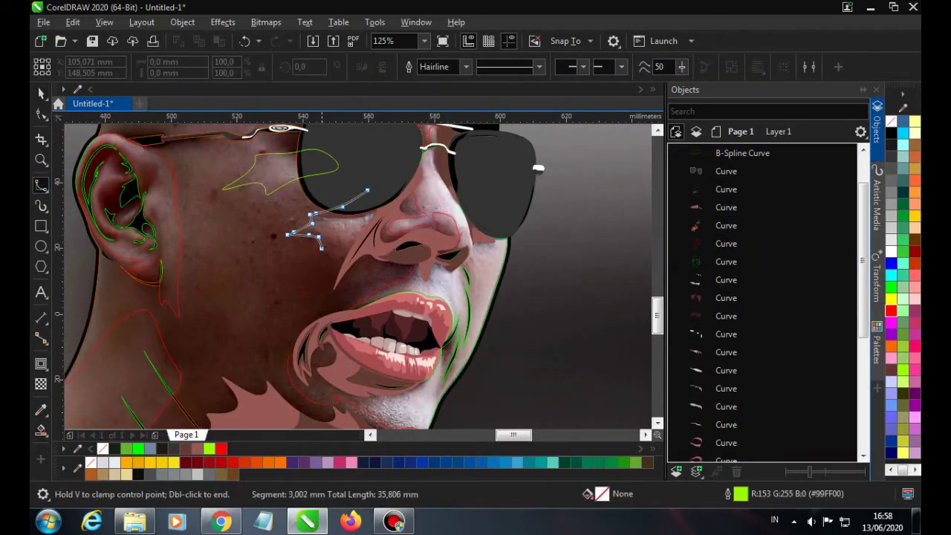
pyautogui.doubleClick(386, 206)
pyautogui.scroll(-1, 386, 206)
pyautogui.press('space')
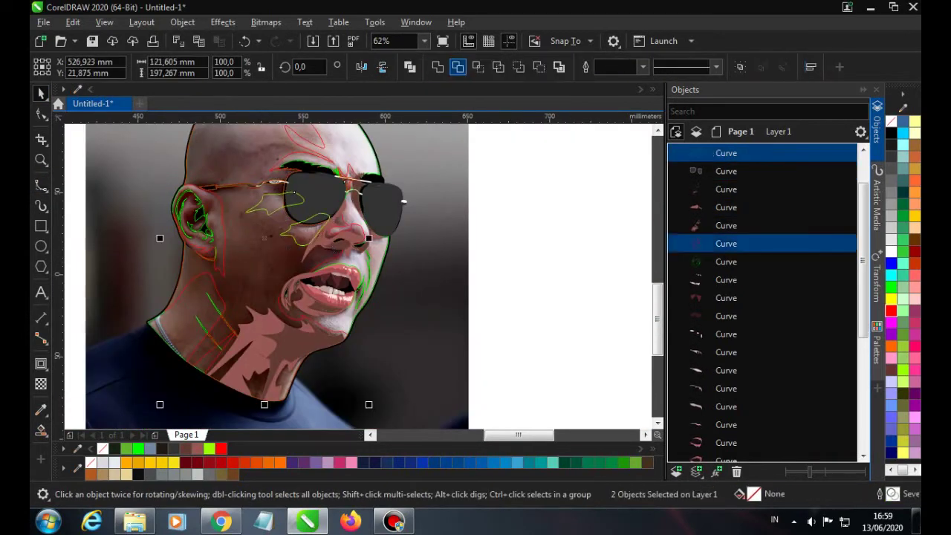
pyautogui.scroll(-3, 357, 275)
pyautogui.scroll(2, 297, 178)
pyautogui.press('space')
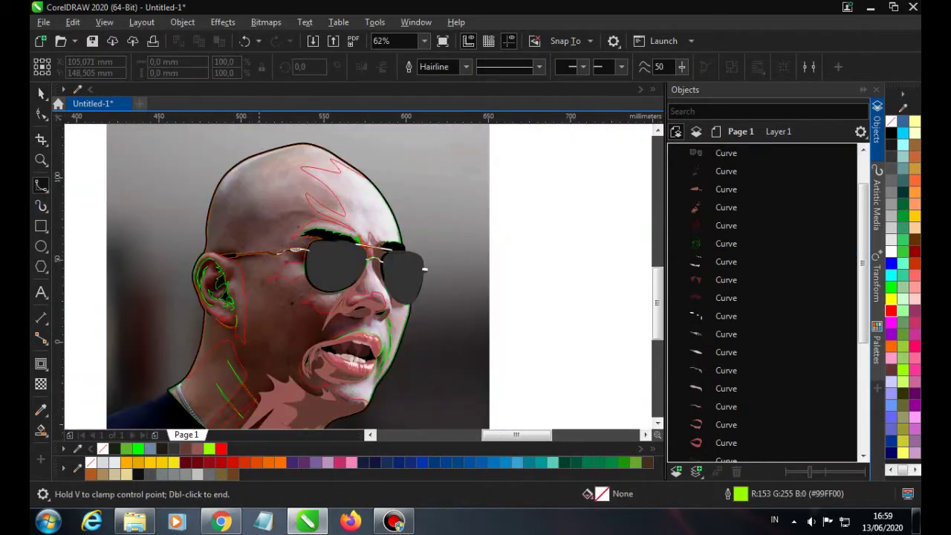
# Finish the back-of-head outline, then delete it as unwanted
pyautogui.scroll(2, 252, 312)
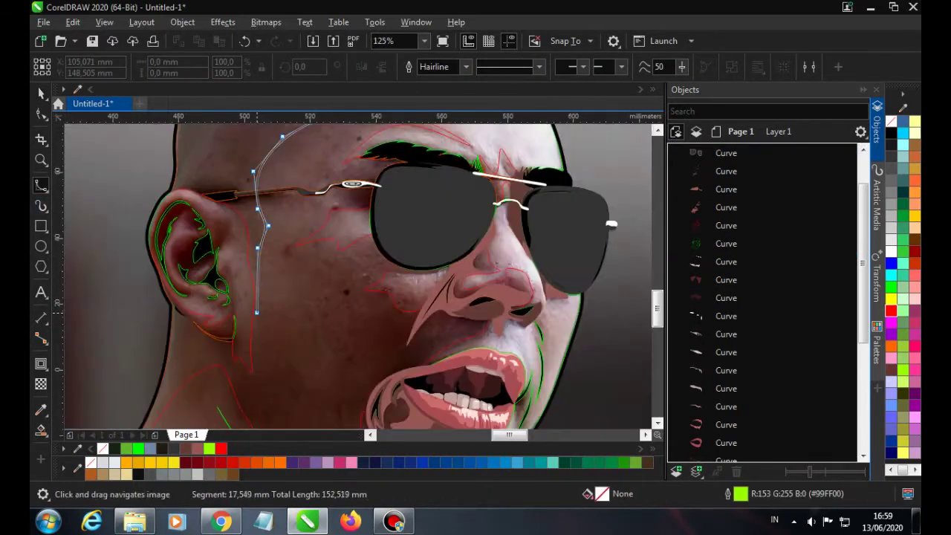
pyautogui.scroll(-3, 212, 196)
pyautogui.scroll(2, 212, 197)
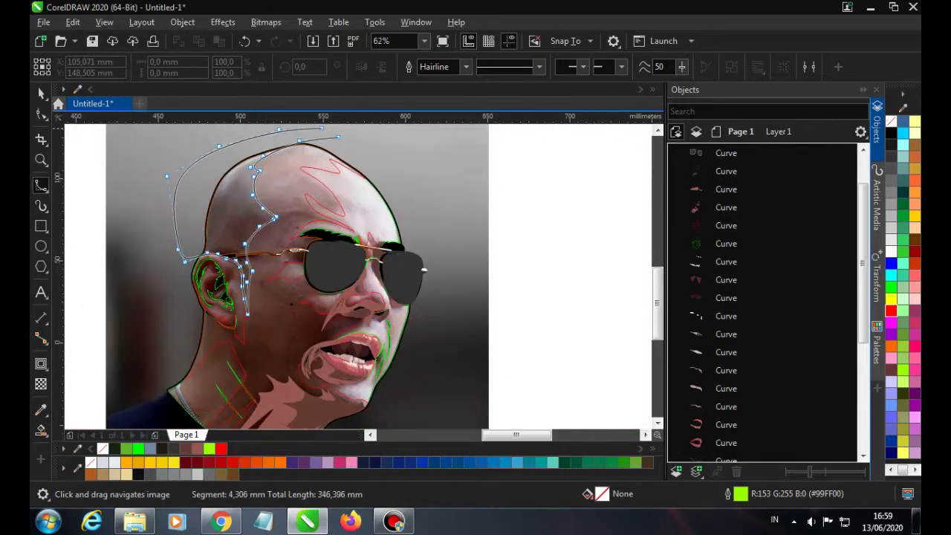
pyautogui.press('space')
pyautogui.press('Delete')
pyautogui.scroll(-1, 298, 267)
# Redraw the back-of-head shadow outline as a new B-spline
pyautogui.press('space')
pyautogui.scroll(2, 297, 223)
pyautogui.click(185, 217)
pyautogui.click(205, 193)
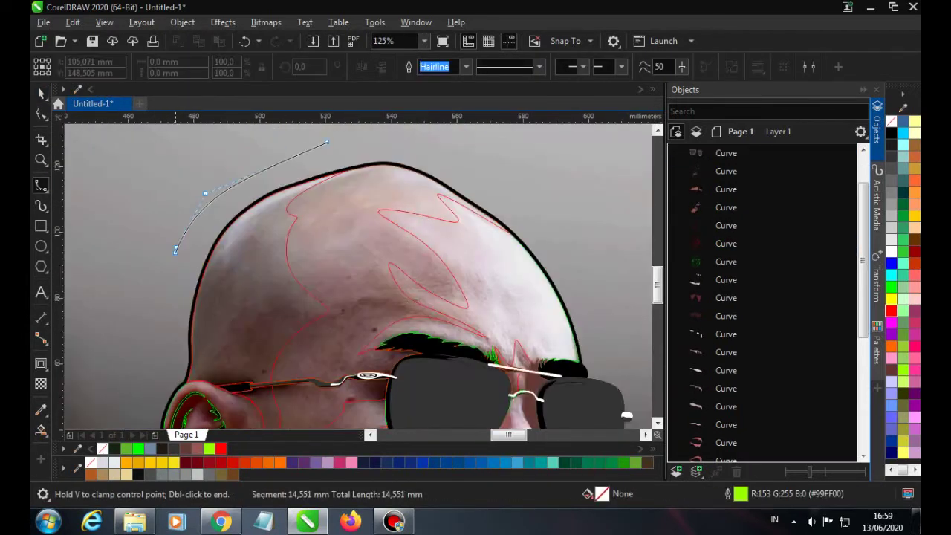
pyautogui.press('space')
pyautogui.press('Delete')
# Fill the back-of-head shadow shape dark grey #333333
pyautogui.click(238, 223)
pyautogui.click(237, 223)
pyautogui.scroll(-2, 356, 283)
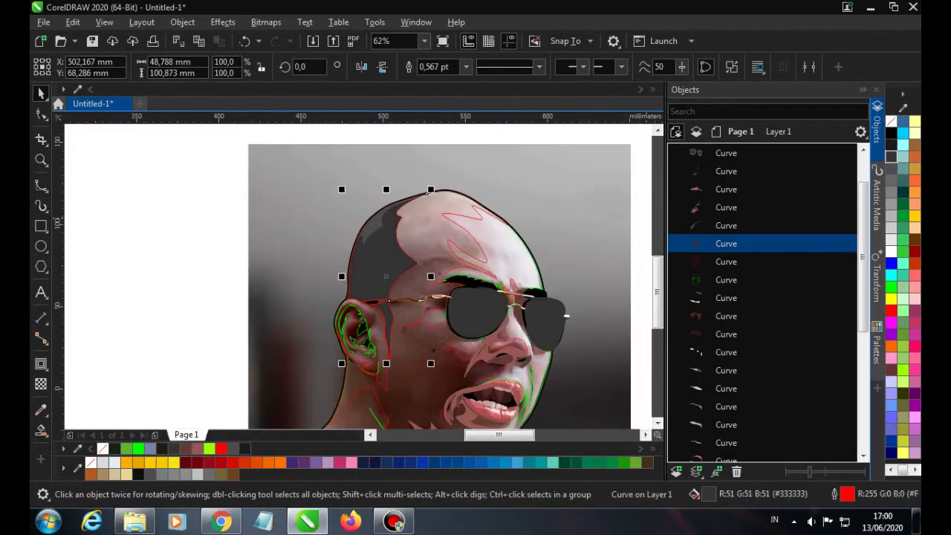
pyautogui.scroll(-2, 356, 283)
# Eyedrop the pink skin swatch #C9847F and apply it to the face shading
pyautogui.press('Escape')
pyautogui.hscroll(3, 446, 297)
pyautogui.press('i')
pyautogui.click(518, 378)
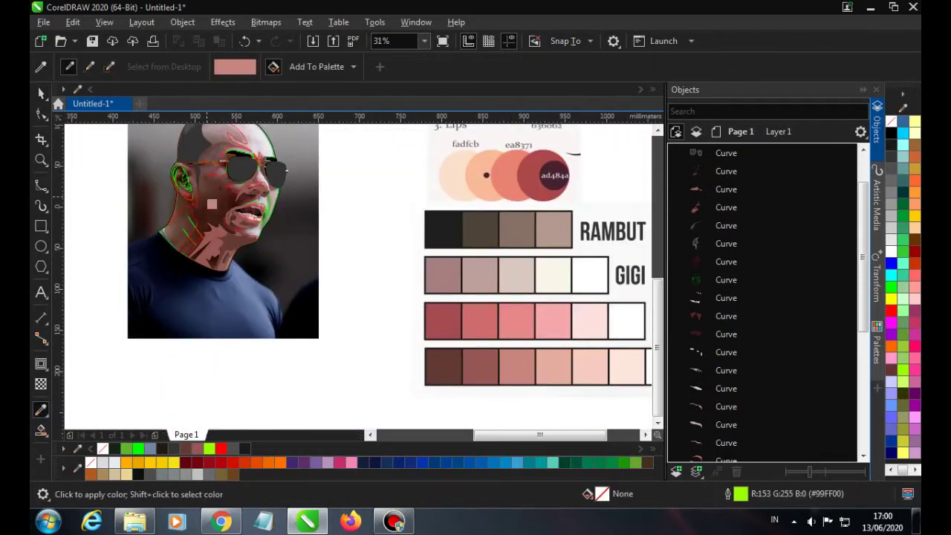
pyautogui.click(209, 202)
pyautogui.press('space')
pyautogui.scroll(3, 260, 193)
pyautogui.scroll(-3, 260, 193)
# Begin a B-spline shadow outline on the nose
pyautogui.click(222, 245)
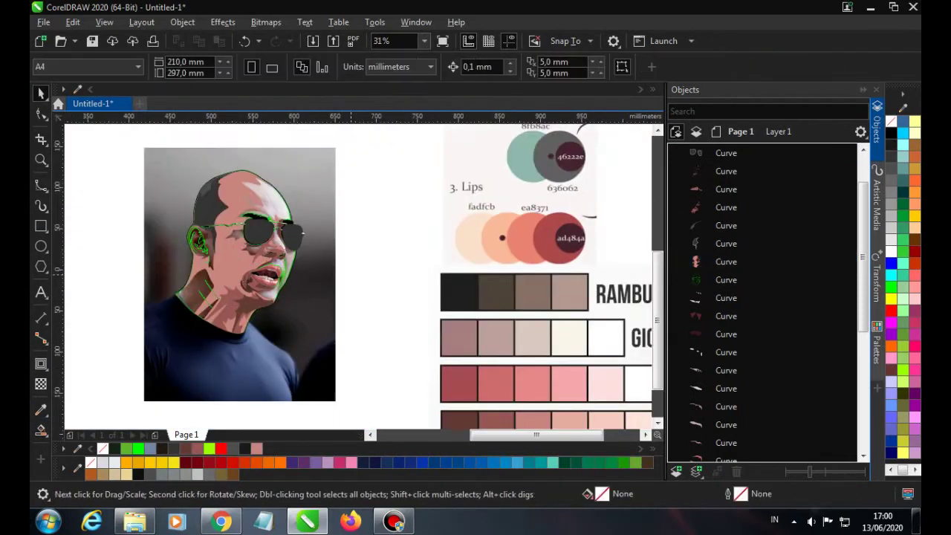
pyautogui.scroll(5, 260, 193)
pyautogui.press('space')
pyautogui.scroll(2, 282, 193)
pyautogui.click(288, 162)
pyautogui.scroll(-2, 287, 162)
# Finish the nose outline and give a skin shape a green outline
pyautogui.click(278, 177)
pyautogui.click(282, 194)
pyautogui.click(303, 197)
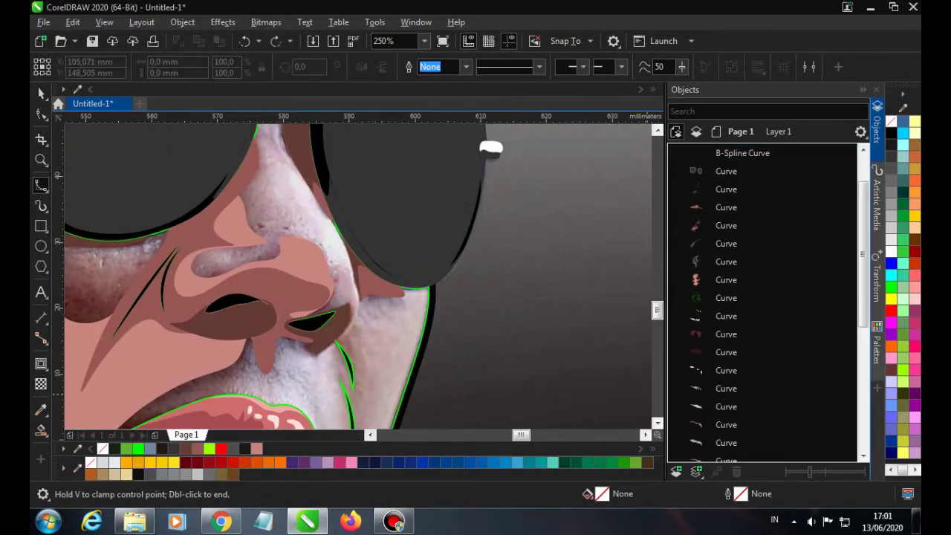
pyautogui.click(726, 261)
pyautogui.doubleClick(739, 494)
pyautogui.click(387, 187)
pyautogui.click(444, 274)
pyautogui.click(589, 357)
pyautogui.scroll(-4, 400, 217)
# Change another shape's outline colour in the Outline Pen dialog
pyautogui.press('F12')
pyautogui.click(371, 185)
pyautogui.click(444, 274)
pyautogui.click(589, 358)
pyautogui.scroll(2, 320, 201)
pyautogui.scroll(-2, 320, 201)
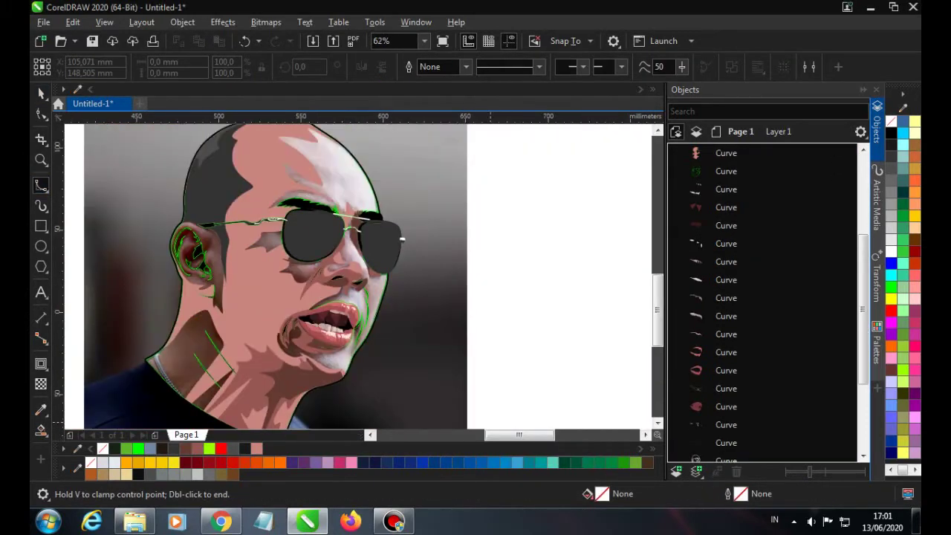
# Set the outline colour to chartreuse #99FF00 in Outline Pen
pyautogui.press('F12')
pyautogui.click(383, 186)
pyautogui.click(383, 187)
pyautogui.click(382, 187)
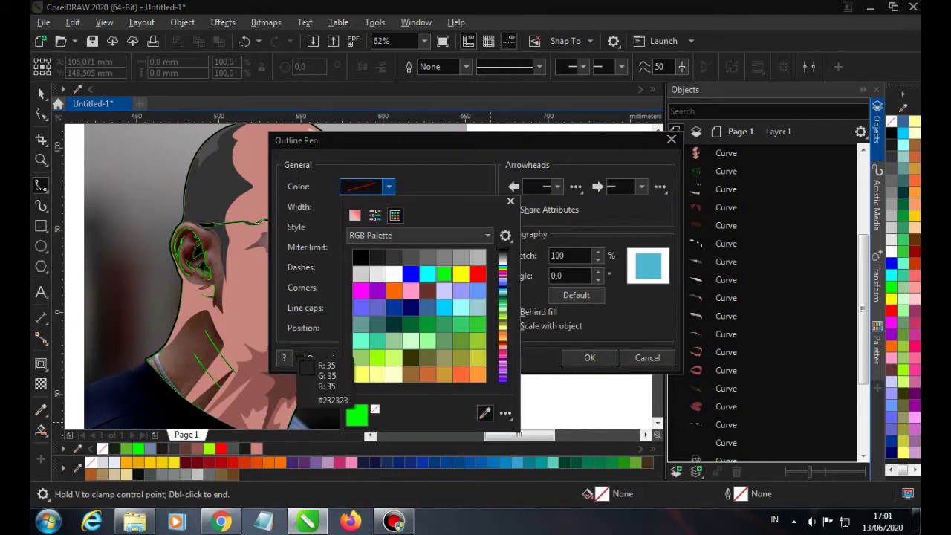
pyautogui.click(377, 356)
pyautogui.click(589, 357)
pyautogui.scroll(4, 312, 288)
pyautogui.scroll(-1, 312, 288)
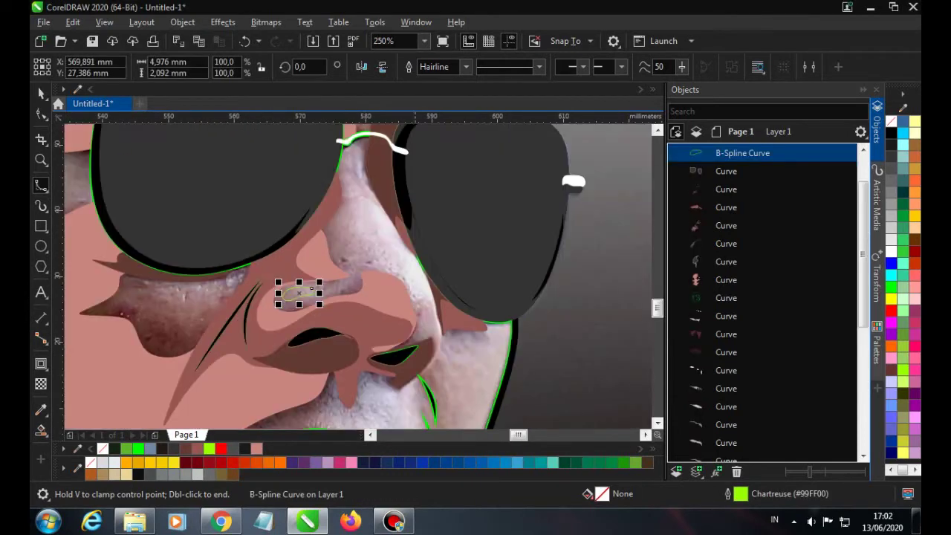
# Trace a highlight curve down the nose, ending at the lip corner
pyautogui.scroll(1, 312, 288)
pyautogui.click(370, 250)
pyautogui.click(375, 272)
pyautogui.click(376, 288)
pyautogui.click(387, 303)
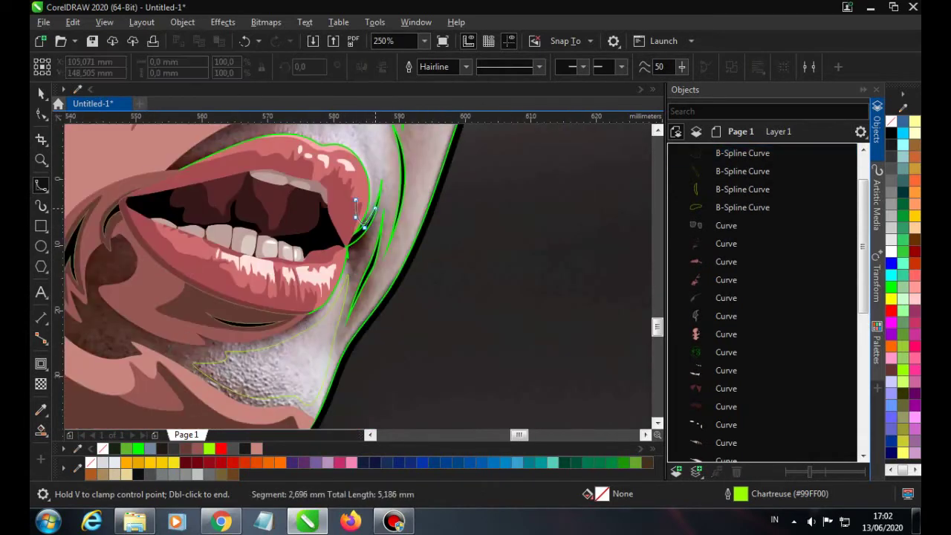
pyautogui.doubleClick(349, 299)
# Trace the lip-corner highlight curves and combine them with the other lip curves (Ctrl+L)
pyautogui.click(384, 196)
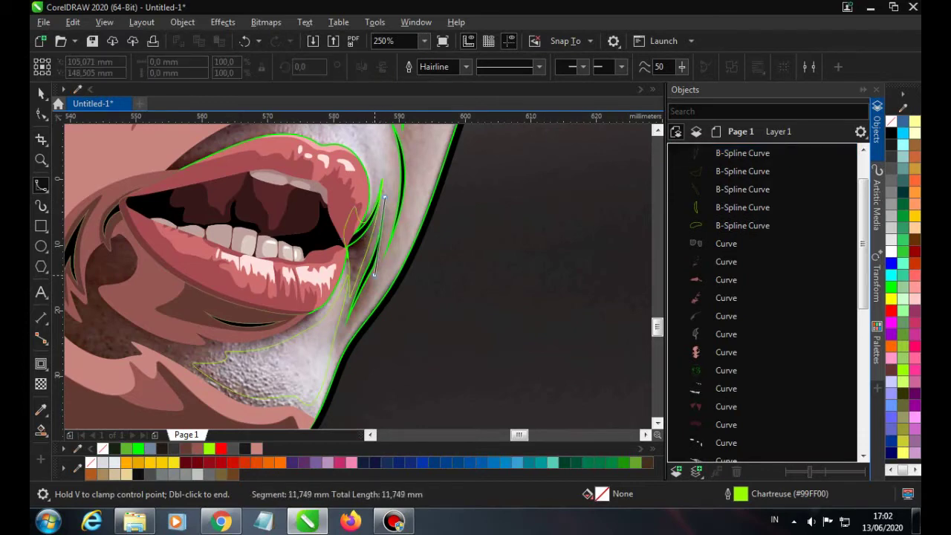
pyautogui.doubleClick(336, 346)
pyautogui.press('space')
pyautogui.keyDown('shift'); pyautogui.click(742, 170); pyautogui.keyUp('shift')
pyautogui.hotkey('ctrl', 'l')
pyautogui.scroll(-3, 357, 223)
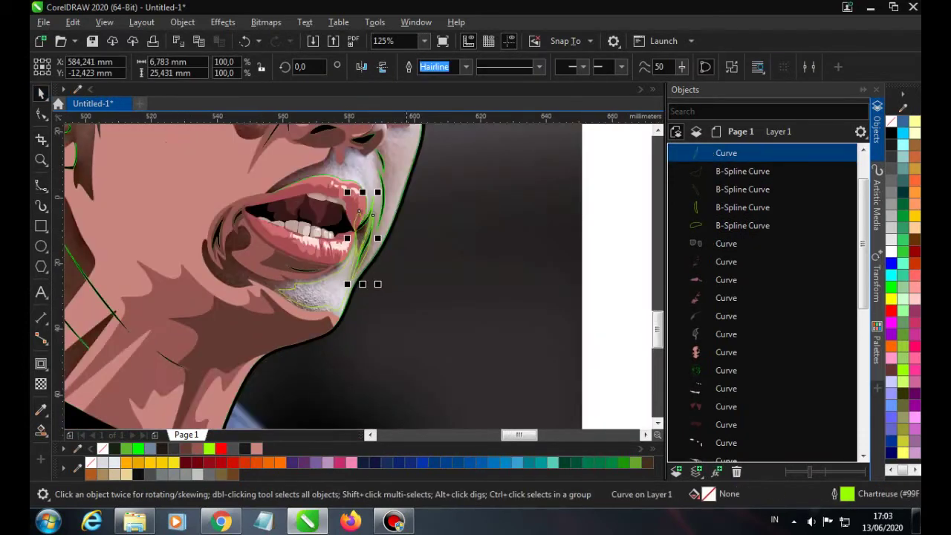
pyautogui.keyDown('shift'); pyautogui.click(414, 218); pyautogui.keyUp('shift')
pyautogui.hotkey('ctrl', 'l')
# Trace a highlight curve along the upper lip
pyautogui.scroll(3, 414, 218)
pyautogui.press('space')
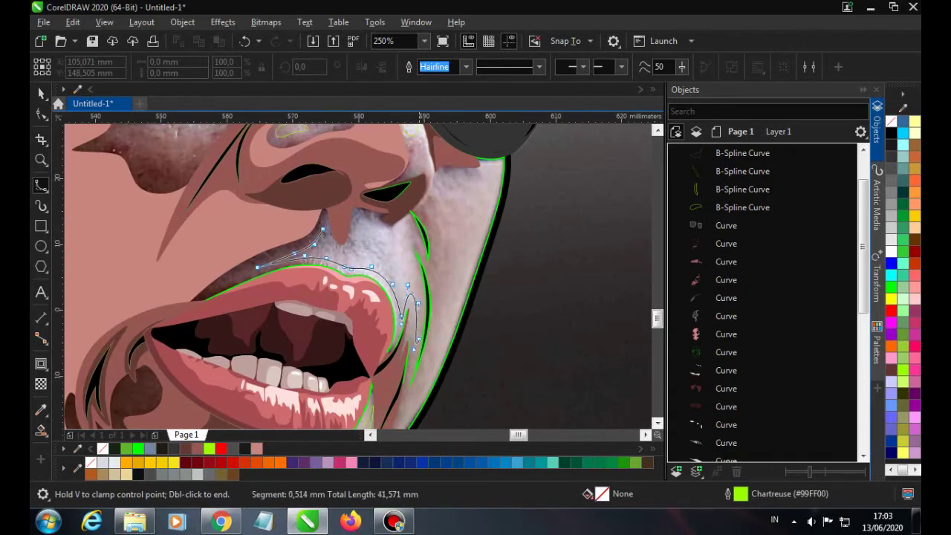
pyautogui.doubleClick(413, 348)
pyautogui.scroll(3, 298, 222)
# Trace cheek highlight shapes under the left sunglasses lens
pyautogui.click(142, 222)
pyautogui.click(191, 229)
pyautogui.click(248, 225)
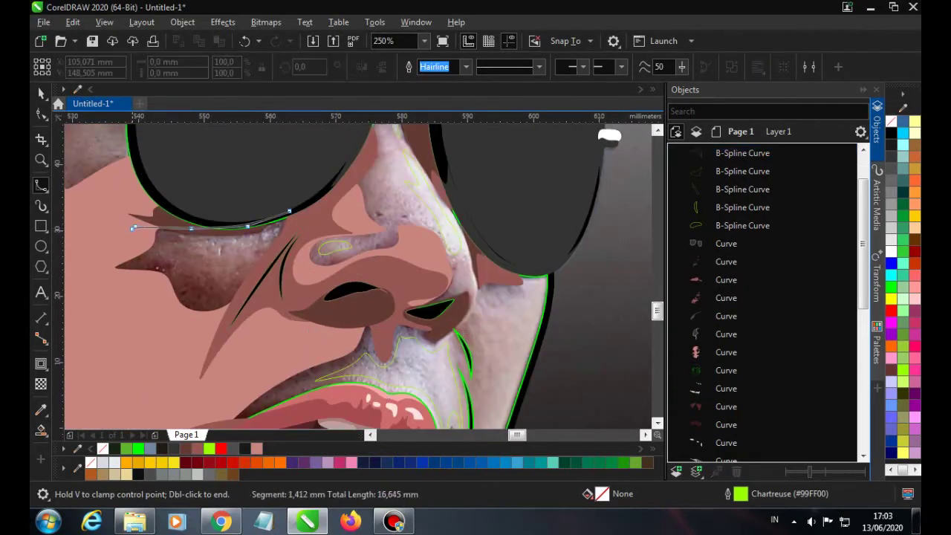
pyautogui.doubleClick(253, 255)
pyautogui.scroll(-1, 253, 256)
pyautogui.click(223, 237)
pyautogui.doubleClick(320, 253)
pyautogui.scroll(-2, 297, 260)
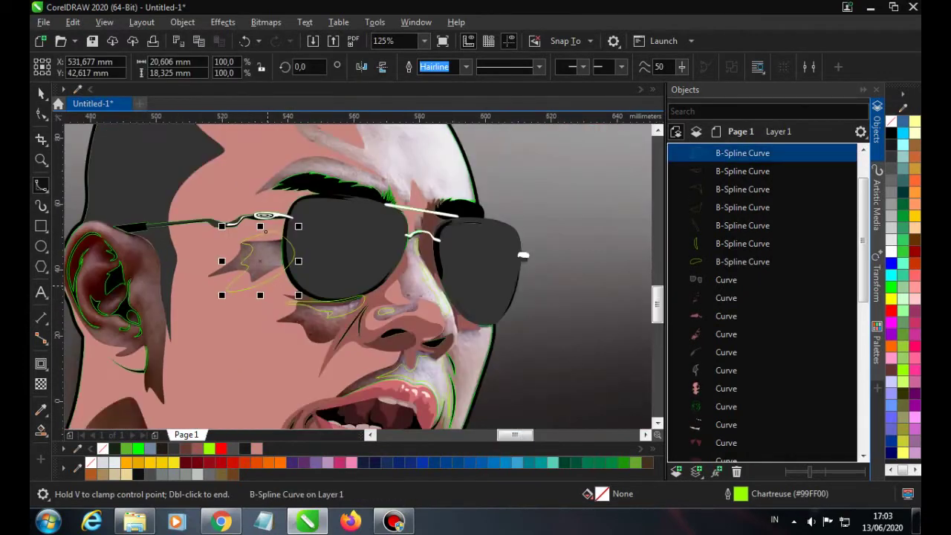
# Trace a highlight curve above the brow
pyautogui.click(217, 339)
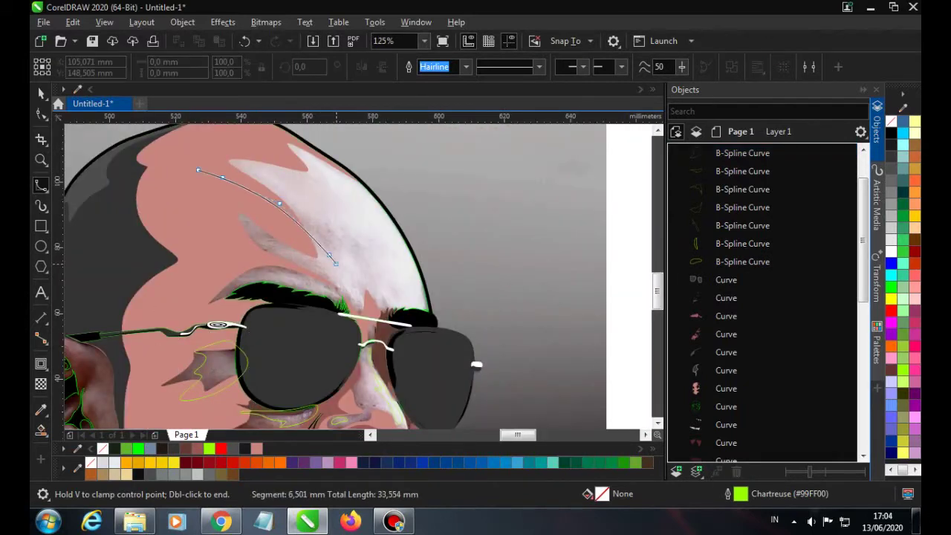
pyautogui.scroll(-1, 298, 298)
pyautogui.scroll(2, 349, 261)
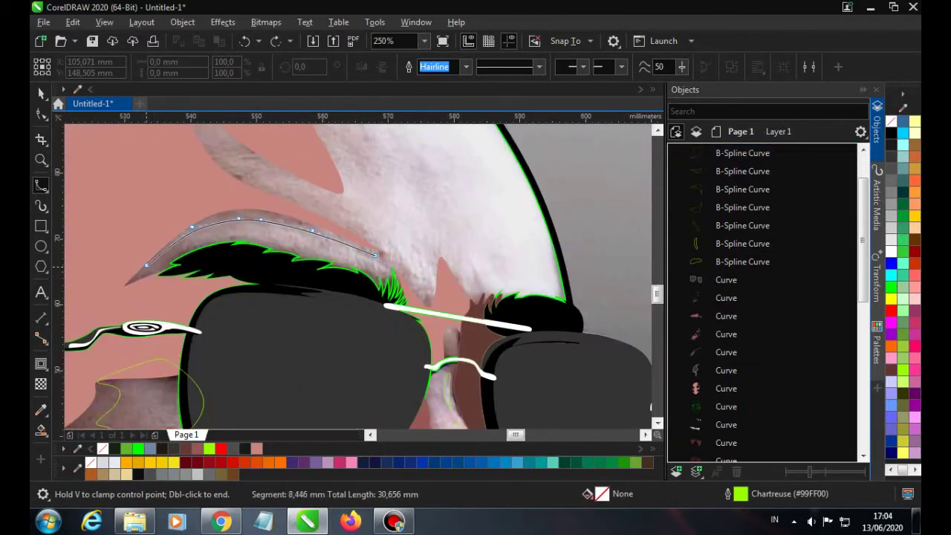
pyautogui.doubleClick(384, 268)
pyautogui.scroll(-1, 384, 268)
# Trace the scalp highlight and combine the head highlight curves into one shape
pyautogui.click(338, 176)
pyautogui.click(361, 198)
pyautogui.click(322, 204)
pyautogui.click(348, 219)
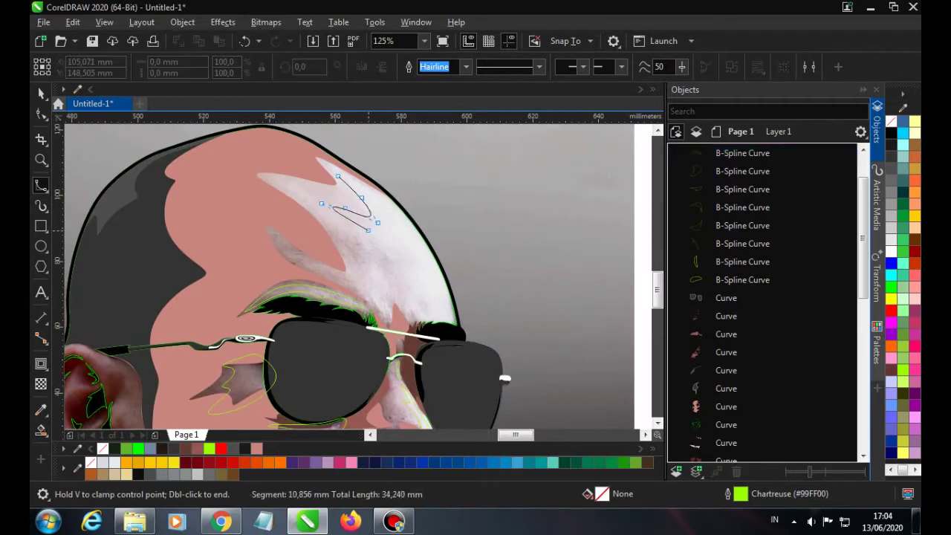
pyautogui.doubleClick(475, 315)
pyautogui.press('space')
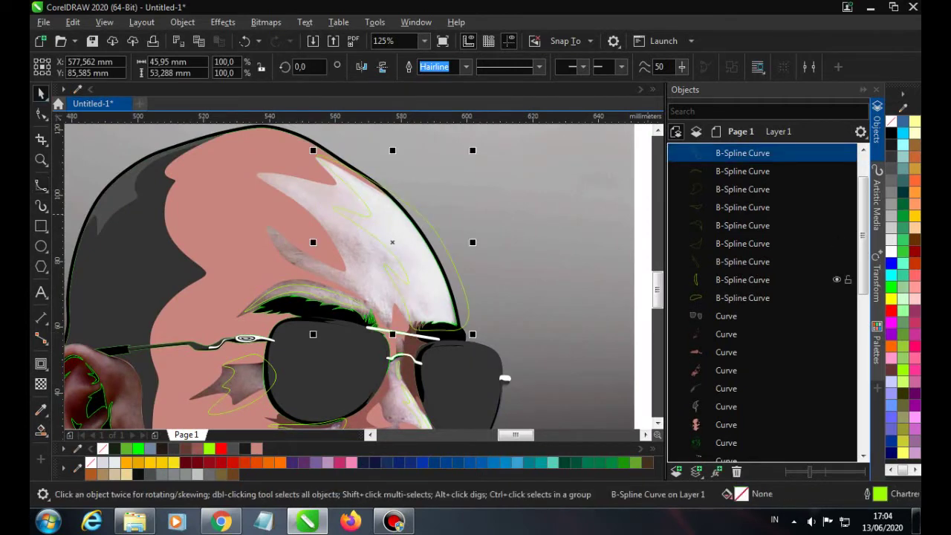
pyautogui.hotkey('ctrl', 'l')
# Fill the head highlight with pale pink sampled from the palette sheet
pyautogui.scroll(-5, 520, 309)
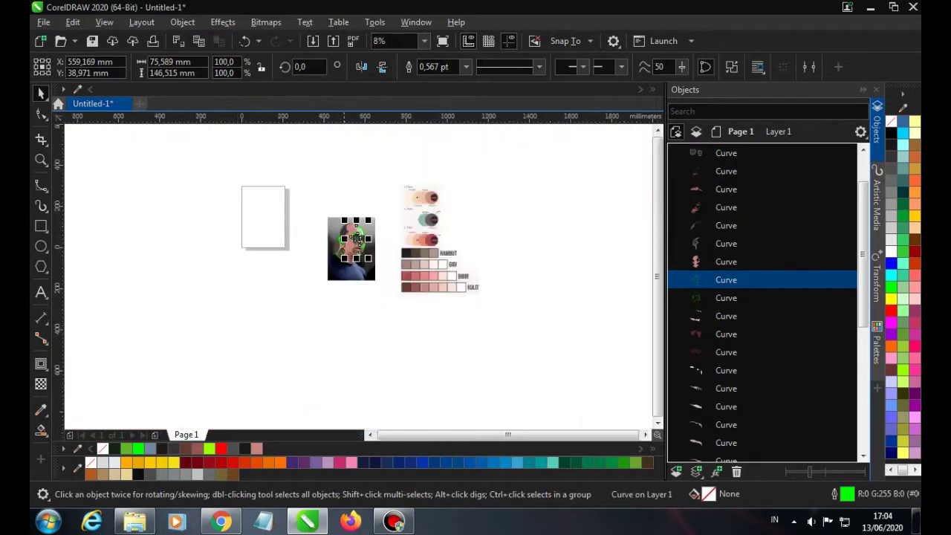
pyautogui.press('i')
pyautogui.scroll(2, 520, 312)
pyautogui.click(520, 304)
pyautogui.scroll(2, 297, 215)
pyautogui.click(312, 190)
pyautogui.press('space')
# Trace a highlight curve along the neck edge
pyautogui.scroll(-2, 312, 223)
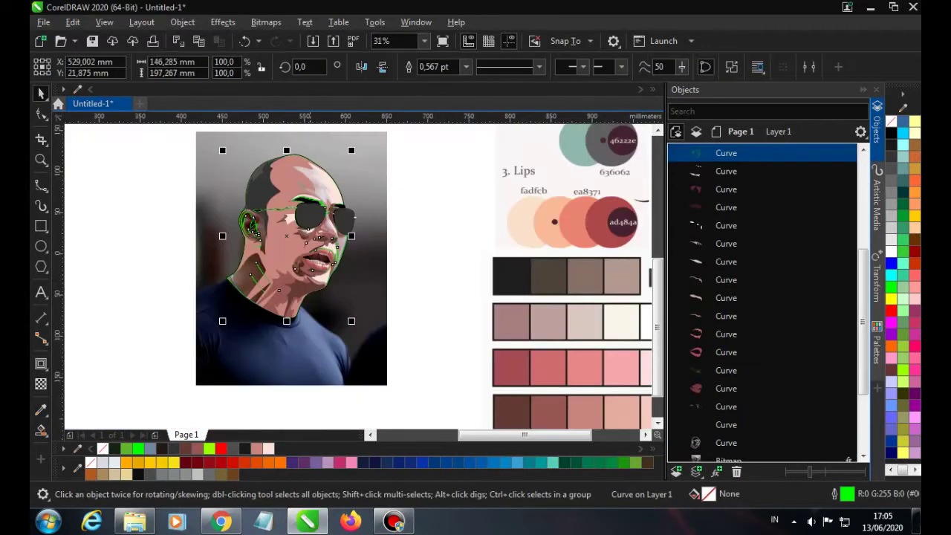
pyautogui.scroll(2, 312, 223)
pyautogui.scroll(-5, 277, 227)
pyautogui.scroll(5, 277, 227)
pyautogui.scroll(-5, 277, 227)
pyautogui.scroll(5, 277, 227)
pyautogui.press('i')
pyautogui.scroll(-3, 277, 228)
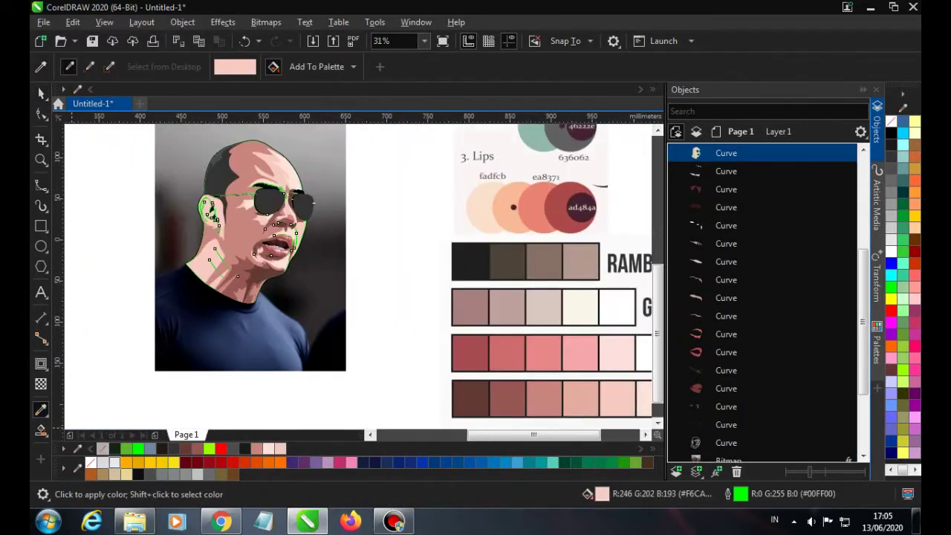
pyautogui.press('space')
pyautogui.scroll(3, 277, 227)
pyautogui.scroll(3, 176, 401)
pyautogui.click(41, 186)
pyautogui.click(195, 302)
pyautogui.click(242, 256)
pyautogui.click(268, 232)
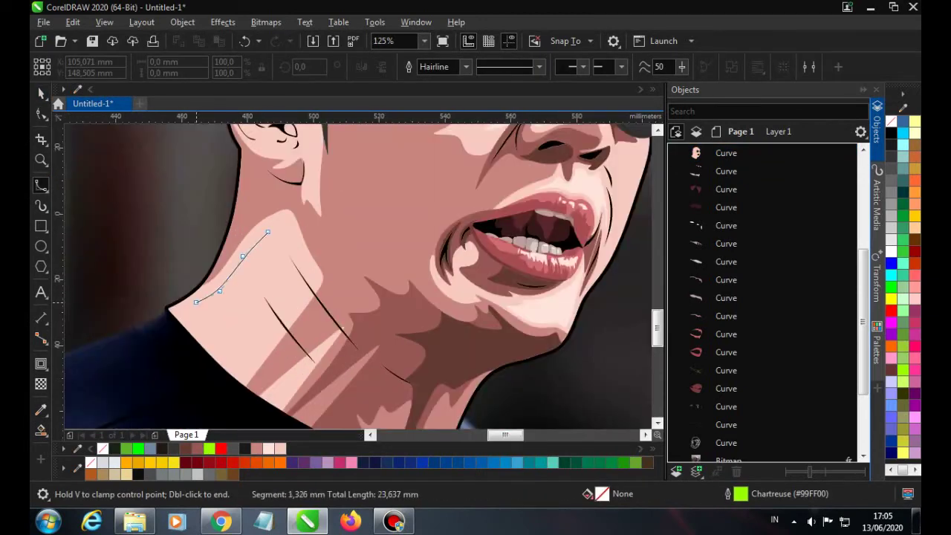
# Combine the neck shapes and fill the neck highlight white with no outline
pyautogui.scroll(-3, 301, 257)
pyautogui.press('space')
pyautogui.scroll(3, 300, 257)
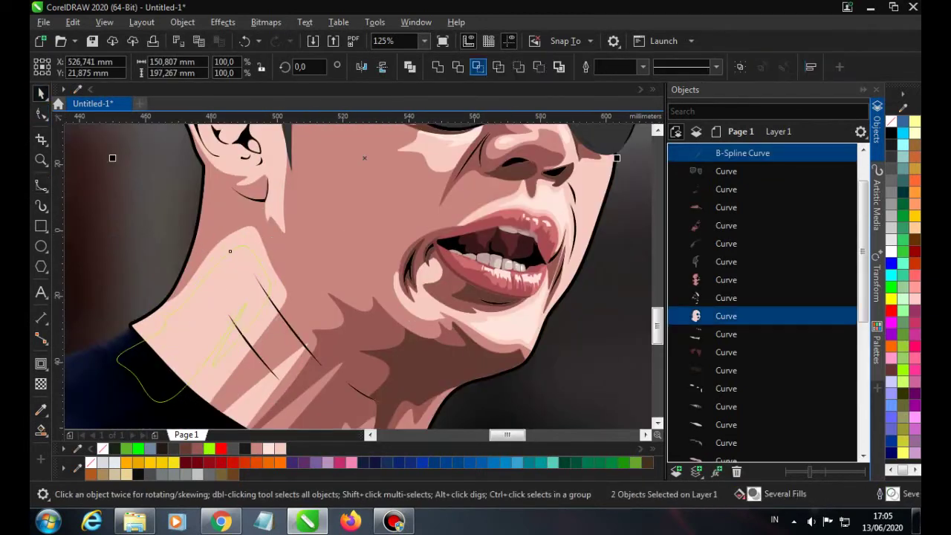
pyautogui.scroll(-3, 301, 257)
pyautogui.press('i')
pyautogui.scroll(-5, 479, 305)
pyautogui.scroll(5, 475, 301)
pyautogui.press('space')
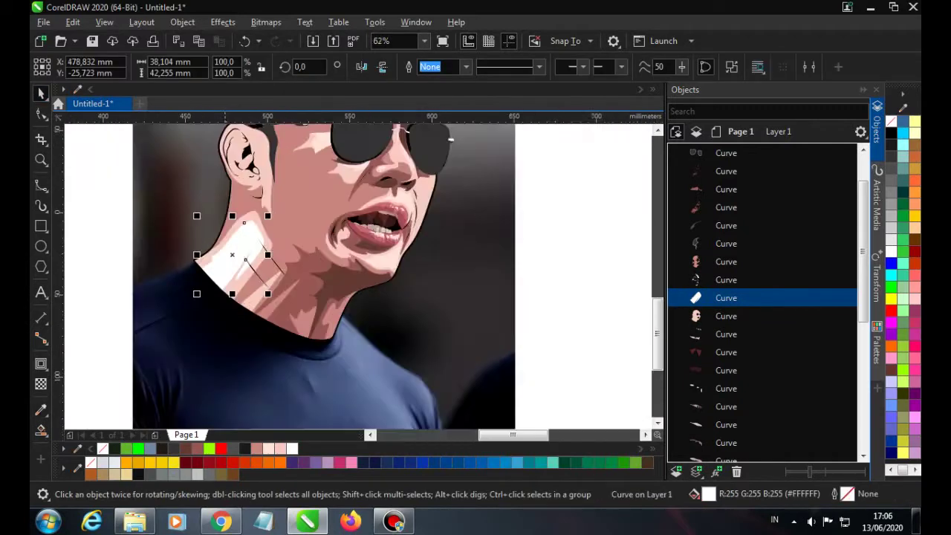
pyautogui.scroll(-2, 411, 171)
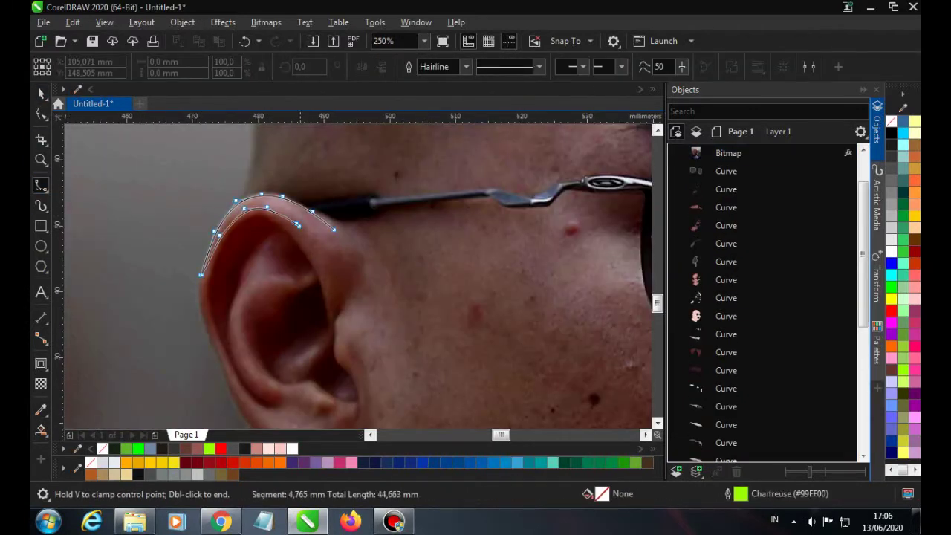
# Finish the ear rim curve and trace the outer and inner ear highlight shapes
pyautogui.doubleClick(323, 257)
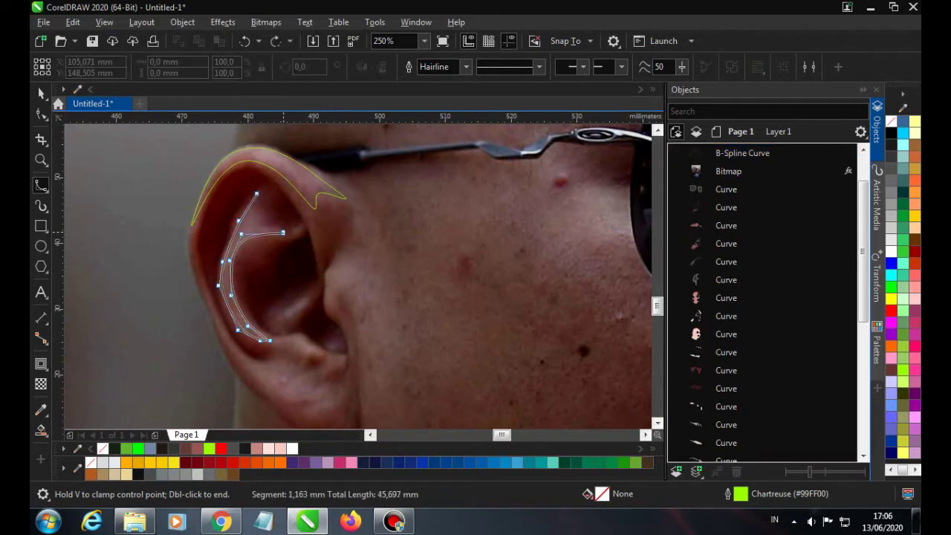
pyautogui.doubleClick(283, 233)
pyautogui.scroll(2, 290, 245)
pyautogui.click(252, 235)
pyautogui.click(283, 222)
pyautogui.doubleClick(384, 266)
pyautogui.scroll(-2, 342, 245)
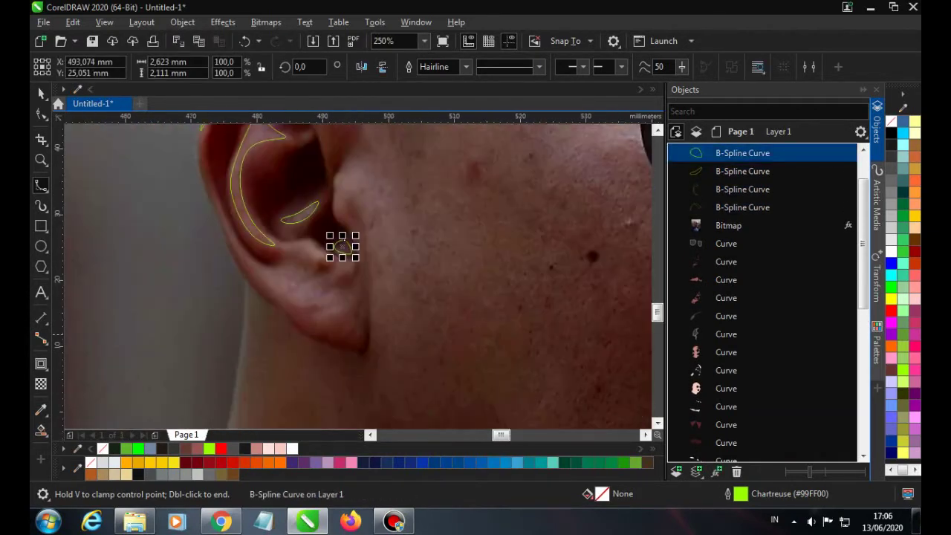
pyautogui.doubleClick(356, 298)
pyautogui.scroll(-3, 357, 298)
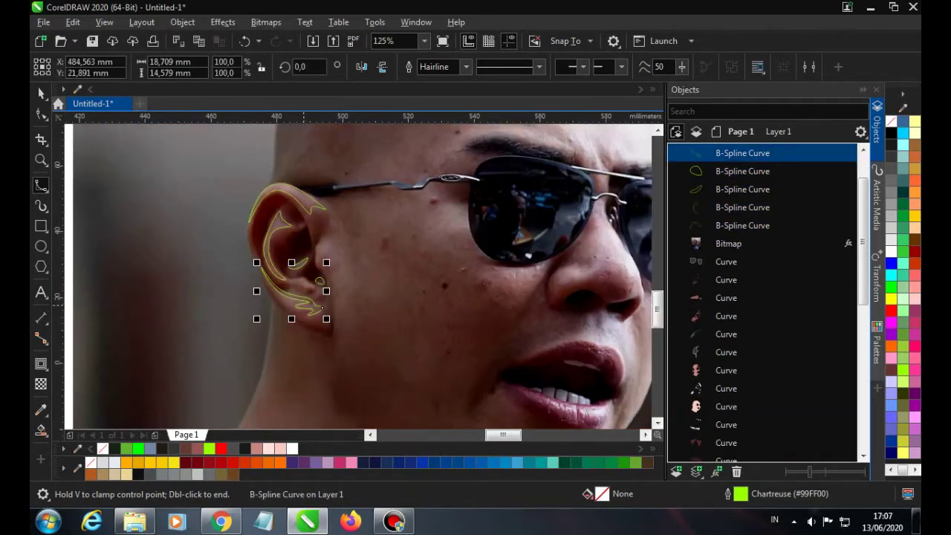
pyautogui.press('space')
pyautogui.scroll(-2, 357, 298)
# Select the artwork and a face curve over the reference photo
pyautogui.click(297, 215)
pyautogui.keyDown('shift'); pyautogui.click(367, 359); pyautogui.keyUp('shift')
pyautogui.scroll(2, 367, 359)
pyautogui.scroll(-2, 367, 359)
pyautogui.scroll(-1, 163, 230)
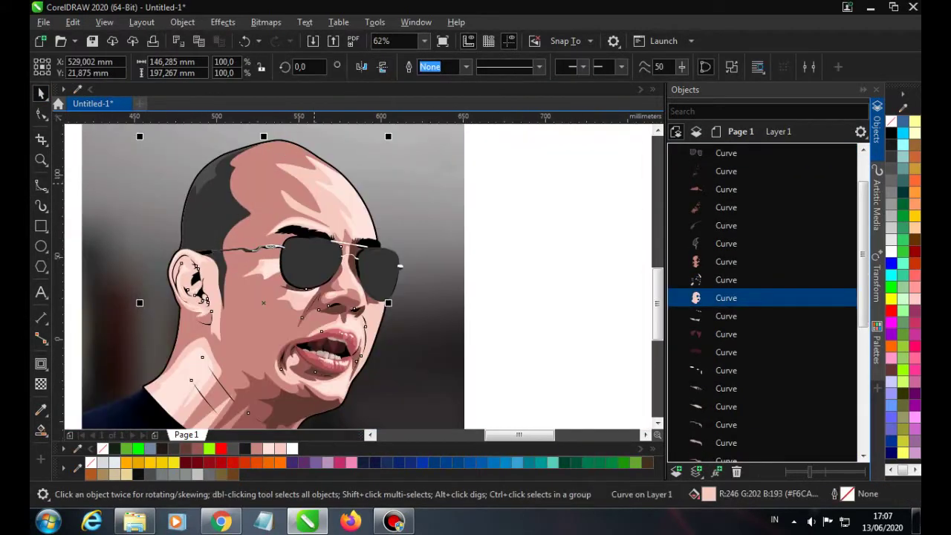
pyautogui.scroll(-2, 163, 230)
pyautogui.scroll(2, 164, 230)
# Sample the pale skin tone #FDE3DC with the Color Eyedropper
pyautogui.press('i')
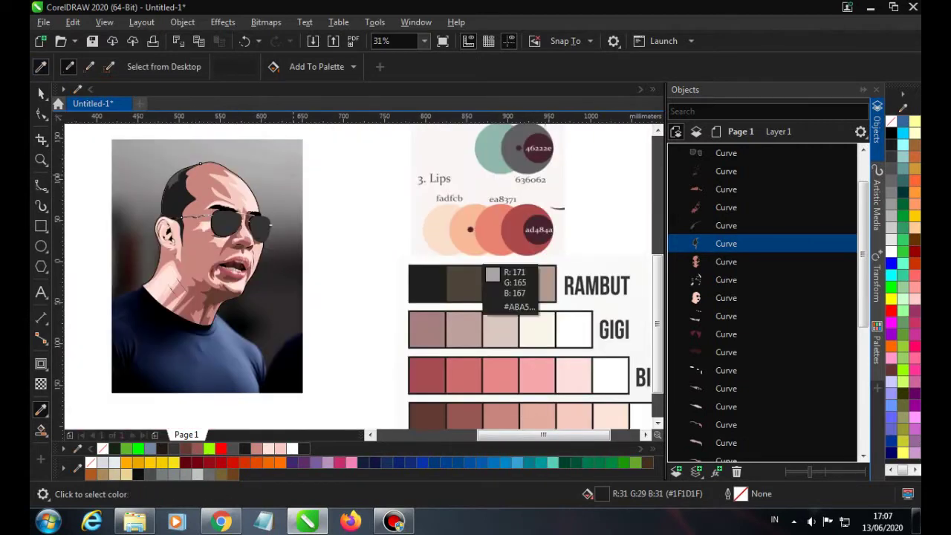
pyautogui.scroll(-1, 159, 204)
pyautogui.scroll(2, 158, 204)
pyautogui.scroll(3, 158, 205)
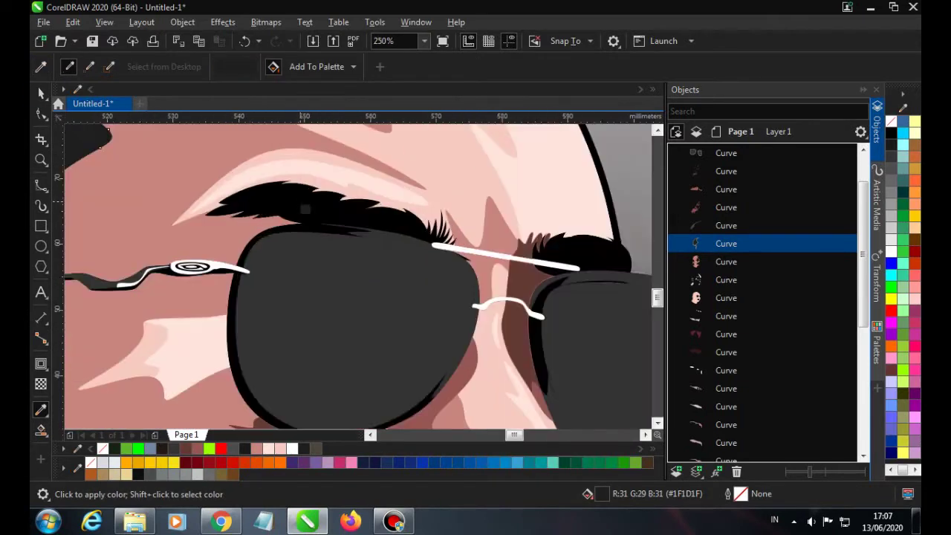
pyautogui.scroll(-2, 158, 204)
pyautogui.press('space')
pyautogui.scroll(2, 297, 245)
# Fill the sunglasses lens shape cyan
pyautogui.click(297, 245)
pyautogui.scroll(-2, 298, 245)
pyautogui.click(891, 262)
pyautogui.click(903, 132)
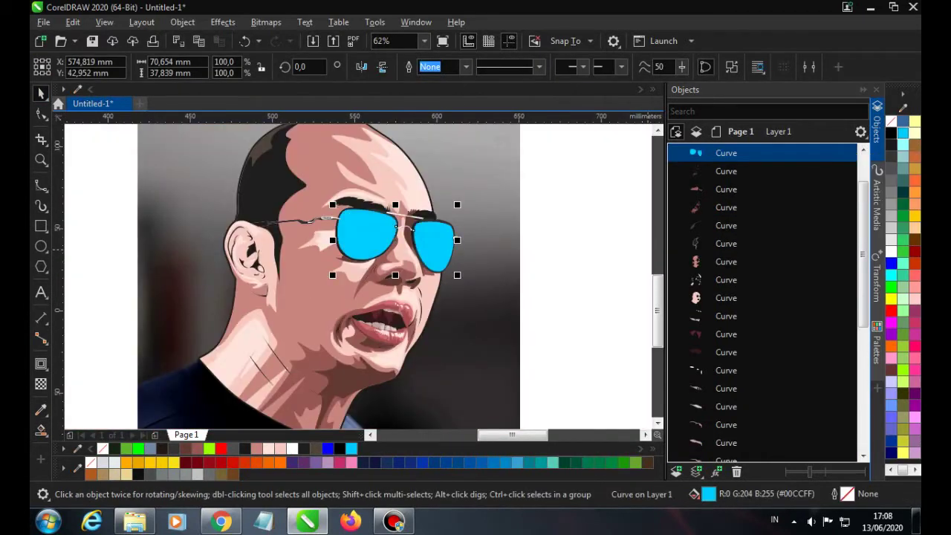
pyautogui.scroll(-3, 325, 217)
pyautogui.scroll(2, 300, 216)
# Turn the small hair shape on the scalp the pale skin tone #FDE3DC
pyautogui.click(301, 215)
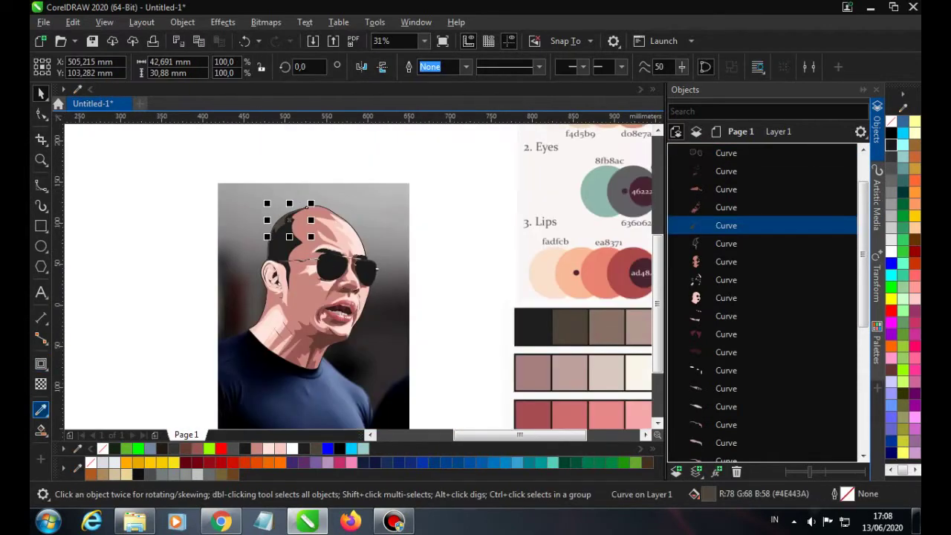
pyautogui.press('space')
pyautogui.scroll(3, 288, 215)
pyautogui.scroll(-3, 288, 216)
pyautogui.click(288, 215)
pyautogui.scroll(4, 288, 216)
pyautogui.press('space')
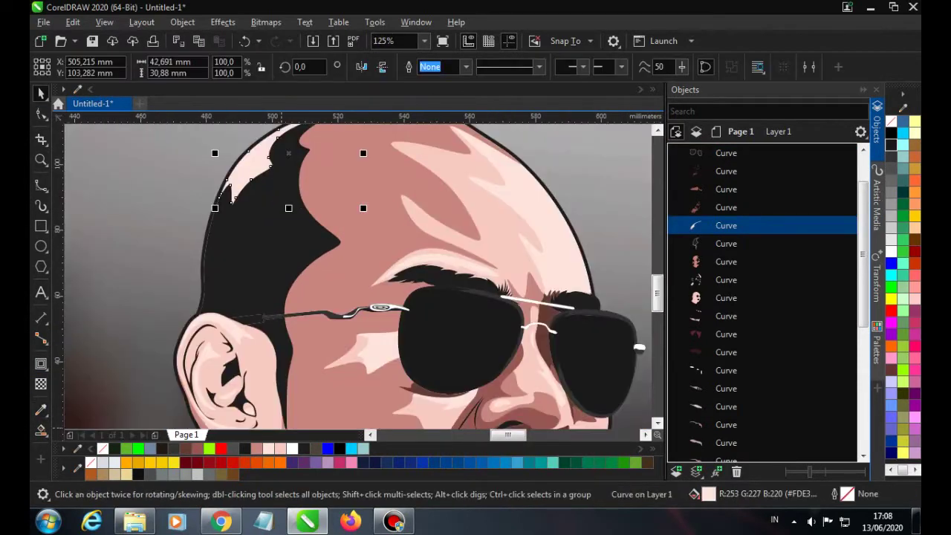
pyautogui.scroll(-4, 356, 275)
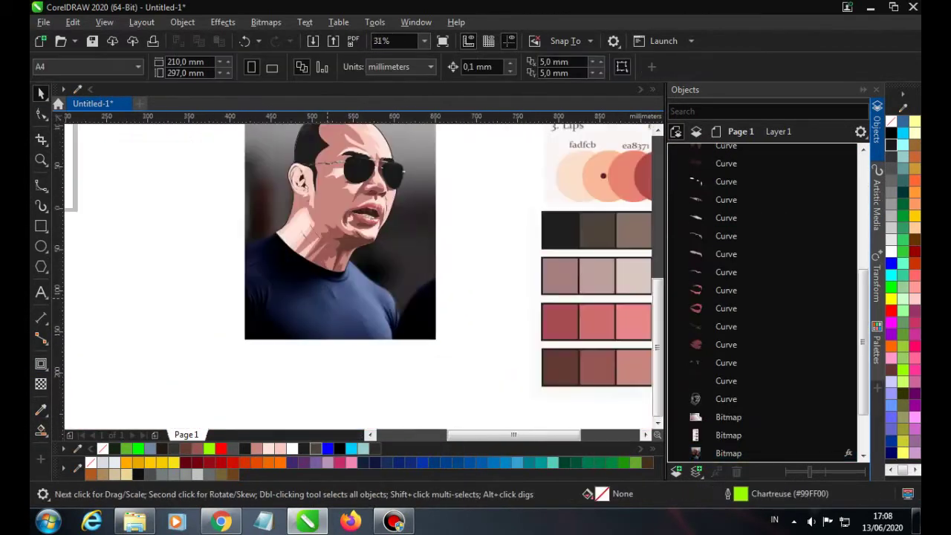
pyautogui.scroll(3, 356, 275)
# Bring the reference photo to the front and begin a curve along the ear
pyautogui.press('space')
pyautogui.scroll(1, 356, 274)
pyautogui.scroll(2, 260, 223)
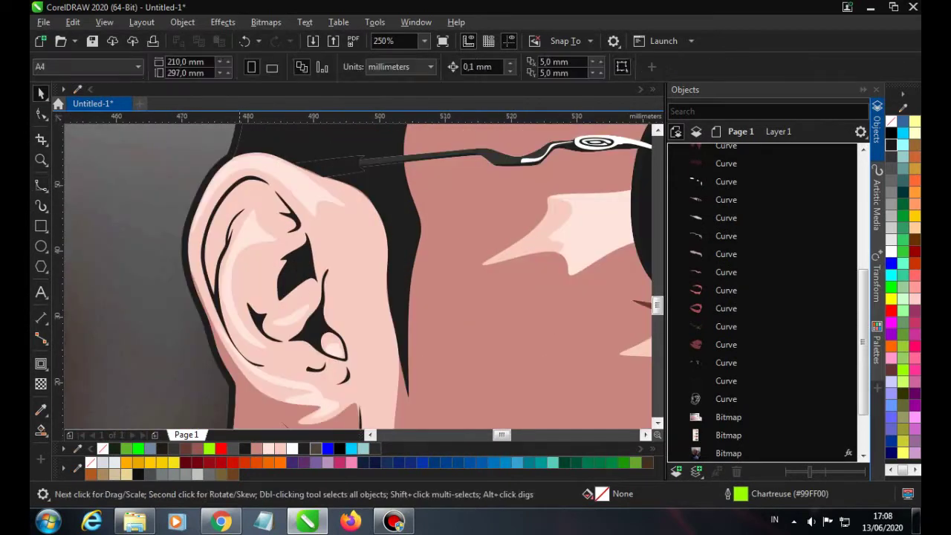
pyautogui.scroll(-2, 260, 222)
pyautogui.hotkey('ctrl', 'Home')
pyautogui.scroll(2, 260, 193)
pyautogui.click(251, 190)
pyautogui.click(264, 189)
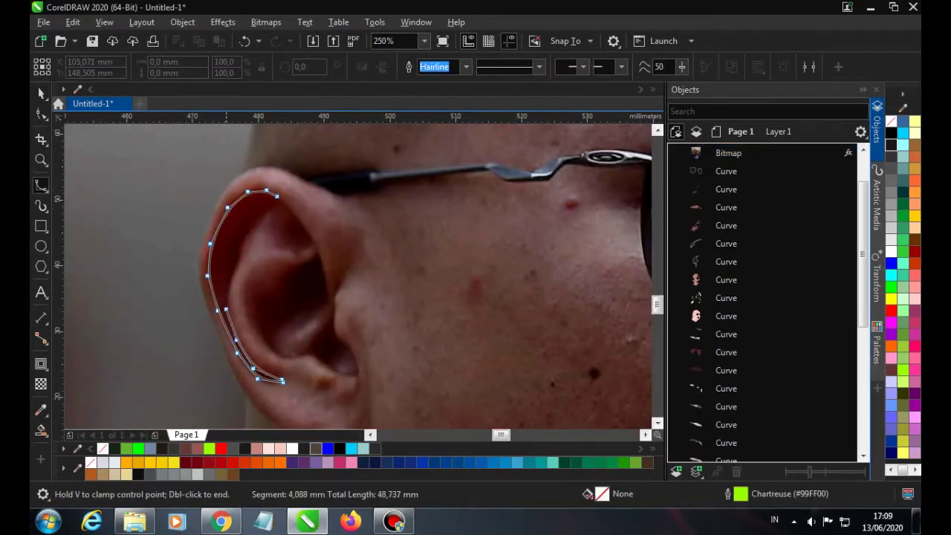
# Finish the outer ear rim and inner ear shapes, then trace the next inner ear contour
pyautogui.doubleClick(286, 240)
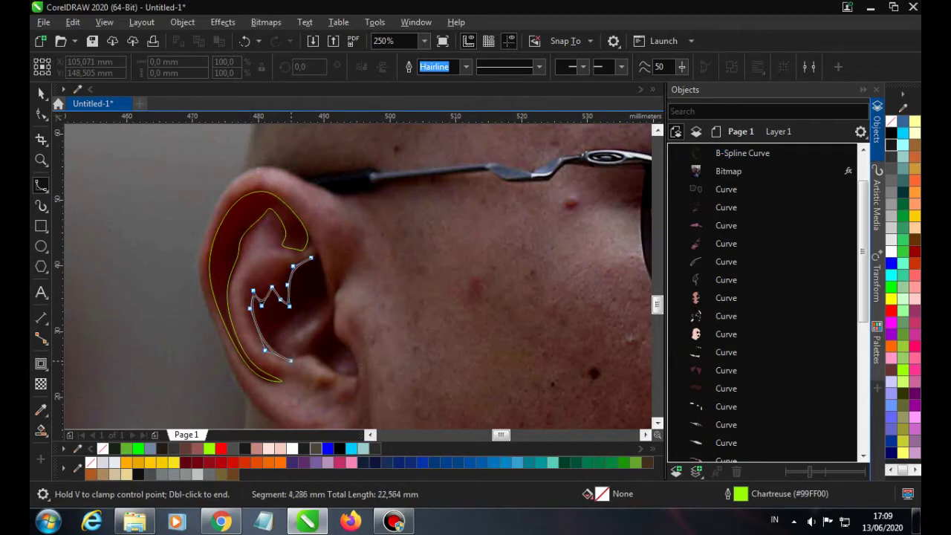
pyautogui.doubleClick(311, 257)
pyautogui.scroll(2, 311, 257)
pyautogui.click(294, 246)
pyautogui.click(265, 285)
pyautogui.click(246, 304)
pyautogui.click(227, 315)
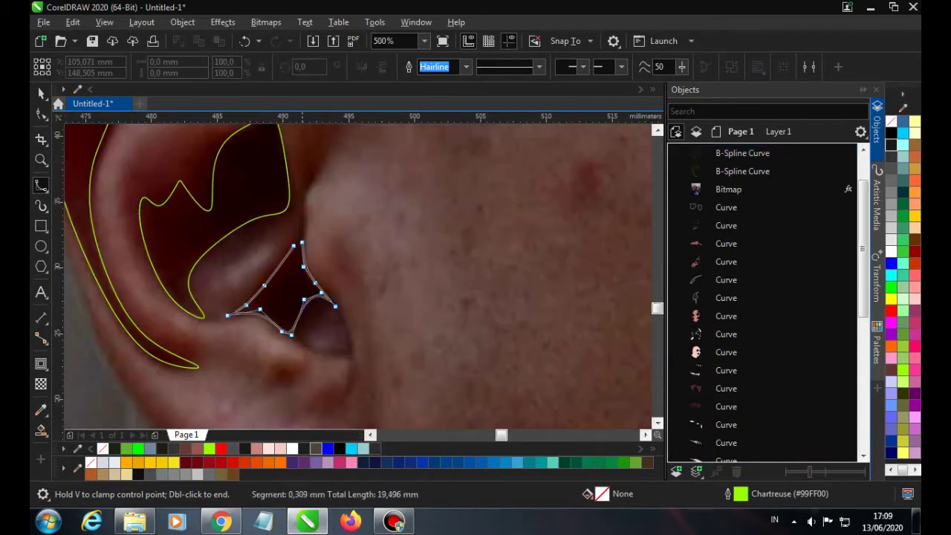
pyautogui.doubleClick(335, 306)
pyautogui.scroll(-2, 335, 306)
# Trace the earlobe outline as a closed curve
pyautogui.click(231, 270)
pyautogui.click(270, 303)
pyautogui.click(310, 330)
pyautogui.click(350, 314)
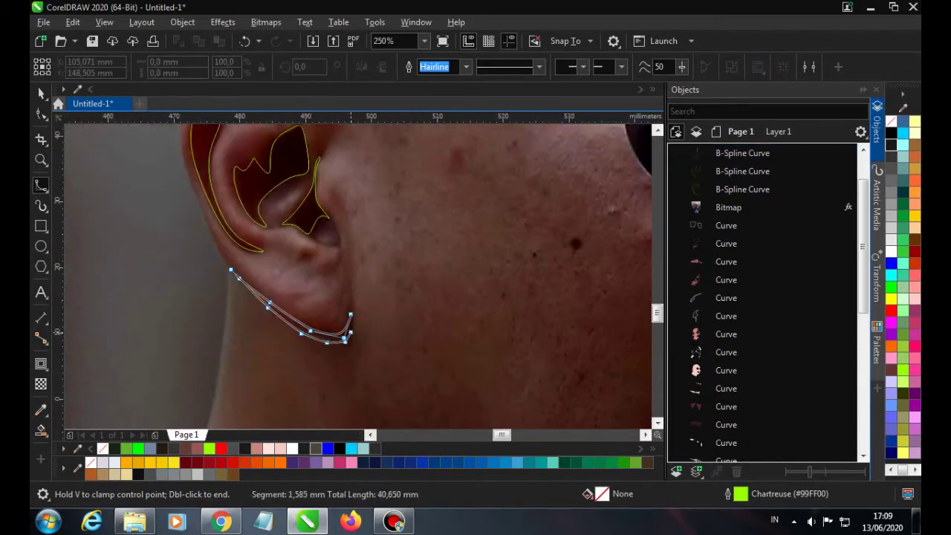
pyautogui.doubleClick(349, 338)
pyautogui.press('space')
pyautogui.scroll(-2, 349, 338)
pyautogui.scroll(-2, 202, 346)
pyautogui.scroll(2, 327, 275)
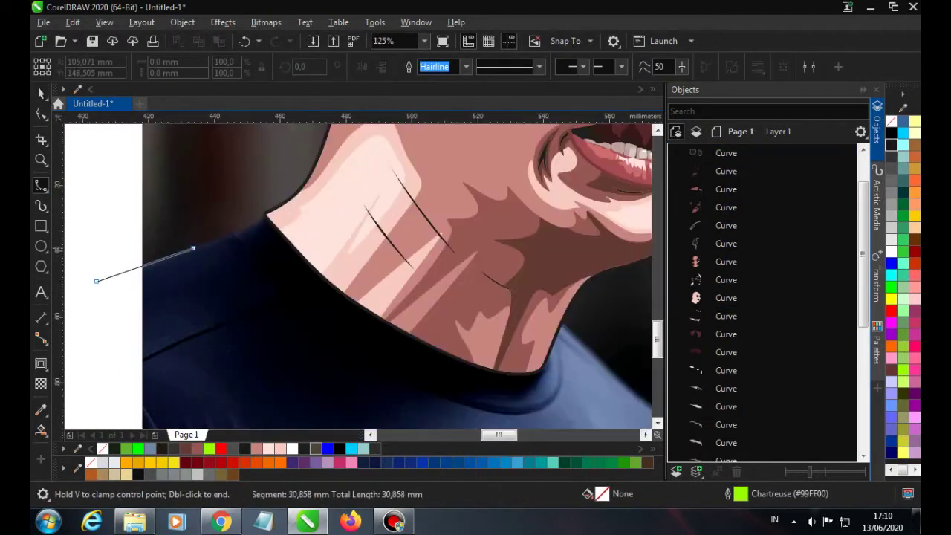
# Finish the collar shadow B-spline, check it with the Pick tool, and return to B-Spline
pyautogui.click(585, 341)
pyautogui.scroll(-1, 584, 341)
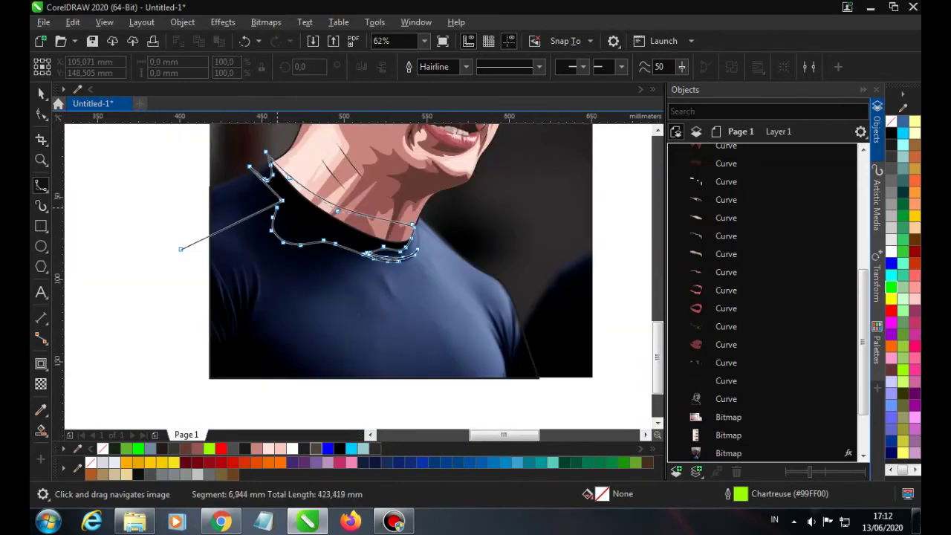
pyautogui.doubleClick(154, 264)
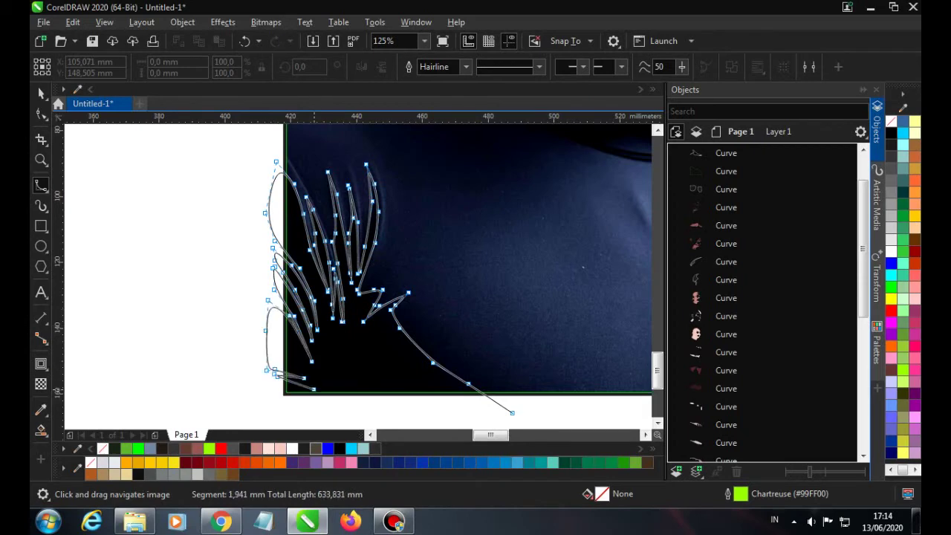
pyautogui.press('F3')
pyautogui.press('space')
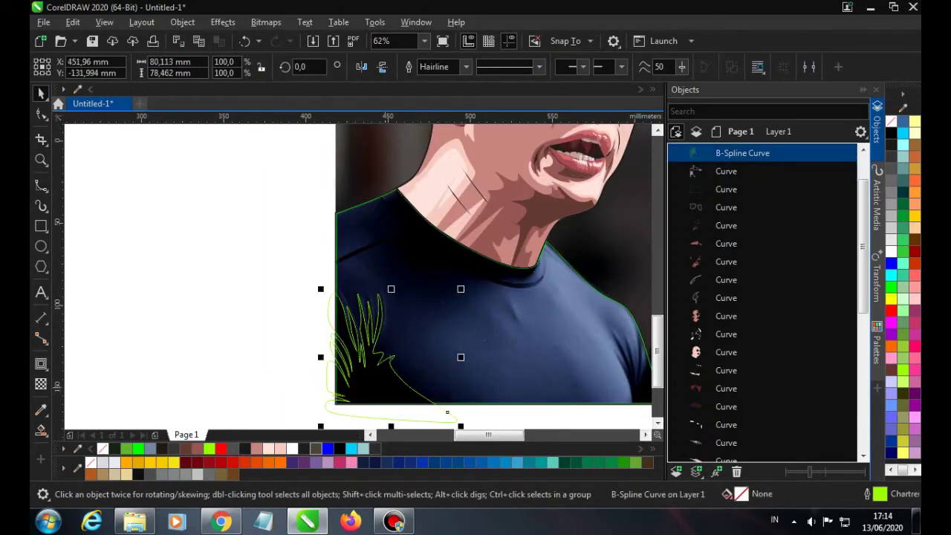
pyautogui.press('space')
# Begin a new B-spline curve along the shoulder edge
pyautogui.scroll(2, 460, 223)
pyautogui.click(440, 334)
pyautogui.click(447, 358)
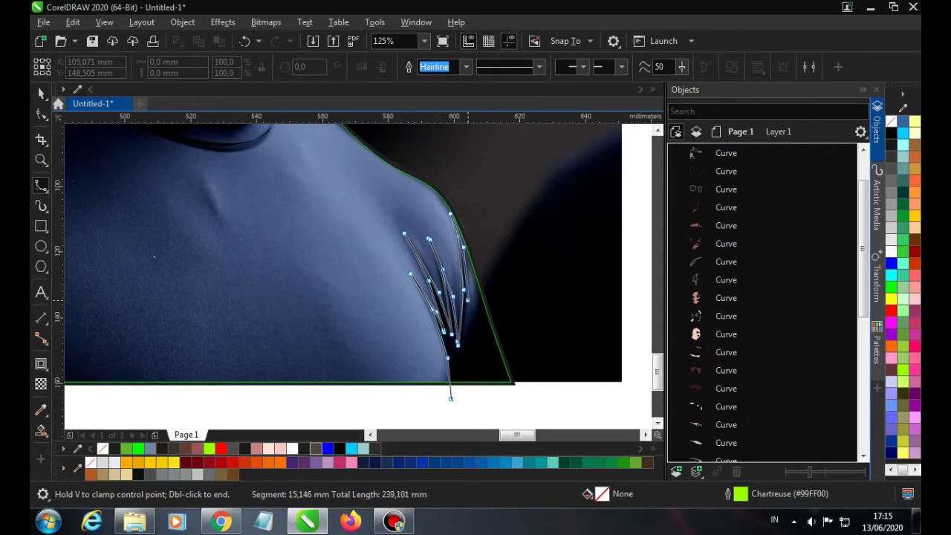
# Review the strokes with the Pick tool, then trace a fold stroke from the shirt's left edge
pyautogui.press('F3')
pyautogui.press('space')
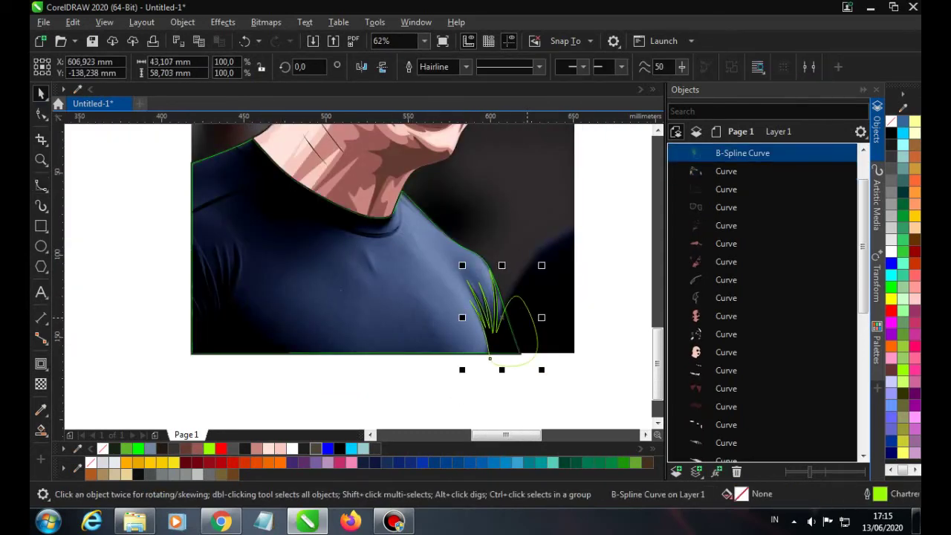
pyautogui.scroll(2, 193, 223)
pyautogui.press('space')
pyautogui.scroll(2, 245, 163)
pyautogui.click(238, 149)
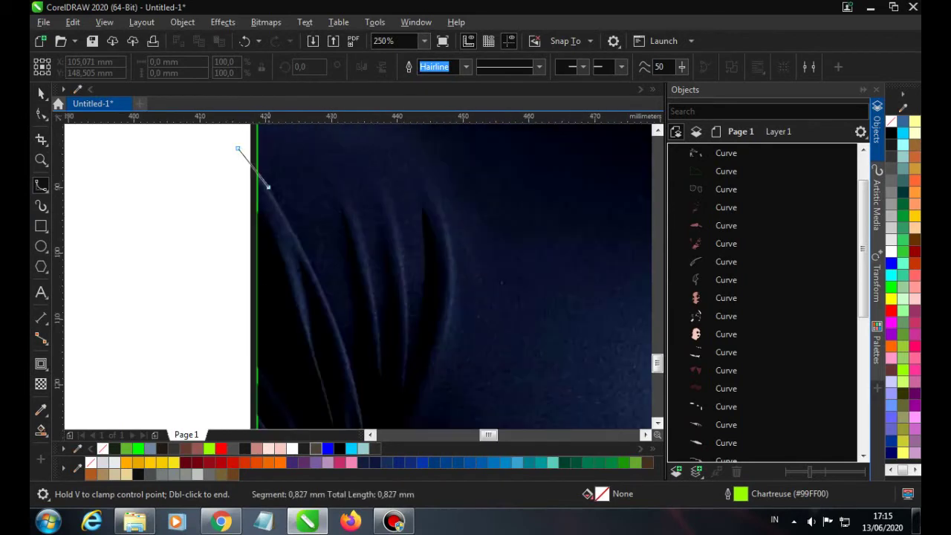
pyautogui.scroll(-3, 375, 379)
pyautogui.hscroll(-1, 375, 380)
pyautogui.doubleClick(402, 363)
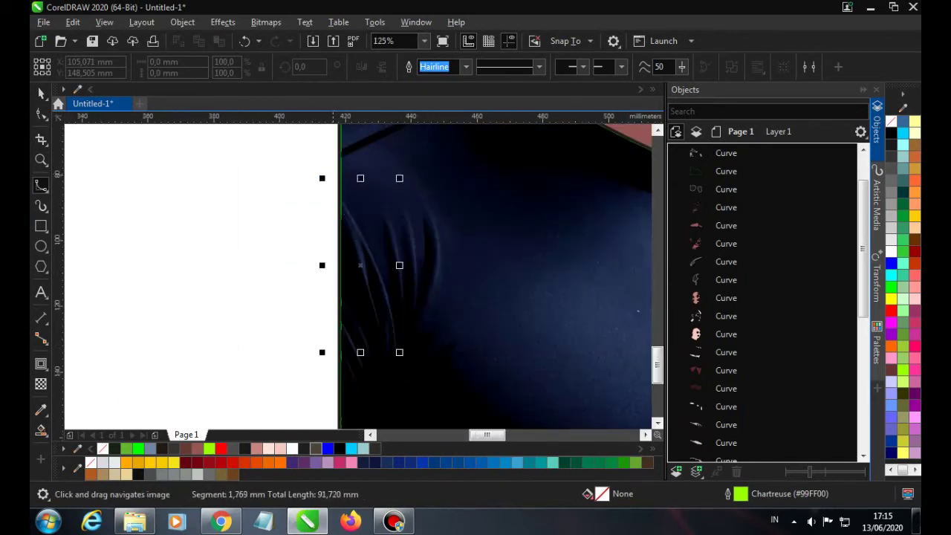
# Trace two more fold strokes down the shirt's left side
pyautogui.click(377, 195)
pyautogui.click(400, 274)
pyautogui.scroll(-1, 436, 383)
pyautogui.doubleClick(429, 380)
pyautogui.scroll(1, 428, 380)
pyautogui.hscroll(1, 429, 380)
pyautogui.click(402, 184)
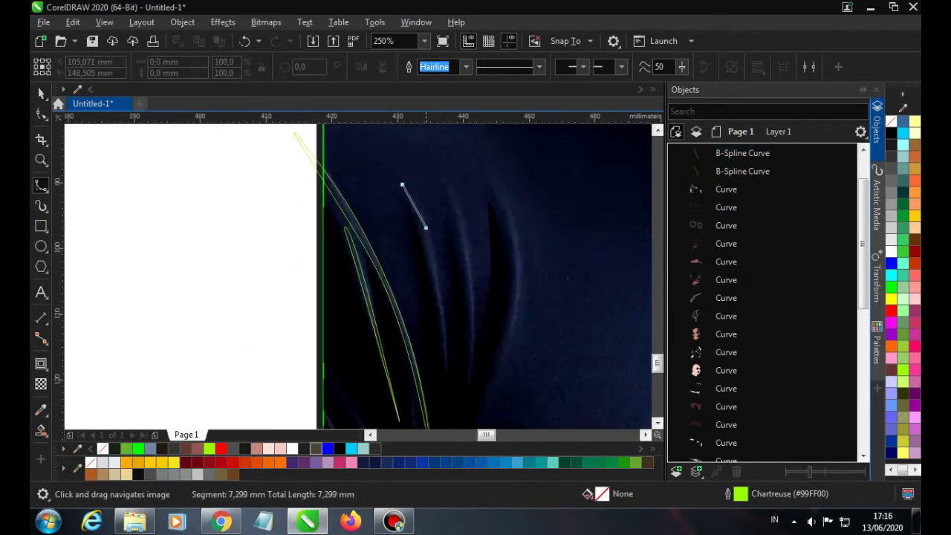
pyautogui.doubleClick(448, 377)
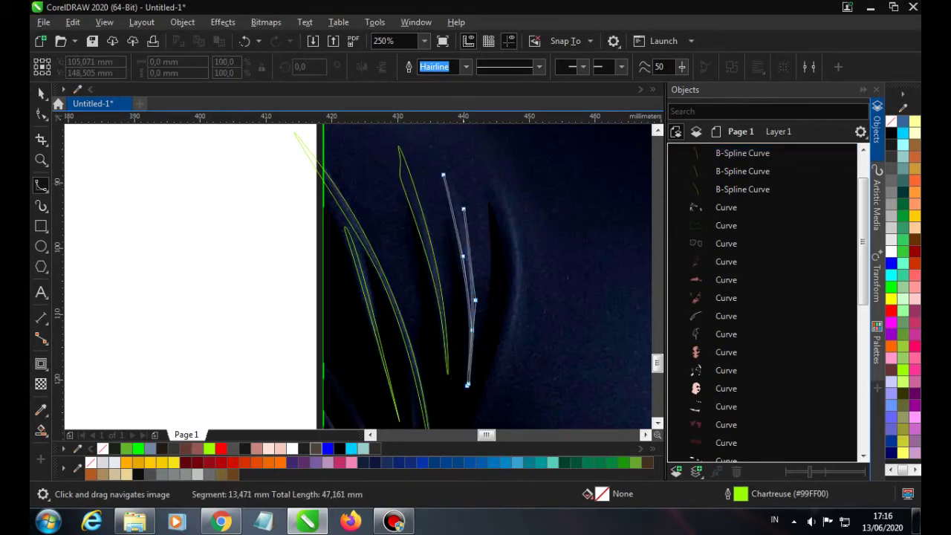
# Trace four more fold strokes and the large shoulder fold shape
pyautogui.doubleClick(468, 384)
pyautogui.scroll(1, 479, 401)
pyautogui.doubleClick(479, 419)
pyautogui.hscroll(-2, 479, 419)
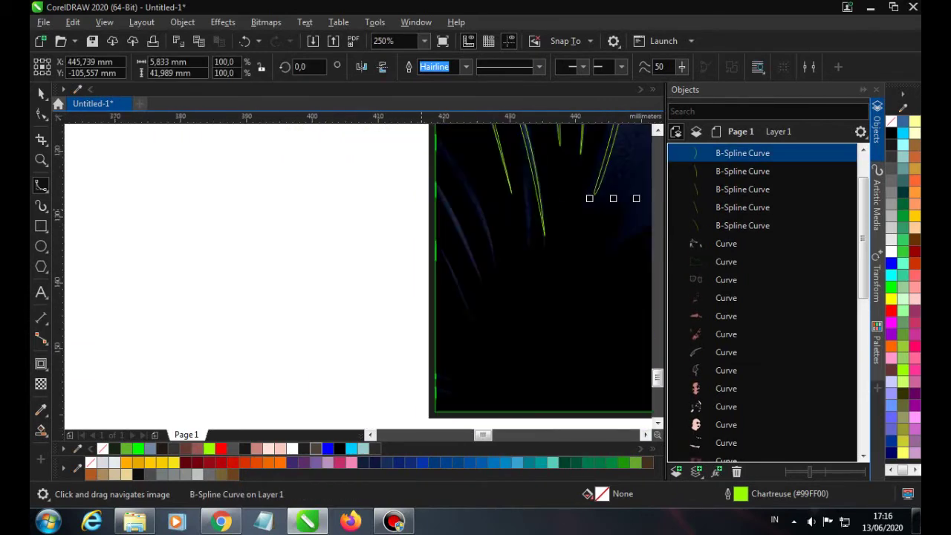
pyautogui.doubleClick(487, 302)
pyautogui.scroll(1, 487, 302)
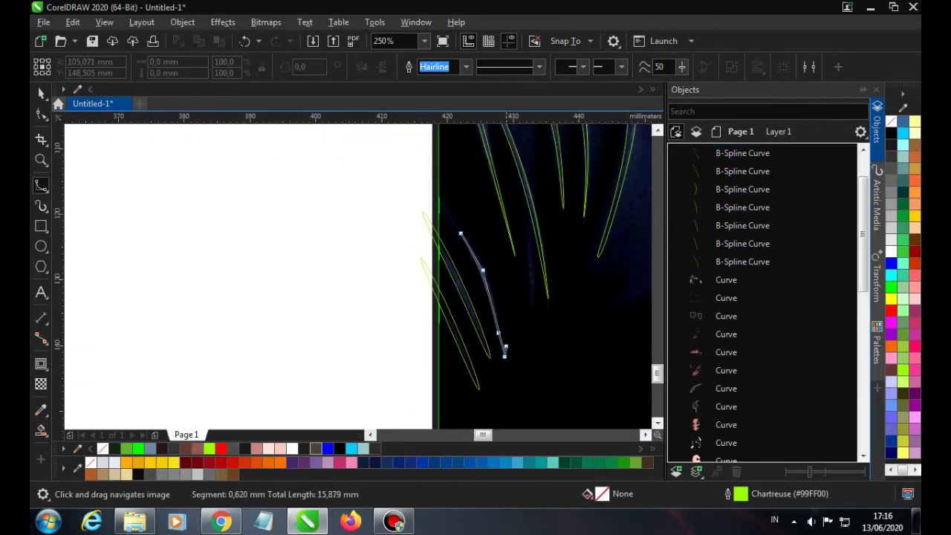
pyautogui.doubleClick(504, 357)
pyautogui.scroll(-2, 504, 357)
pyautogui.scroll(-2, 504, 356)
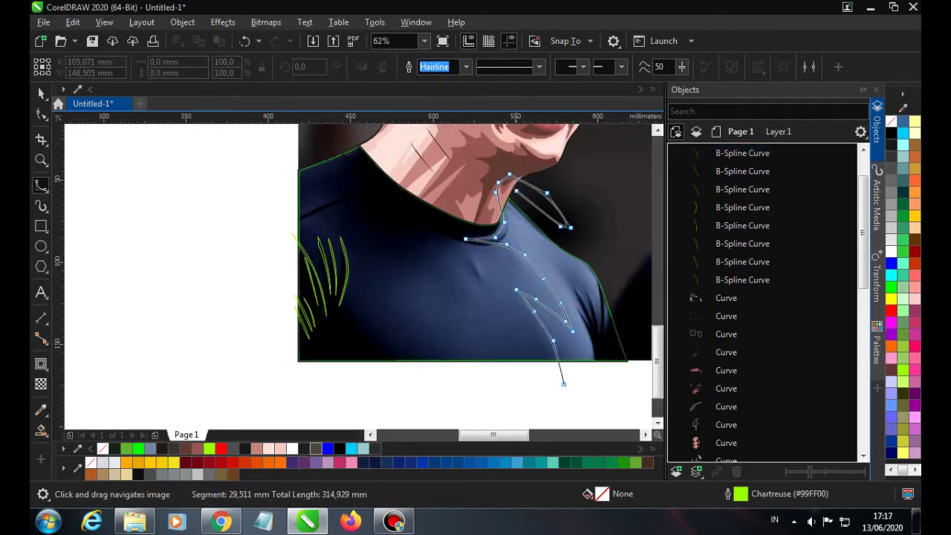
pyautogui.doubleClick(563, 383)
pyautogui.scroll(1, 341, 283)
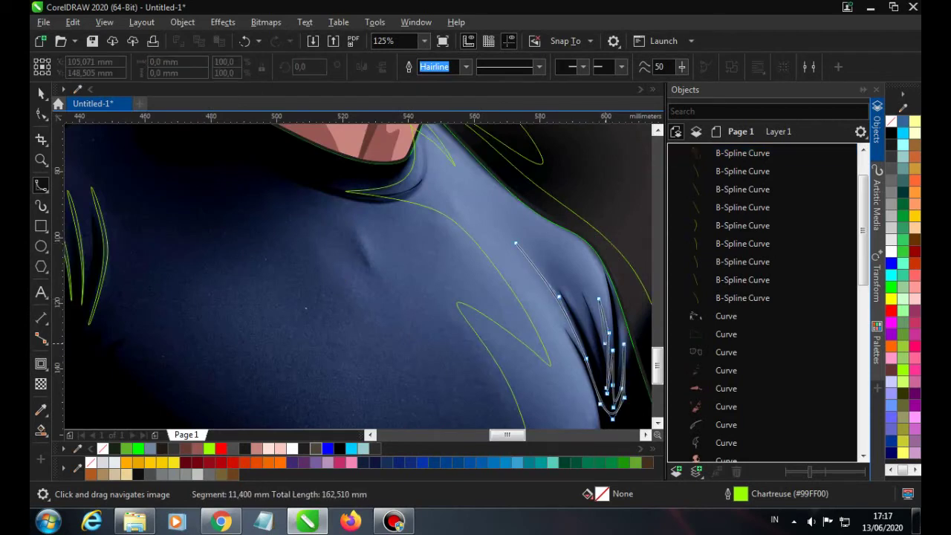
# Convert the strokes to curves and combine the fold strokes into single curves with Ctrl+L
pyautogui.press('space')
pyautogui.scroll(-1, 306, 307)
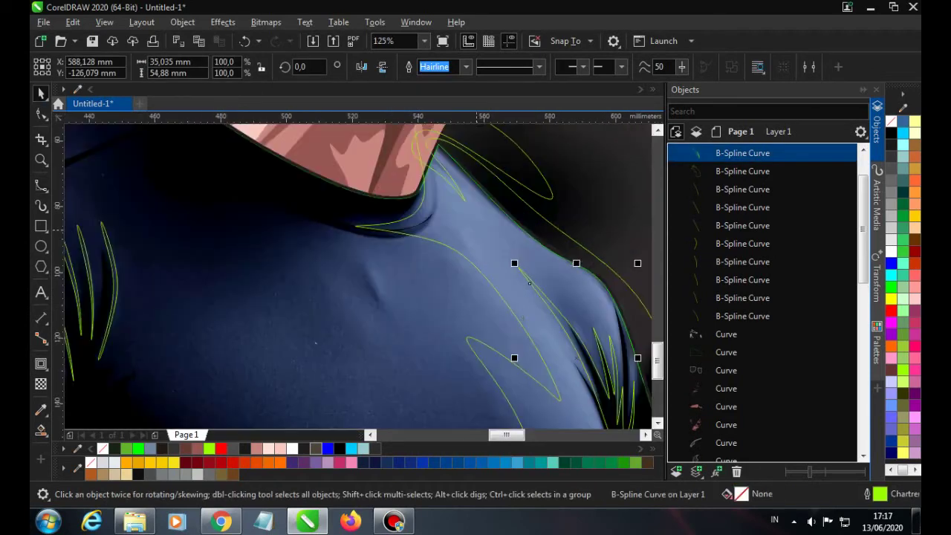
pyautogui.hotkey('ctrl', 'q')
pyautogui.click(742, 171)
pyautogui.keyDown('shift'); pyautogui.click(742, 297); pyautogui.keyUp('shift')
pyautogui.hotkey('ctrl', 'l')
pyautogui.keyDown('shift'); pyautogui.click(726, 189); pyautogui.keyUp('shift')
pyautogui.hotkey('ctrl', 'l')
pyautogui.press('space')
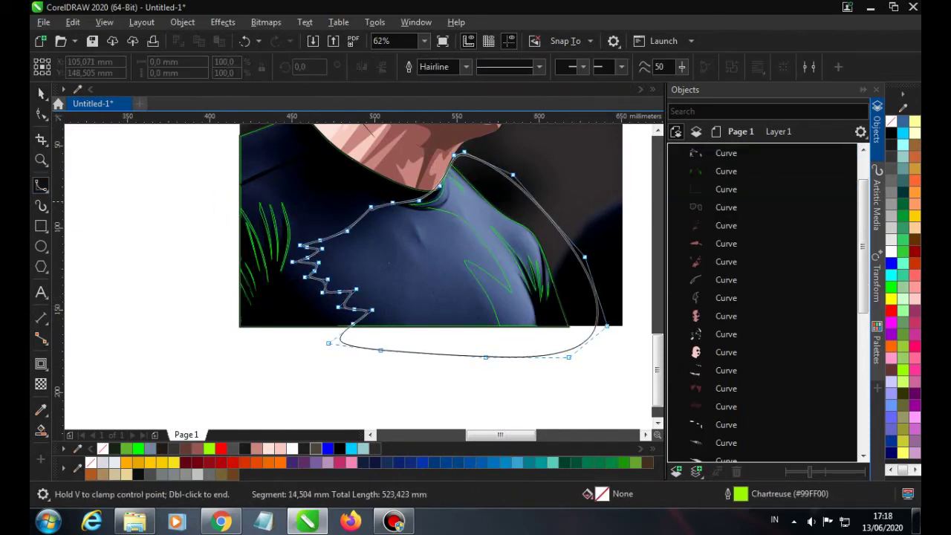
# Finish the shoulder shadow curve, combine it into the shirt curve, and select the shirt shapes
pyautogui.press('space')
pyautogui.keyDown('shift'); pyautogui.click(726, 206); pyautogui.keyUp('shift')
pyautogui.hotkey('ctrl', 'l')
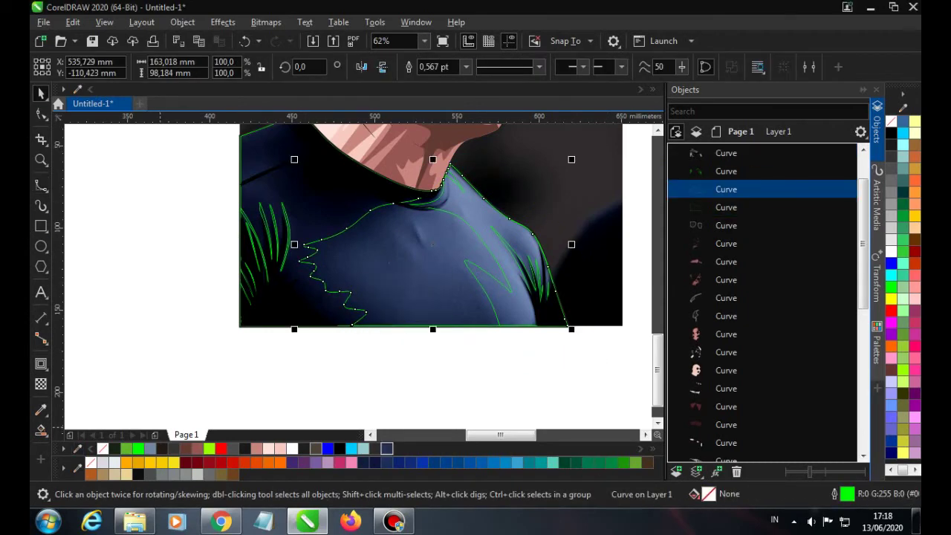
pyautogui.click(284, 208)
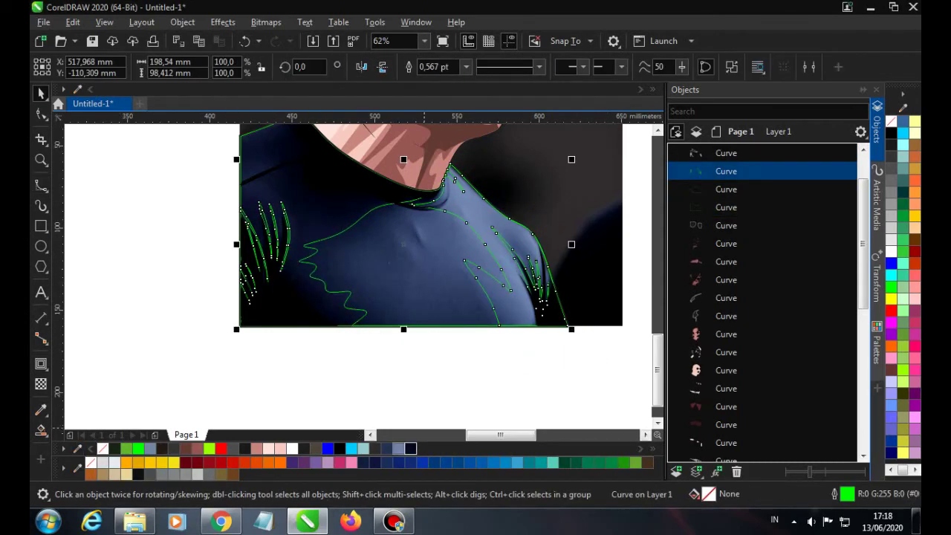
pyautogui.click(726, 189)
pyautogui.click(725, 208)
# Select the black outline curve and zoom out to view the drawing
pyautogui.press('F3')
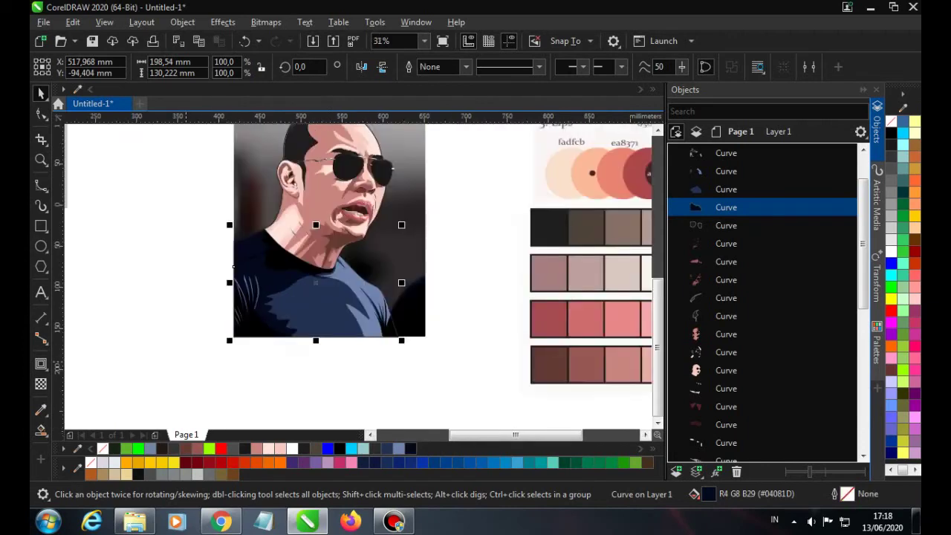
pyautogui.scroll(-2, 234, 266)
pyautogui.scroll(4, 215, 295)
pyautogui.scroll(5, 215, 296)
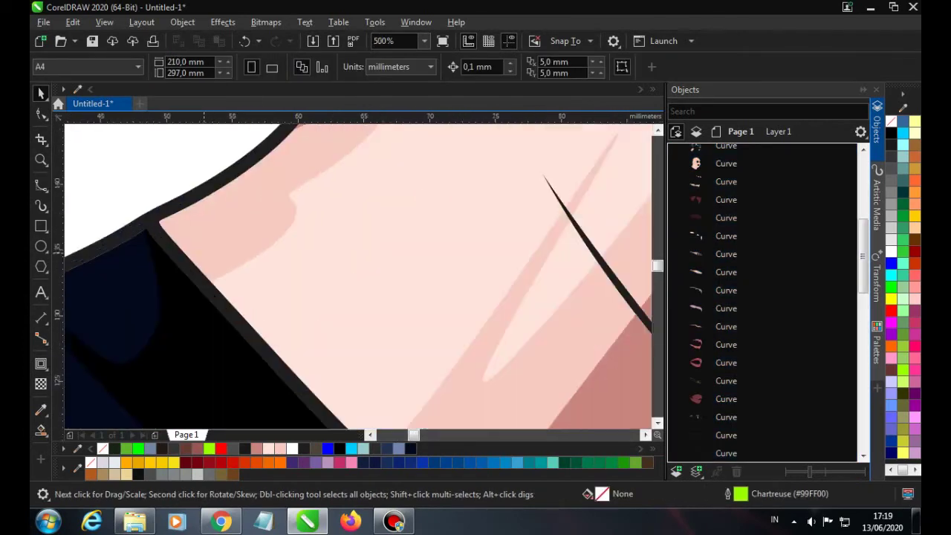
pyautogui.click(215, 295)
pyautogui.press('F3')
pyautogui.scroll(3, 366, 143)
pyautogui.scroll(3, 366, 144)
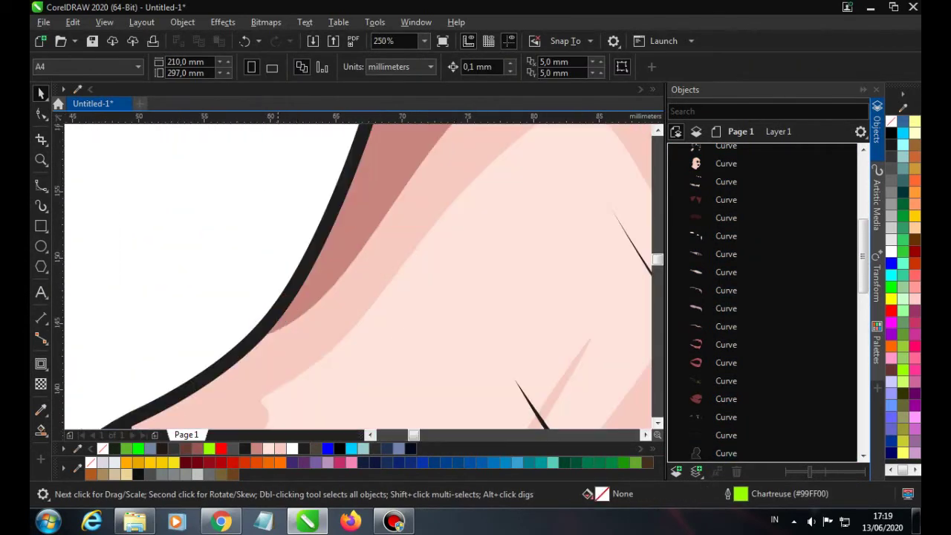
pyautogui.scroll(-4, 366, 143)
# Inspect the hair and black curves, then zoom out to the whole page
pyautogui.click(366, 143)
pyautogui.scroll(3, 366, 143)
pyautogui.scroll(-2, 366, 144)
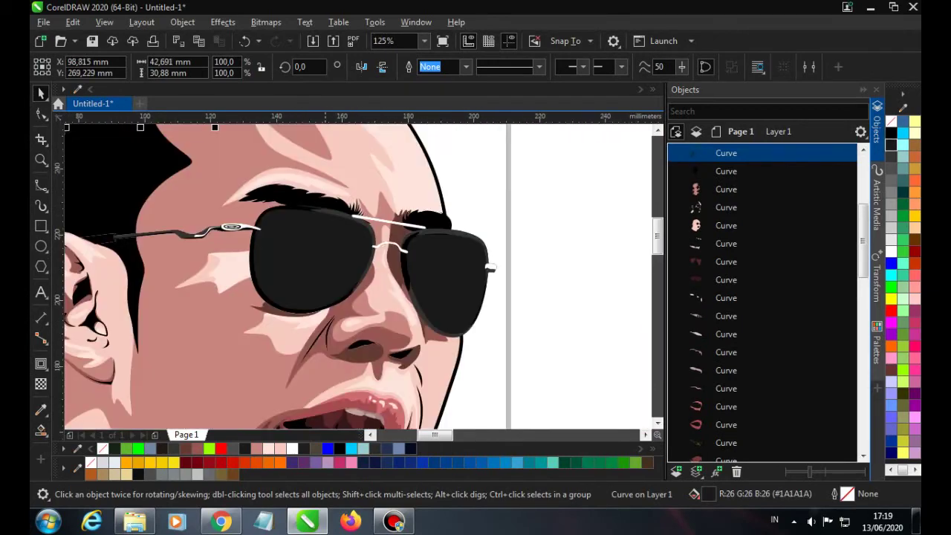
pyautogui.scroll(-2, 366, 223)
pyautogui.press('Escape')
pyautogui.scroll(2, 371, 223)
pyautogui.click(344, 274)
pyautogui.scroll(-2, 345, 273)
pyautogui.scroll(2, 344, 273)
pyautogui.scroll(-3, 344, 273)
pyautogui.press('Escape')
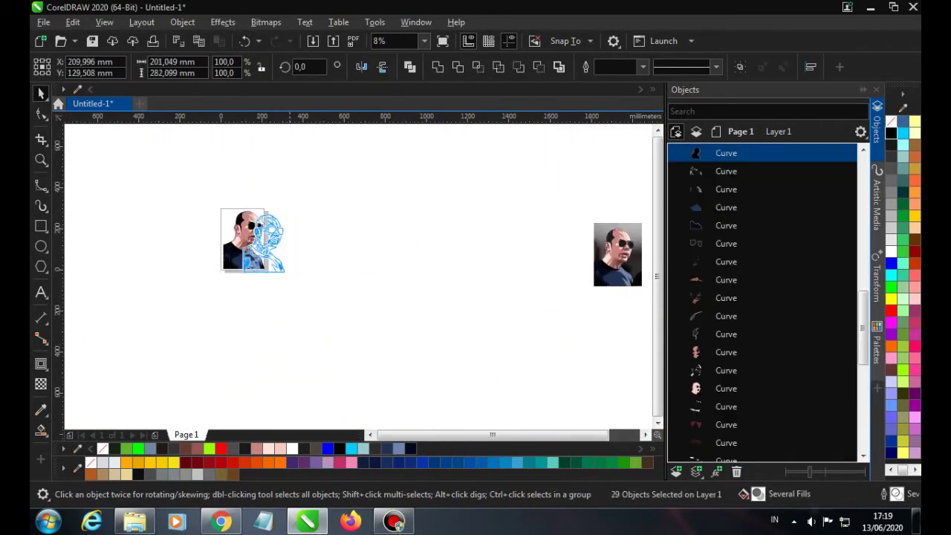
# Send the background rectangle to back with Shift+PgDn and fill it black, then 80% Black
pyautogui.click(346, 248)
pyautogui.hotkey('shift', 'pagedown')
pyautogui.click(890, 133)
pyautogui.scroll(2, 369, 221)
pyautogui.scroll(-2, 369, 221)
pyautogui.click(405, 256)
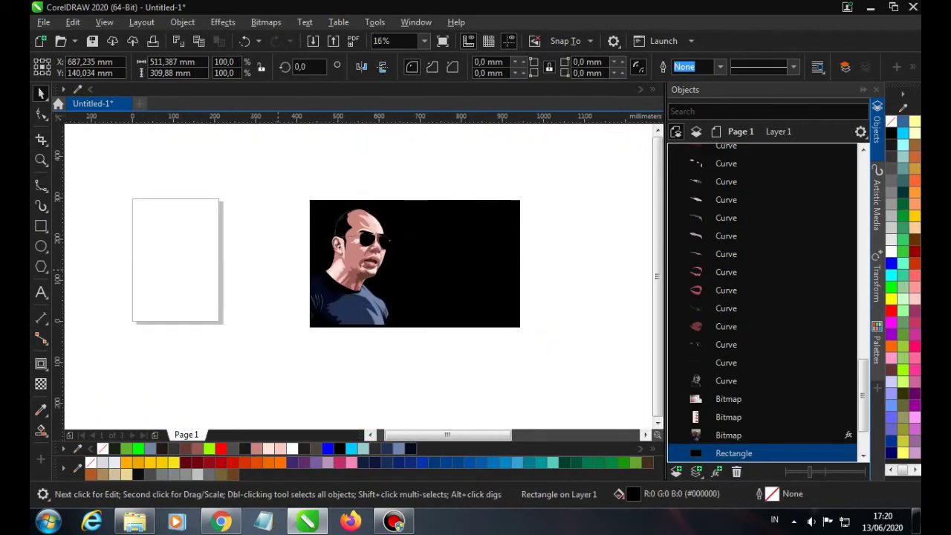
pyautogui.click(890, 144)
pyautogui.press('Escape')
# Inspect a face curve, zoom out to the whole image, and reselect the background rectangle
pyautogui.click(315, 225)
pyautogui.scroll(5, 316, 225)
pyautogui.scroll(-1, 316, 225)
pyautogui.scroll(2, 393, 256)
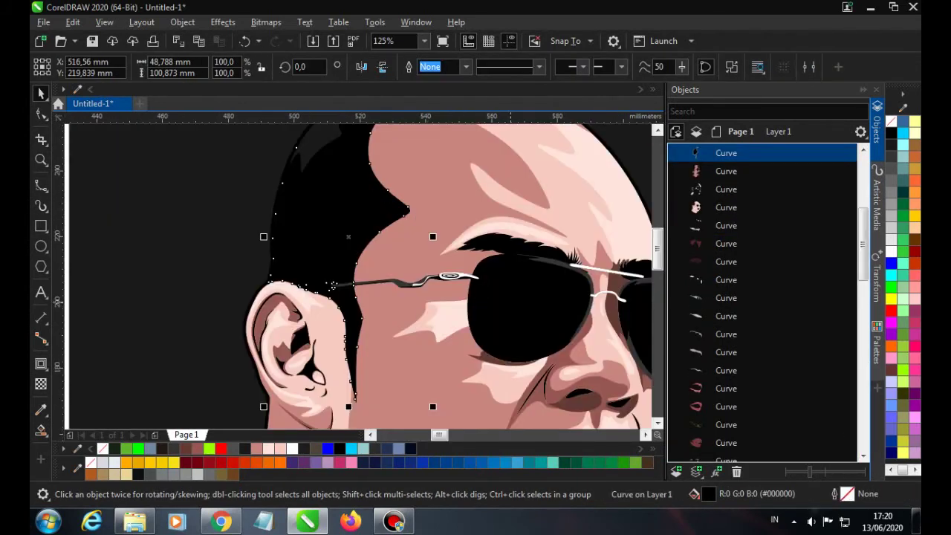
pyautogui.scroll(-2, 394, 257)
pyautogui.scroll(-2, 394, 256)
pyautogui.press('Escape')
pyautogui.scroll(2, 483, 275)
pyautogui.click(581, 355)
pyautogui.scroll(-4, 581, 354)
pyautogui.press('z')
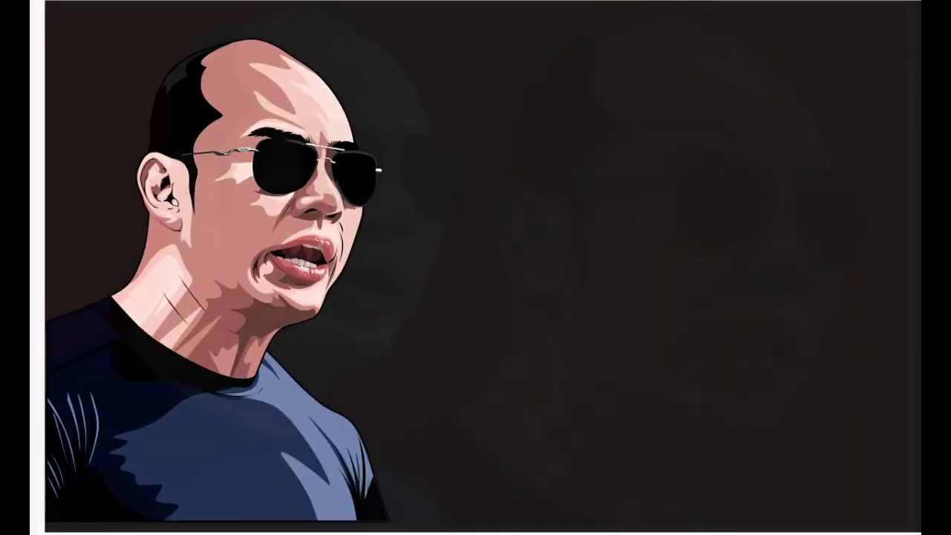